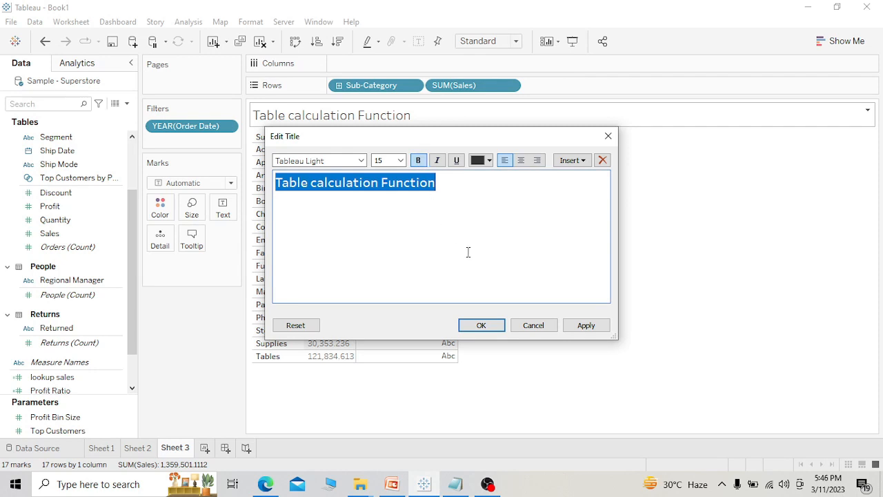
- Set the sheet title's font size to 24 and apply the change
{"action": "left_click", "coordinate": [400, 161]}
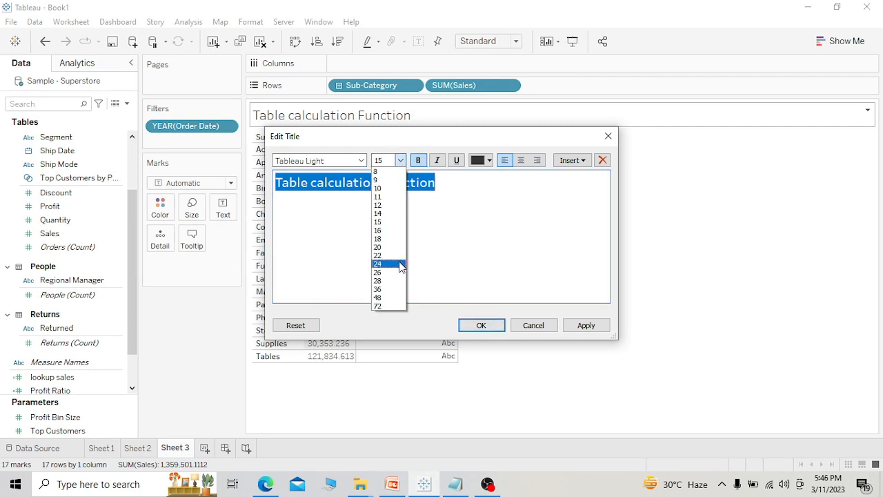
{"action": "left_click", "coordinate": [400, 267]}
{"action": "left_click", "coordinate": [489, 327]}
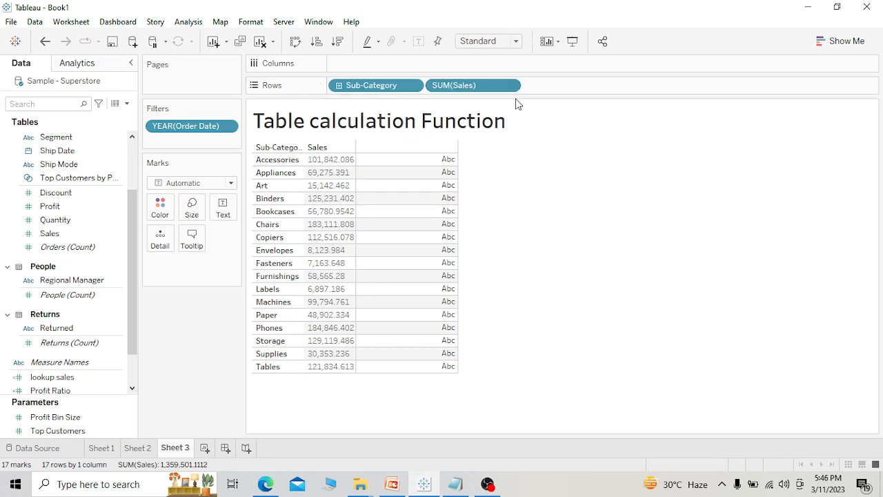
- Create a calculated field named "lookup sales" and insert the LOOKUP function into its formula
{"action": "left_click", "coordinate": [126, 103]}
{"action": "left_click", "coordinate": [100, 121]}
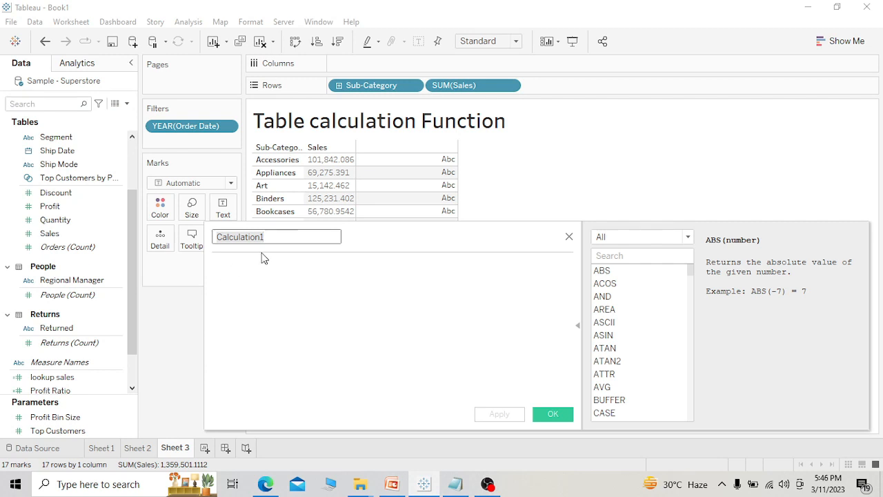
{"action": "type", "text": "lookup"}
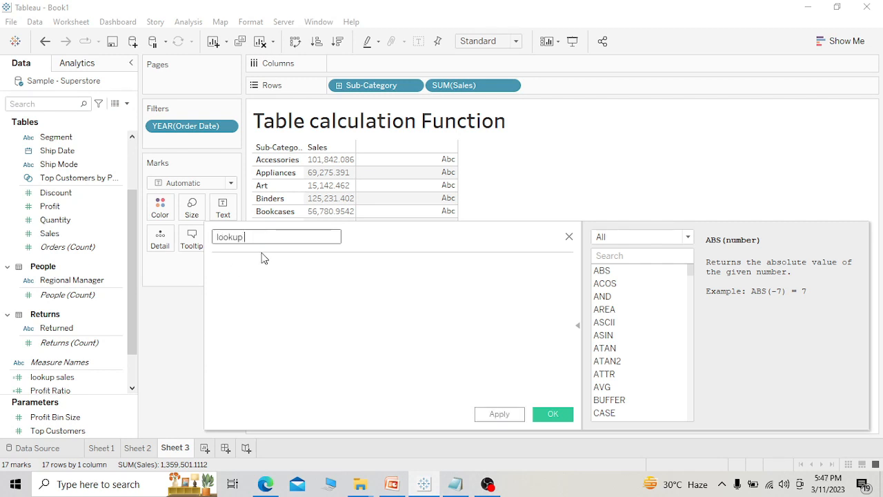
{"action": "type", "text": " sales"}
{"action": "left_click", "coordinate": [256, 270]}
{"action": "type", "text": "lo"}
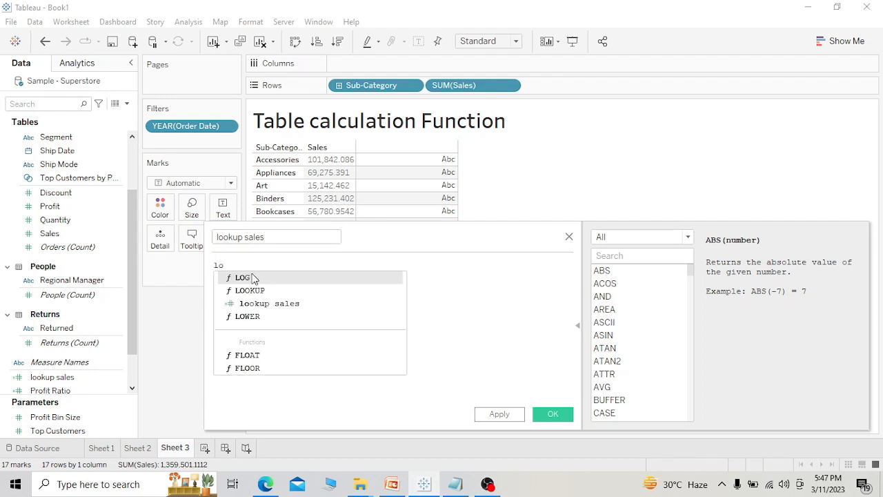
{"action": "left_click", "coordinate": [250, 290]}
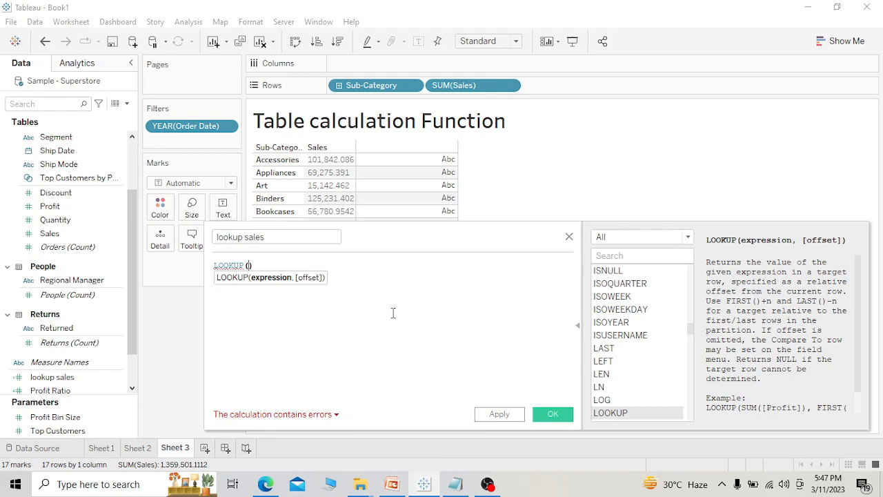
- Fill in the LOOKUP arguments so the formula reads LOOKUP(sum([Sales]),1)
{"action": "type", "text": "sum"}
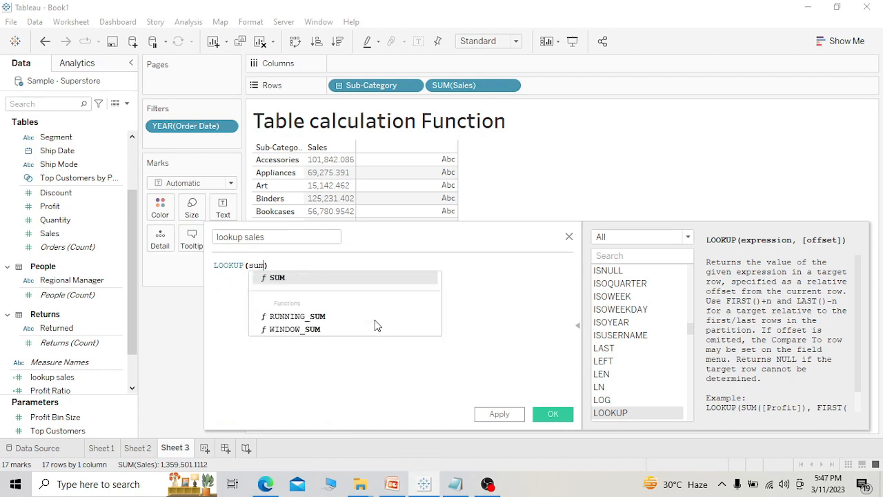
{"action": "type", "text": "("}
{"action": "key", "text": "Return"}
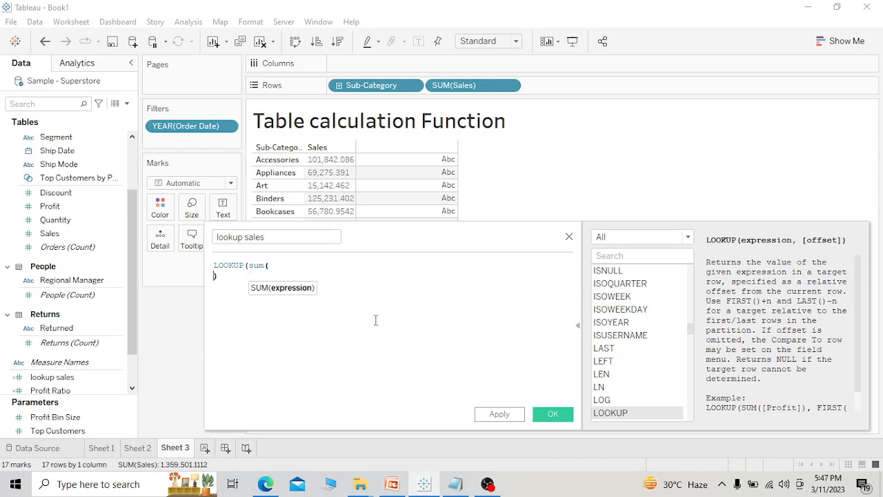
{"action": "key", "text": "BackSpace"}
{"action": "type", "text": ")"}
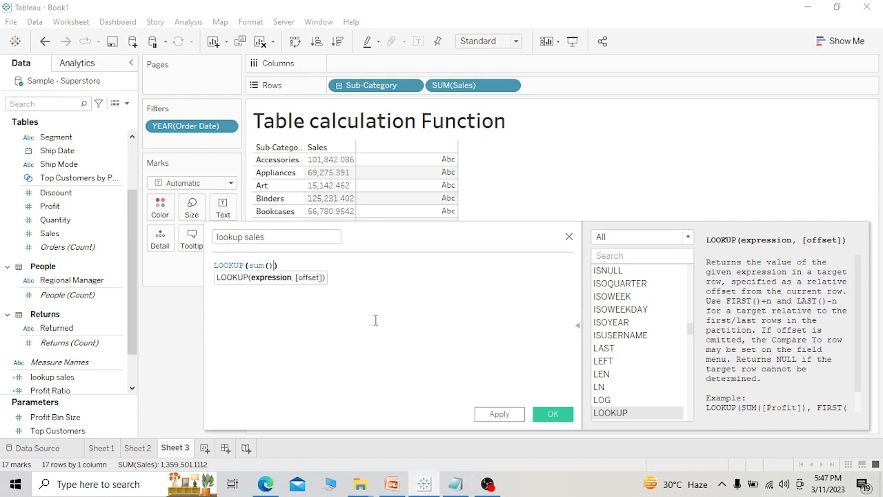
{"action": "key", "text": "Left"}
{"action": "type", "text": "sal"}
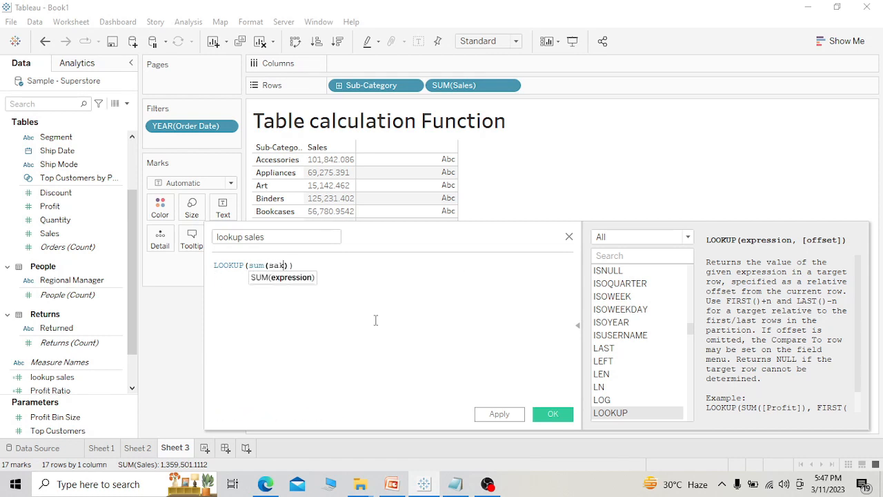
{"action": "type", "text": "e"}
{"action": "key", "text": "Return"}
{"action": "key", "text": "Right"}
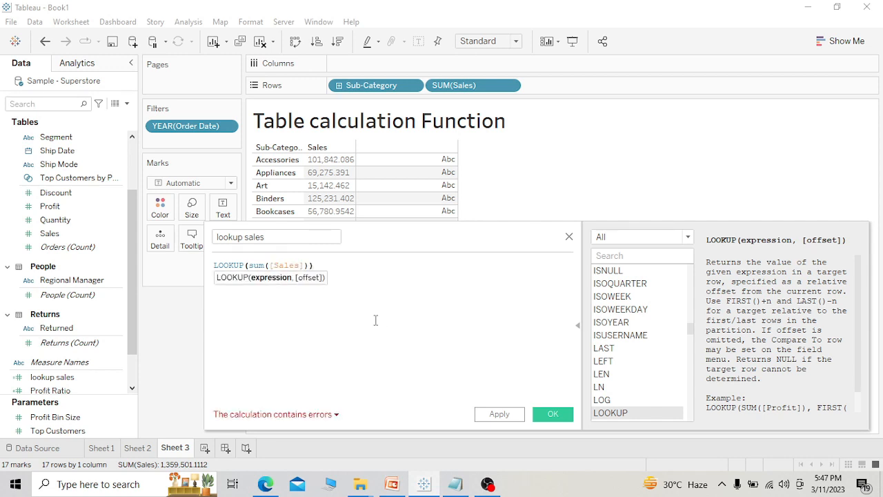
{"action": "type", "text": ","}
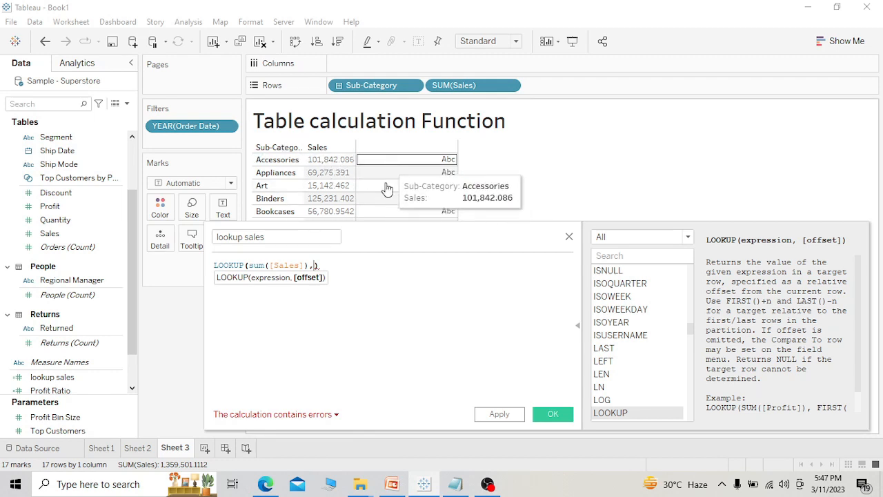
{"action": "type", "text": "1"}
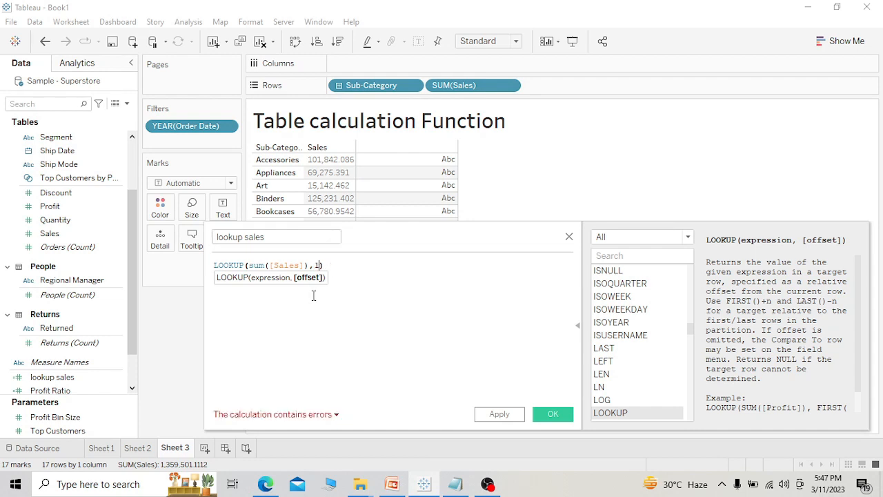
- Rename the calculation as "lookup sales1", save it, and add the field to the Text mark of the table
{"action": "left_click", "coordinate": [269, 237]}
{"action": "type", "text": "1"}
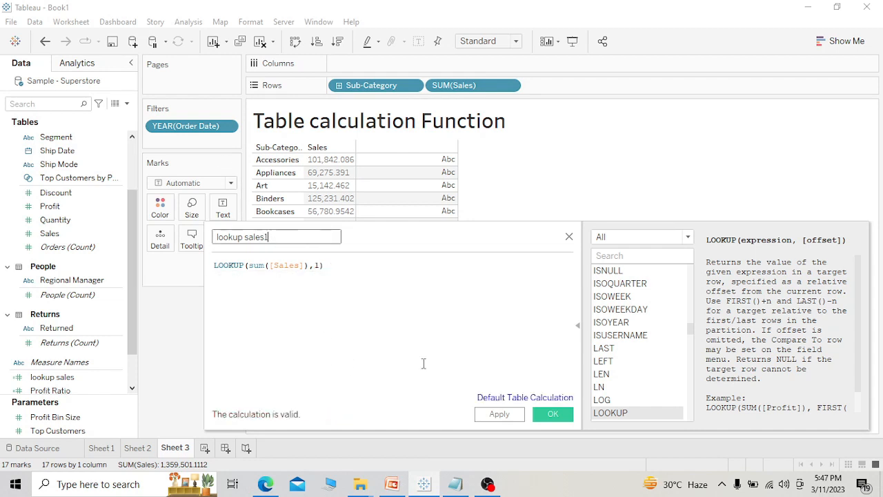
{"action": "left_click", "coordinate": [546, 415]}
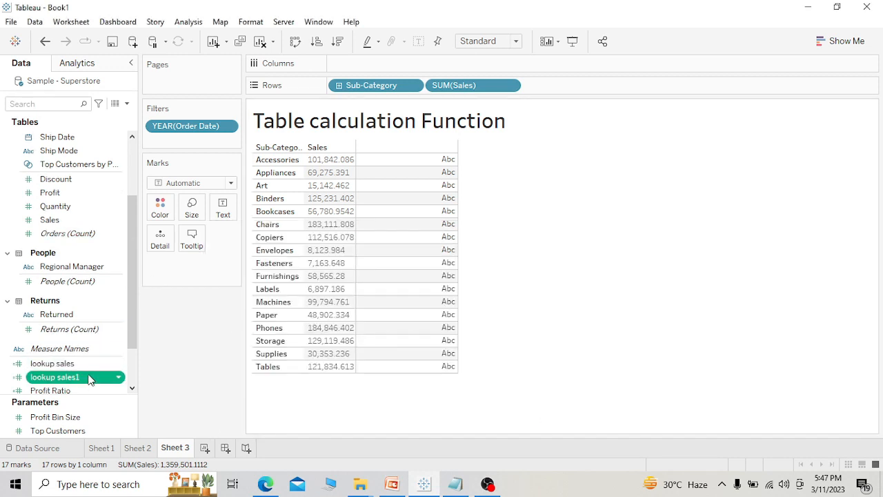
{"action": "left_click_drag", "start_coordinate": [89, 378], "coordinate": [228, 215]}
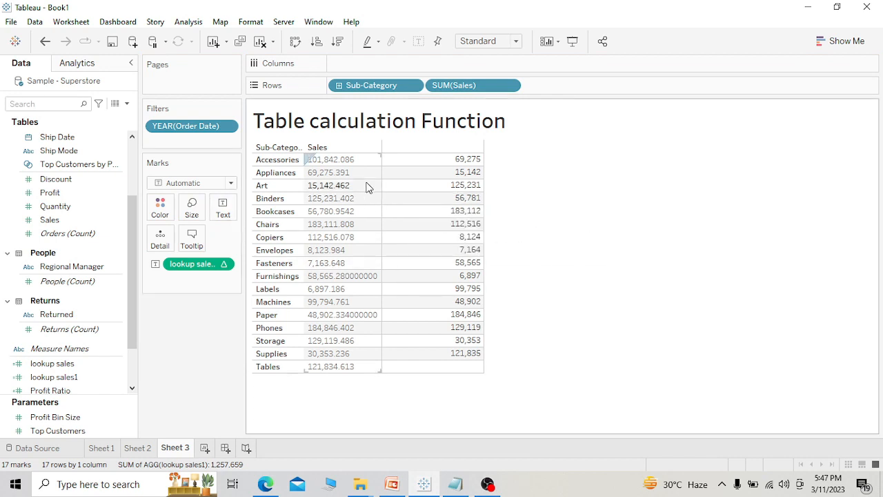
- Mark with temporary arrows how the Appliances, Art and Binders sales map to the lookup values one row above
{"action": "key", "text": "ctrl+2"}
{"action": "mouse_move", "coordinate": [363, 173]}
{"action": "left_mouse_down"}
{"action": "mouse_move", "coordinate": [422, 158]}
{"action": "mouse_move", "coordinate": [439, 168]}
{"action": "left_mouse_up"}
{"action": "mouse_move", "coordinate": [351, 187]}
{"action": "left_mouse_down"}
{"action": "mouse_move", "coordinate": [384, 188]}
{"action": "mouse_move", "coordinate": [412, 174]}
{"action": "mouse_move", "coordinate": [427, 181]}
{"action": "left_mouse_up"}
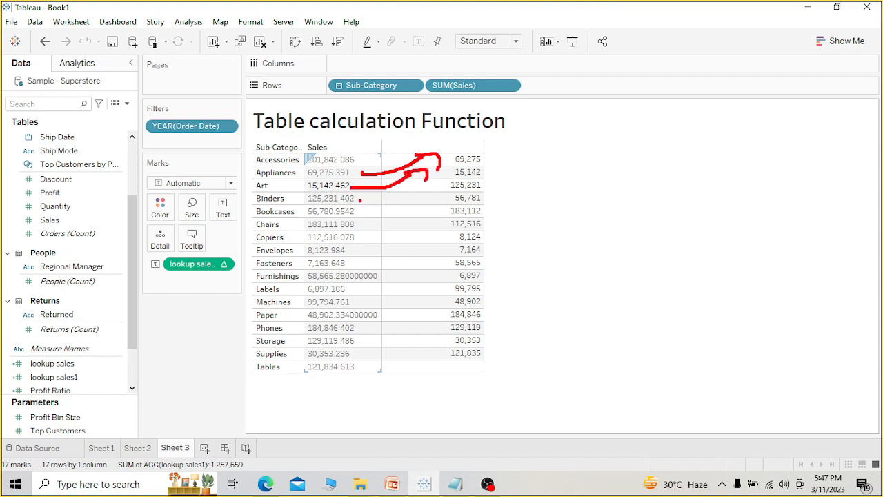
{"action": "left_click_drag", "start_coordinate": [360, 199], "coordinate": [428, 201]}
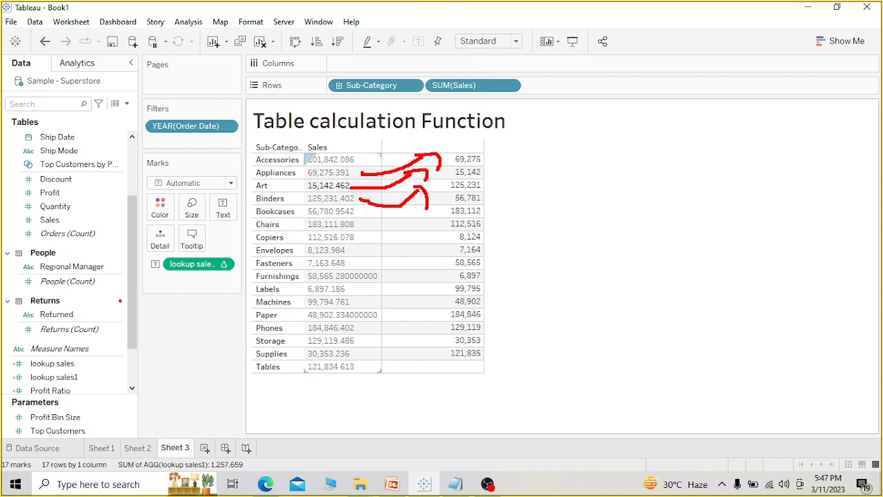
{"action": "key", "text": "Escape"}
- Find the lookup sales1 field by searching "loo" and change its LOOKUP offset to -1
{"action": "type", "text": "loo"}
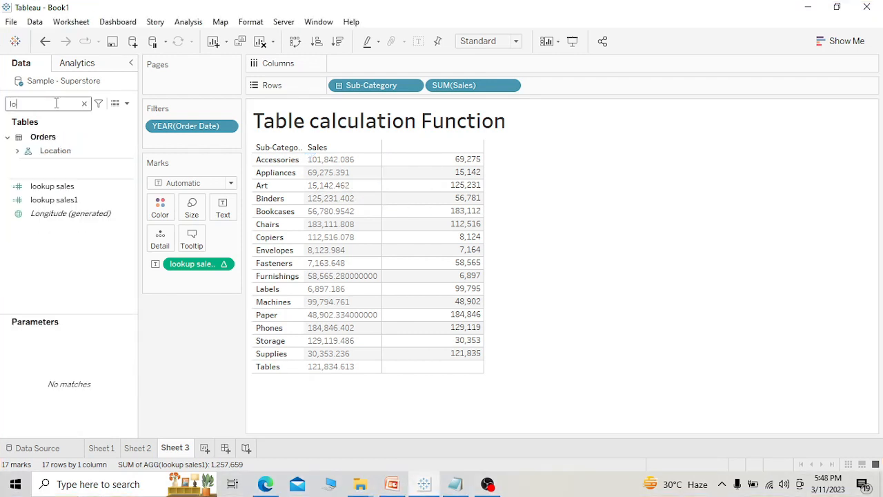
{"action": "left_click", "coordinate": [134, 163]}
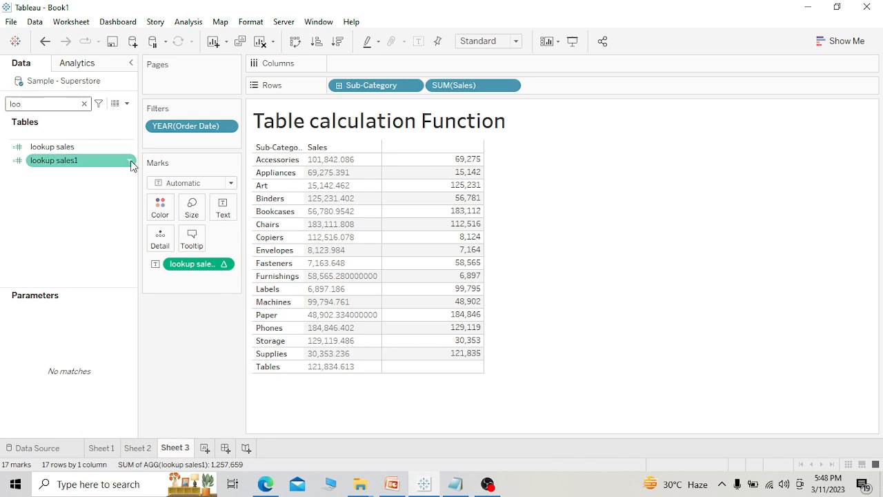
{"action": "right_click", "coordinate": [134, 164]}
{"action": "left_click", "coordinate": [166, 225]}
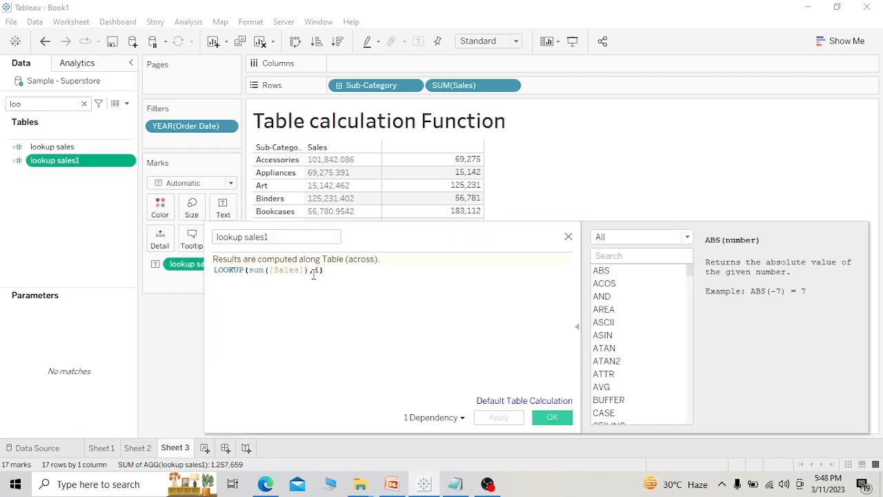
{"action": "left_click", "coordinate": [314, 270]}
{"action": "type", "text": "-"}
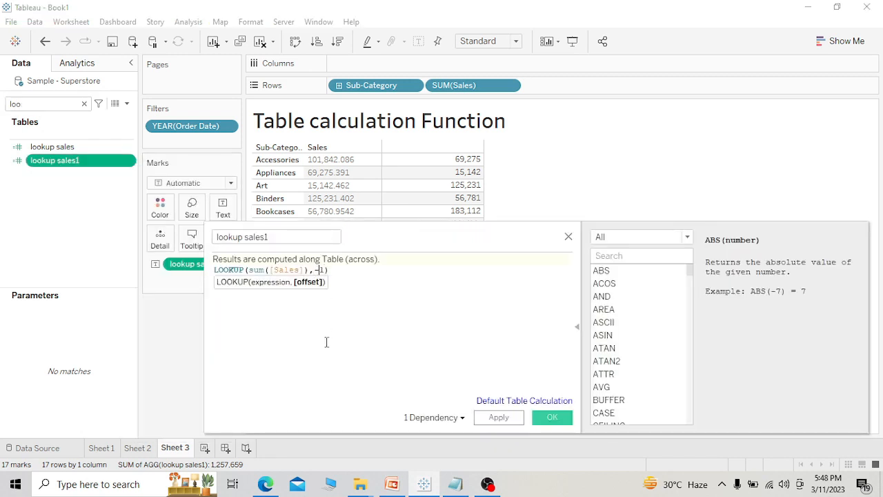
{"action": "left_click", "coordinate": [561, 421]}
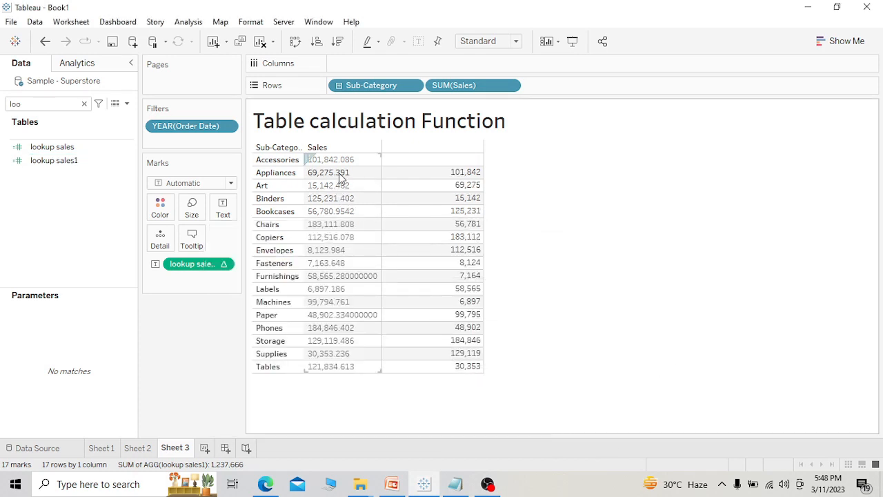
{"action": "mouse_move", "coordinate": [423, 178]}
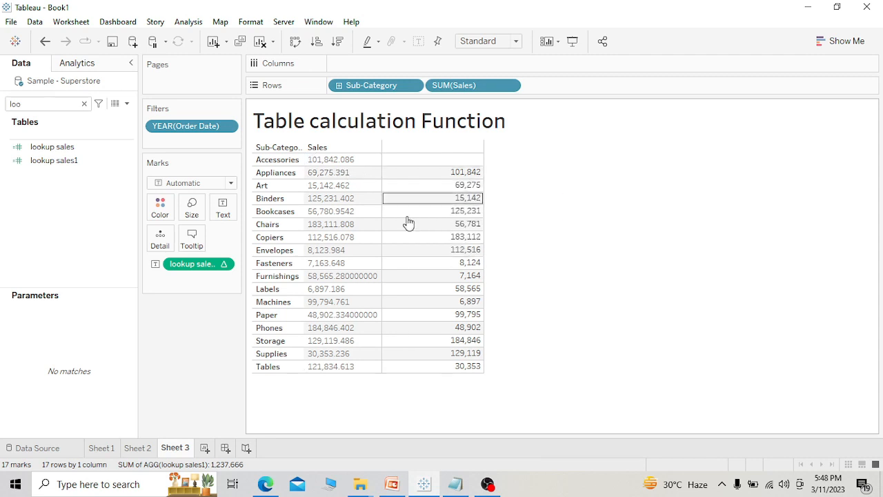
{"action": "mouse_move", "coordinate": [425, 247]}
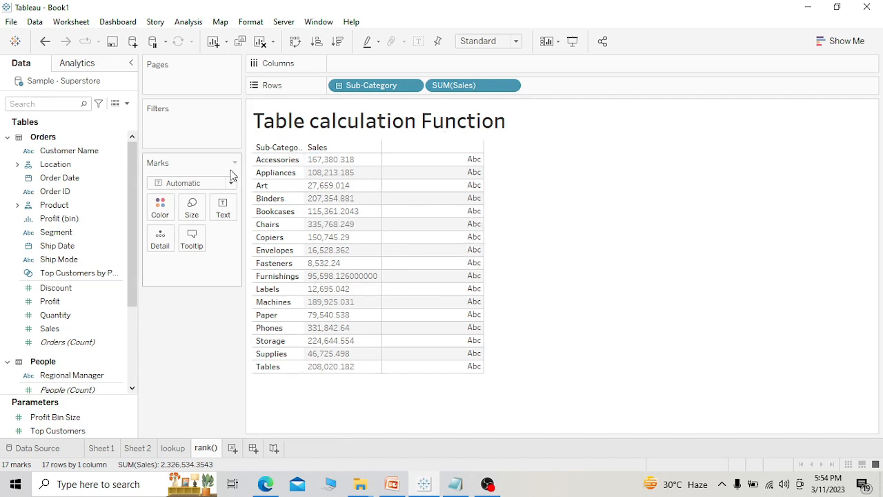
- Create a calculated field named "rank sales" on the rank() sheet and insert the RANK function into its formula
{"action": "left_click", "coordinate": [127, 104]}
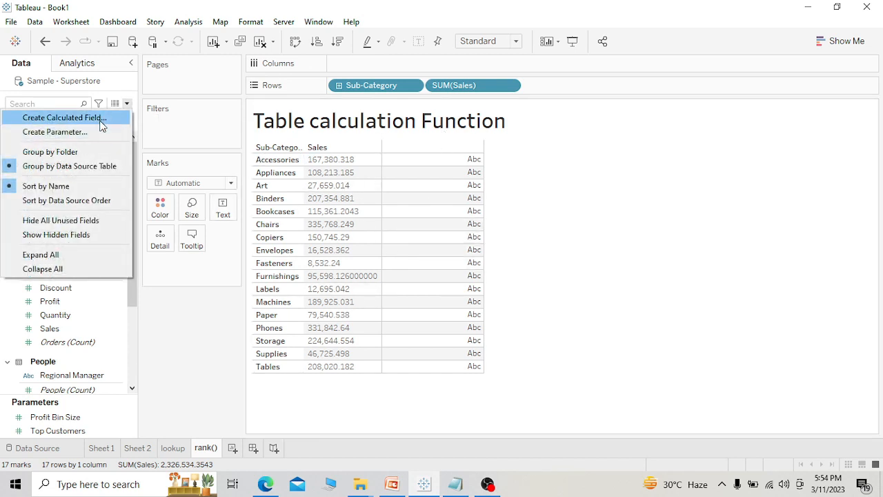
{"action": "left_click", "coordinate": [99, 118]}
{"action": "type", "text": "rank"}
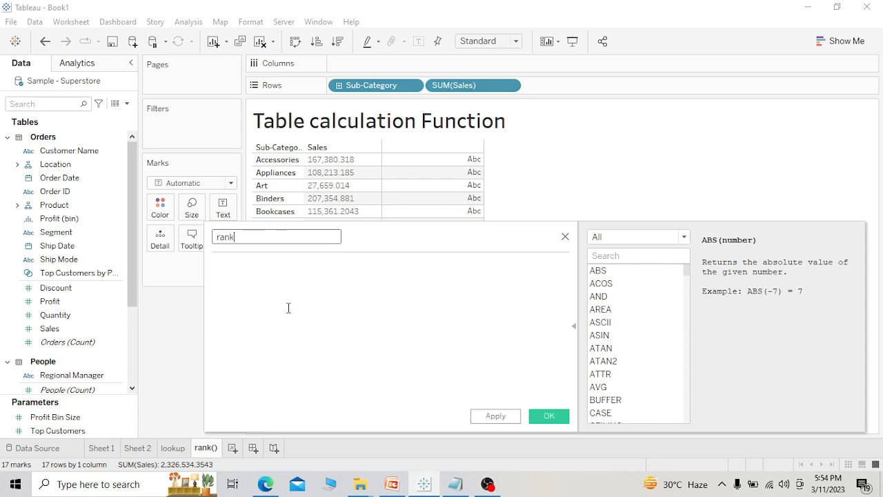
{"action": "type", "text": " sales"}
{"action": "left_click", "coordinate": [288, 296]}
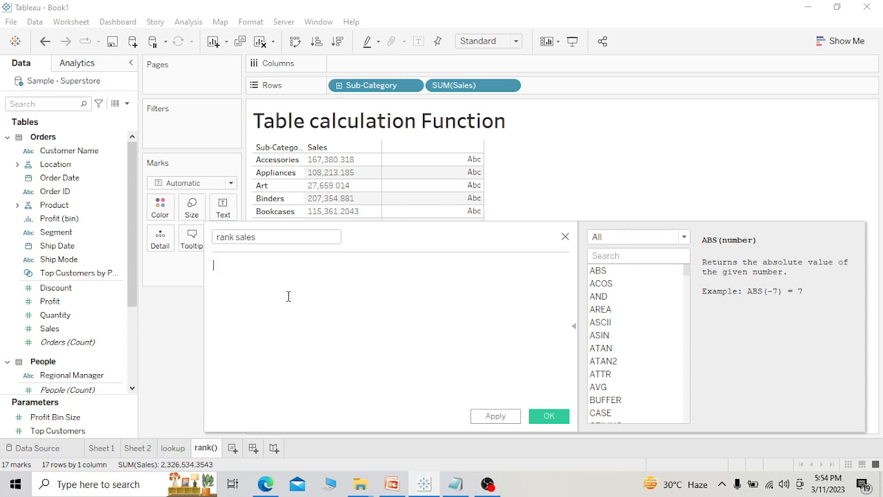
{"action": "type", "text": "rank"}
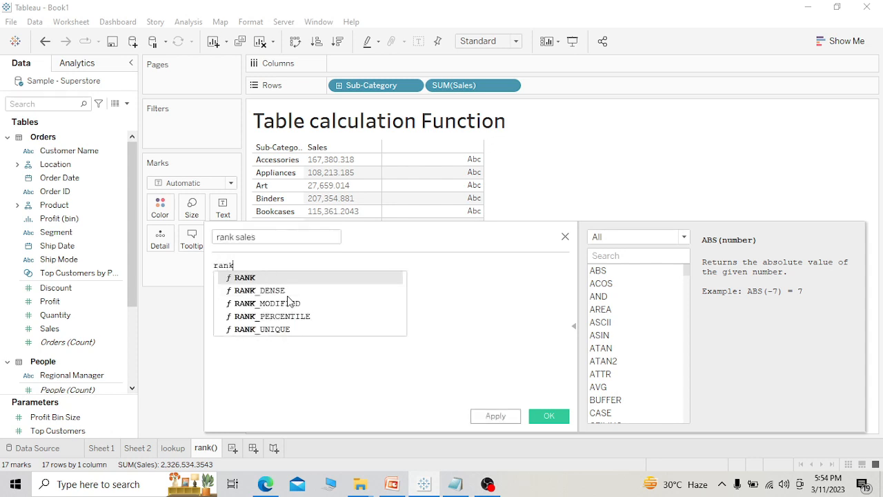
{"action": "double_click", "coordinate": [245, 278]}
- Complete the rank formula as RANK(sum([Sales]))
{"action": "type", "text": "sal"}
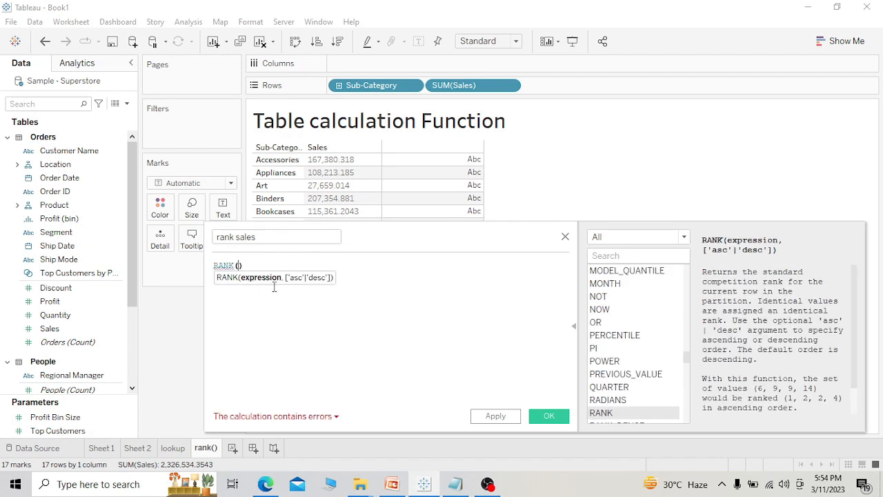
{"action": "key", "text": "Return"}
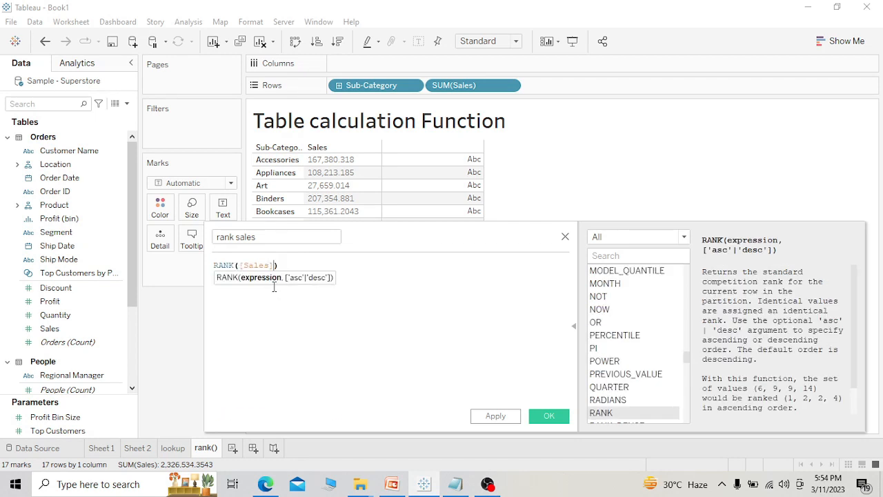
{"action": "type", "text": ")"}
{"action": "key", "text": "Left"}
{"action": "key", "text": "Left"}
{"action": "key", "text": "Left"}
{"action": "key", "text": "Left"}
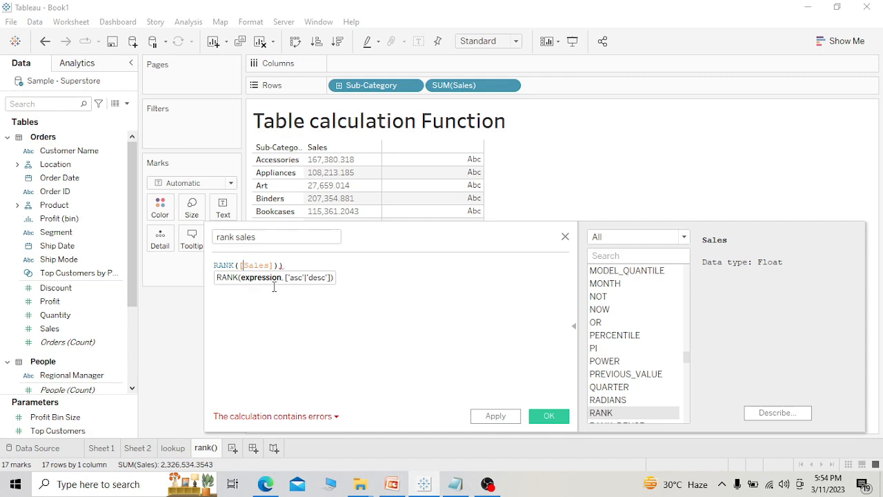
{"action": "type", "text": "("}
{"action": "key", "text": "Left"}
{"action": "type", "text": "sum"}
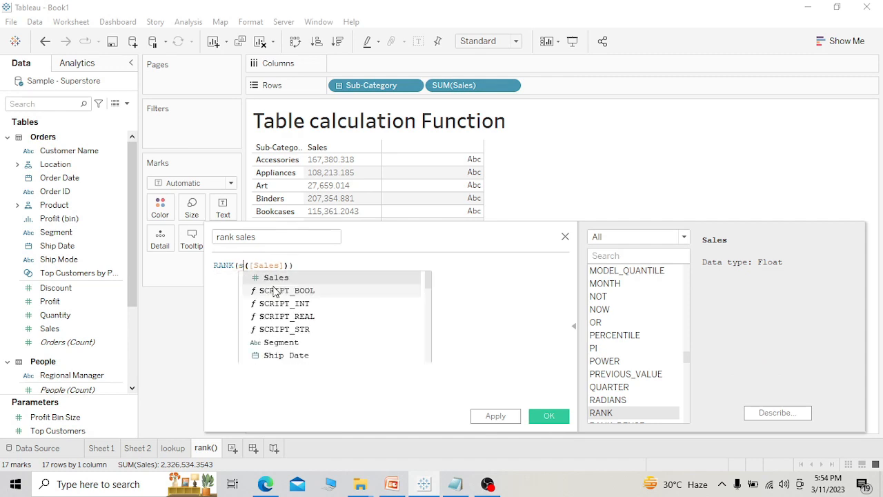
- Save the rank sales calculation and add the field to the Text mark of the sub-category table
{"action": "left_click", "coordinate": [545, 418]}
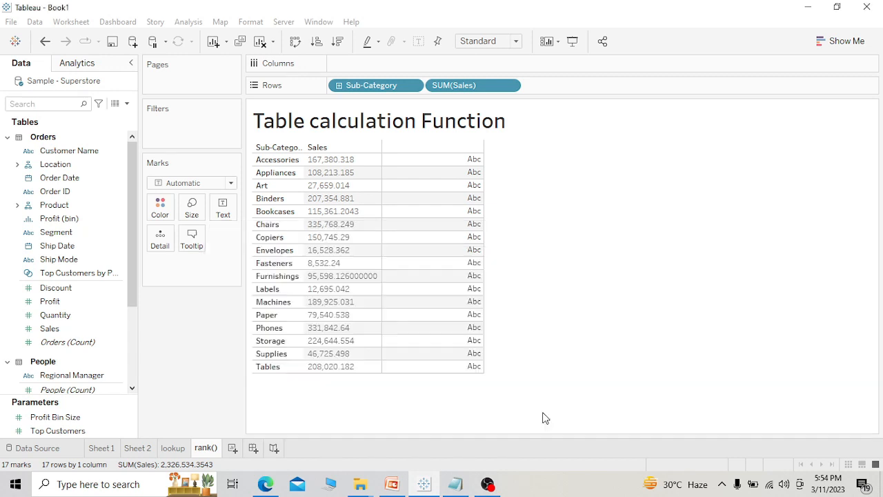
{"action": "left_click_drag", "start_coordinate": [102, 377], "coordinate": [222, 208]}
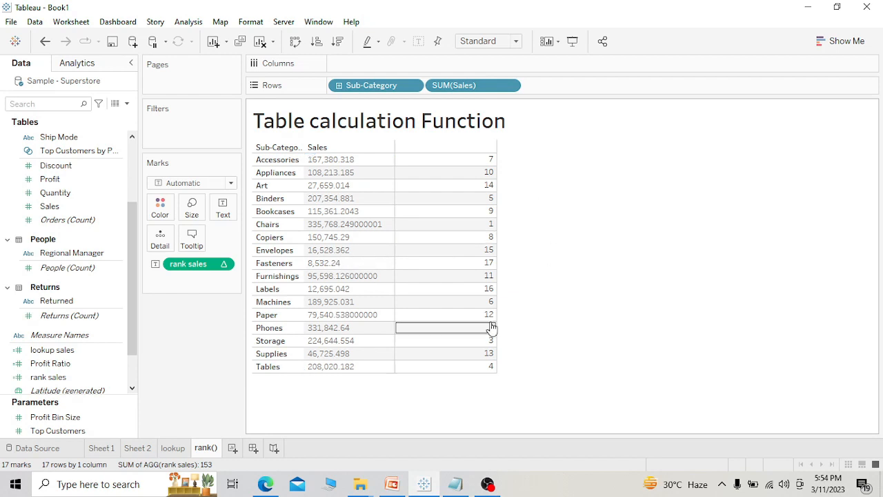
- Search the data fields for "sa" and open the rank sales calculation for editing
{"action": "left_click", "coordinate": [449, 226]}
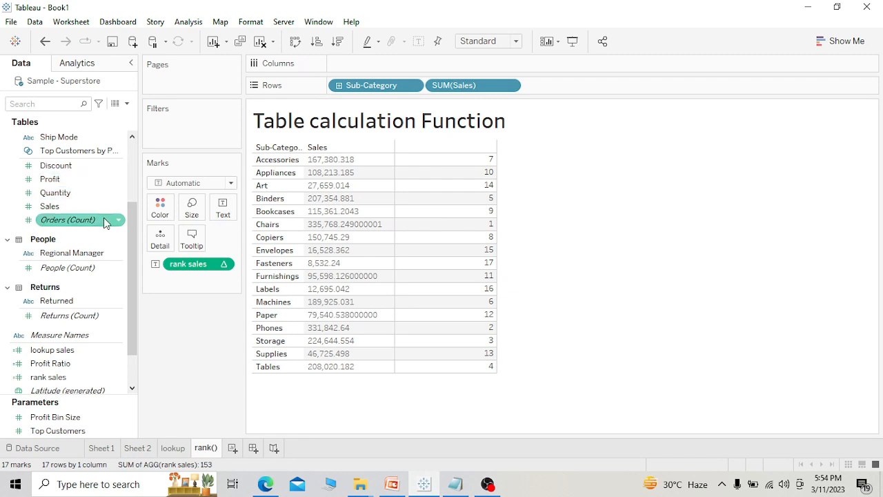
{"action": "left_click", "coordinate": [55, 104]}
{"action": "type", "text": "sa"}
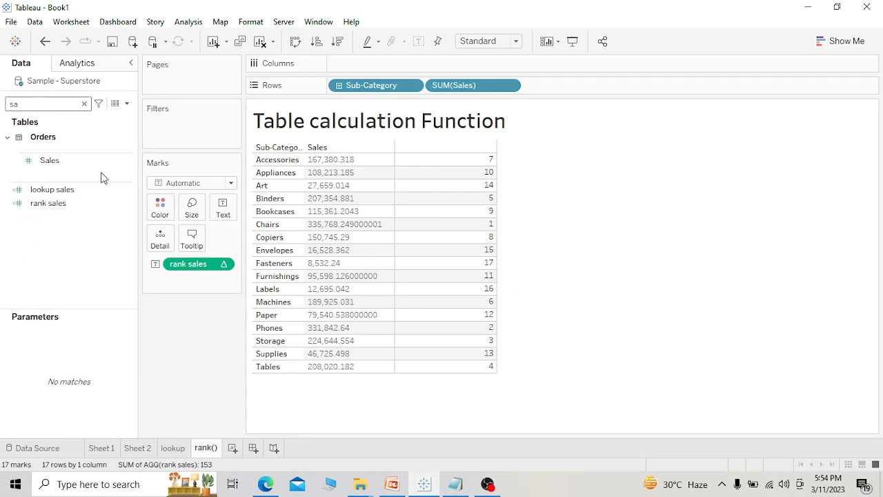
{"action": "right_click", "coordinate": [131, 206]}
{"action": "left_click", "coordinate": [161, 266]}
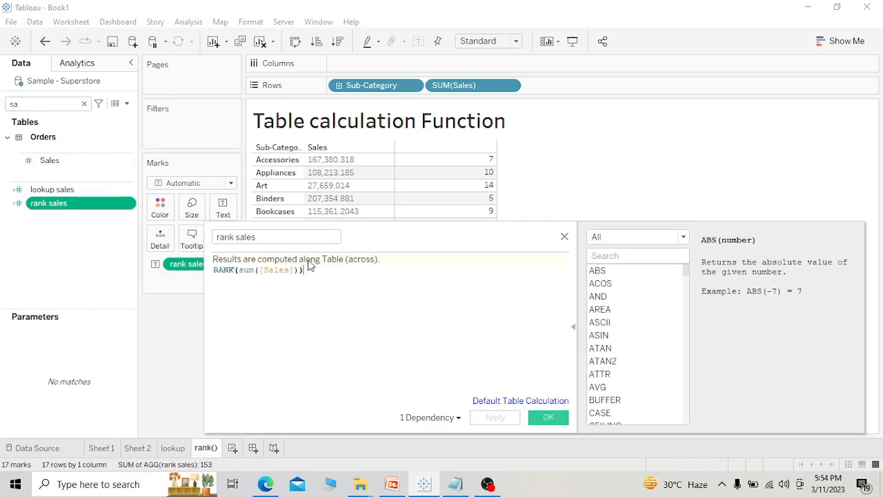
- Add "asc" as the second RANK argument so the formula reads RANK(sum([Sales]),"asc"), and save the rank sales calculation
{"action": "left_click", "coordinate": [302, 271]}
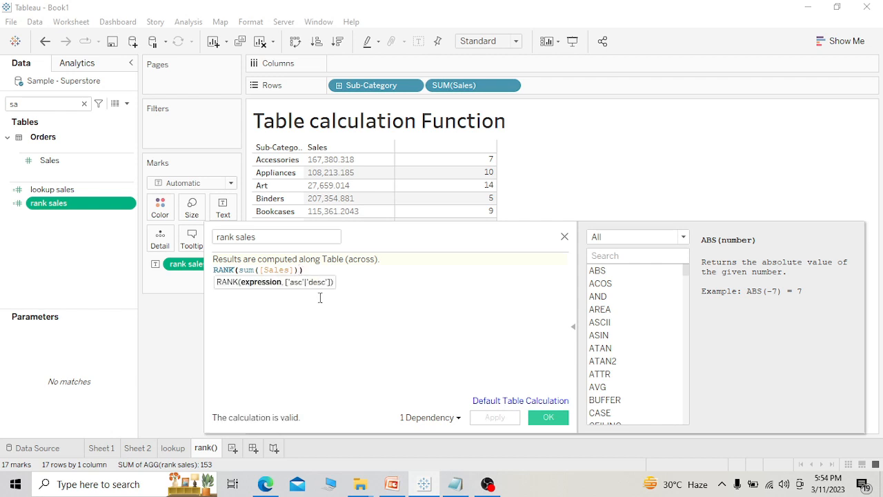
{"action": "type", "text": ","}
{"action": "type", "text": "''"}
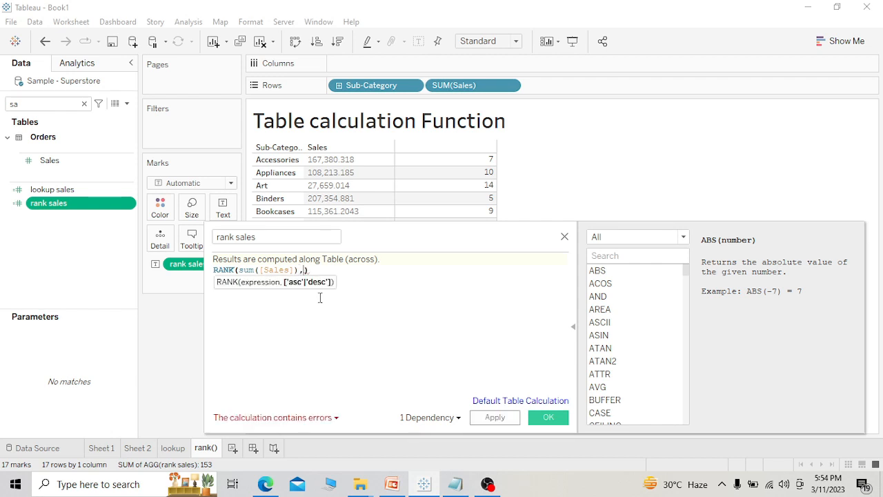
{"action": "type", "text": "\""}
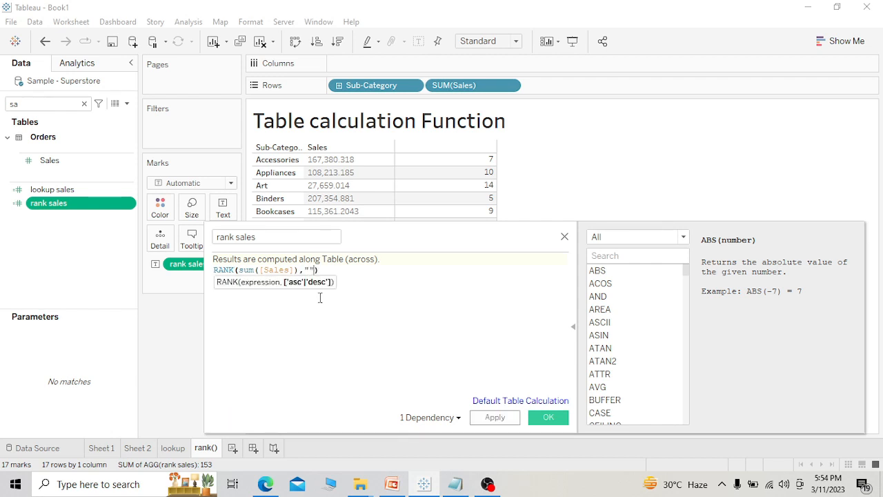
{"action": "key", "text": "Left"}
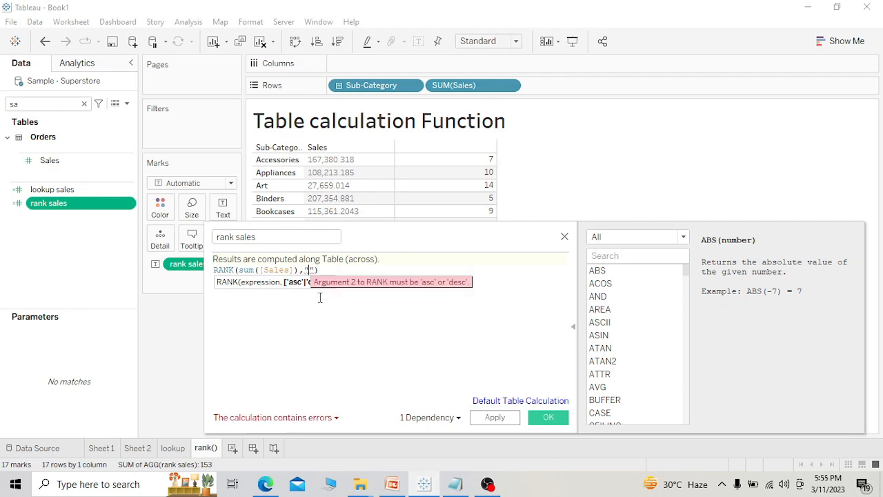
{"action": "type", "text": "asc"}
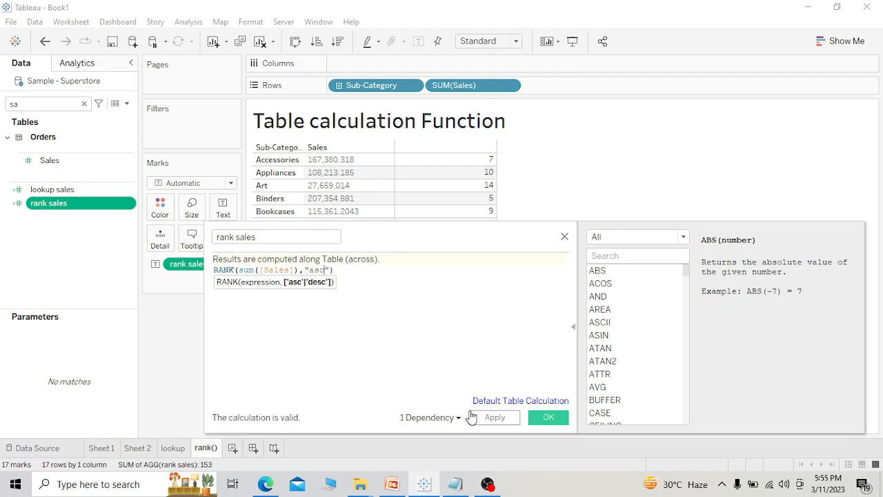
{"action": "left_click", "coordinate": [503, 418]}
{"action": "left_click", "coordinate": [535, 418]}
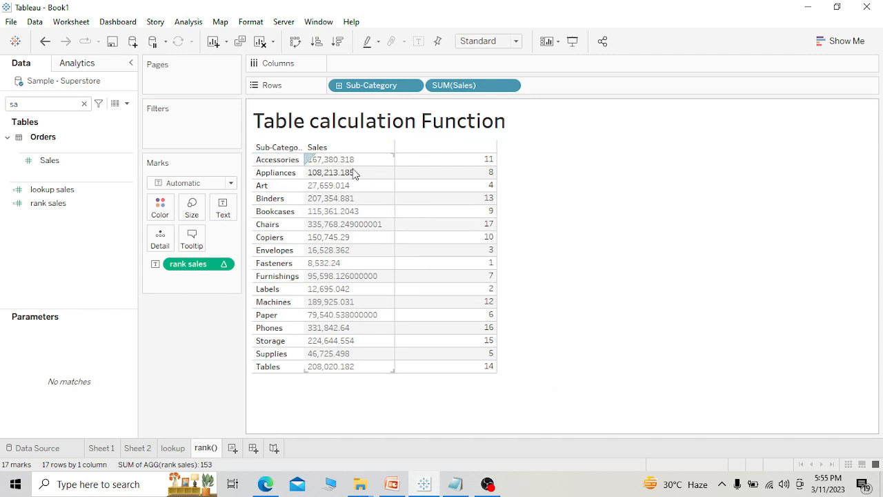
- Sort the sub-category table by Sales in ascending order
{"action": "left_click", "coordinate": [389, 148]}
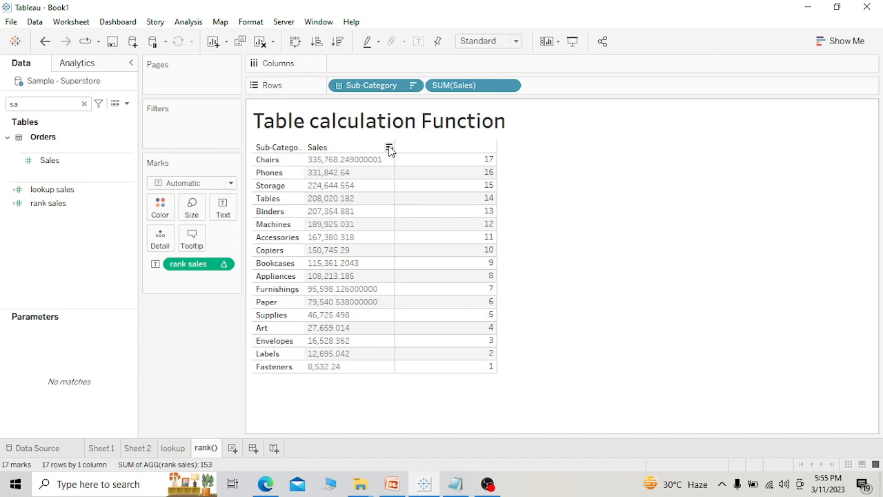
{"action": "left_click", "coordinate": [389, 148]}
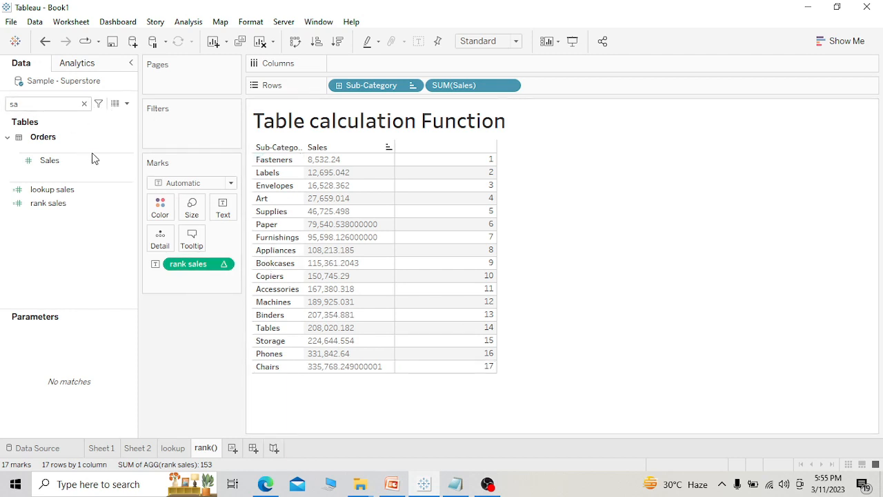
- Reopen the rank sales calculation and search its function list for "rank"
{"action": "left_click", "coordinate": [130, 207]}
{"action": "left_click", "coordinate": [178, 267]}
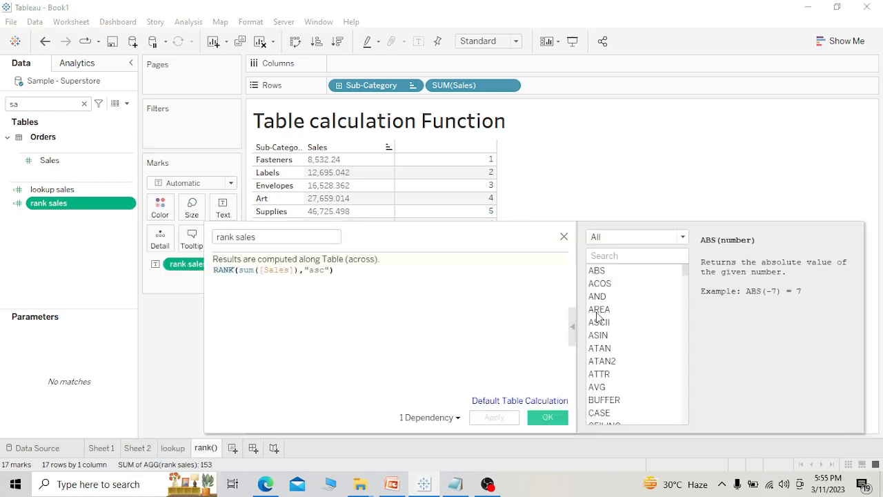
{"action": "type", "text": "rank"}
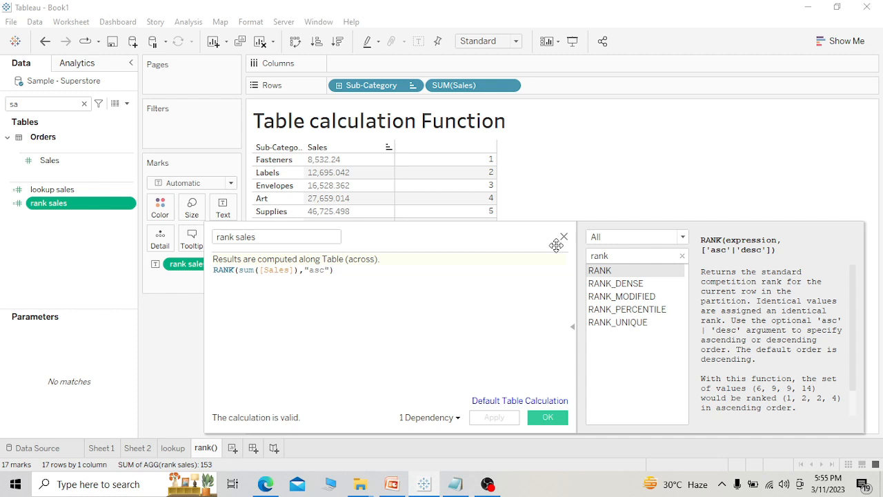
{"action": "left_click_drag", "start_coordinate": [523, 238], "coordinate": [357, 167]}
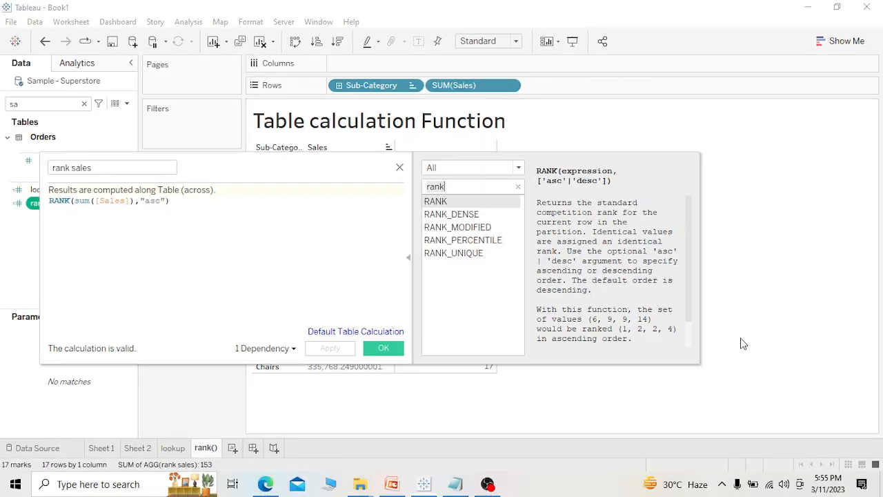
- Examine the descriptions of RANK_DENSE, RANK_MODIFIED, RANK_PERCENTILE and RANK_UNIQUE, enlarging the calculation editor to read the full text
{"action": "left_click", "coordinate": [464, 215]}
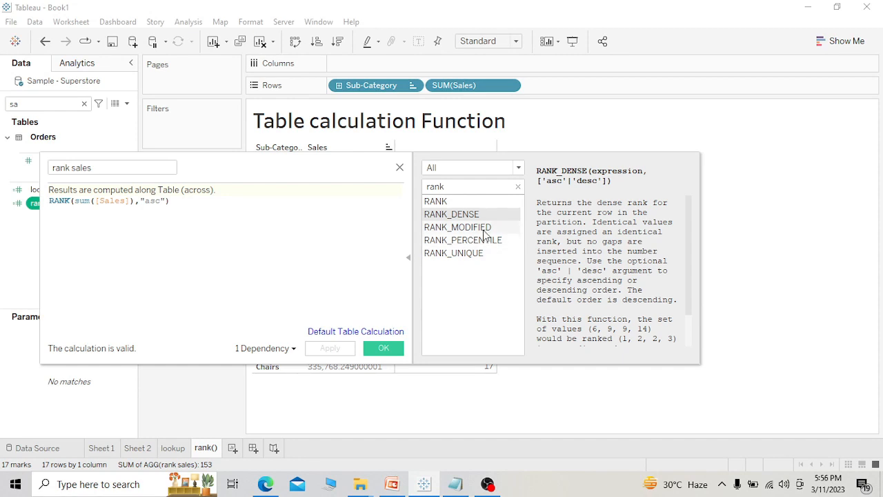
{"action": "left_click", "coordinate": [249, 124]}
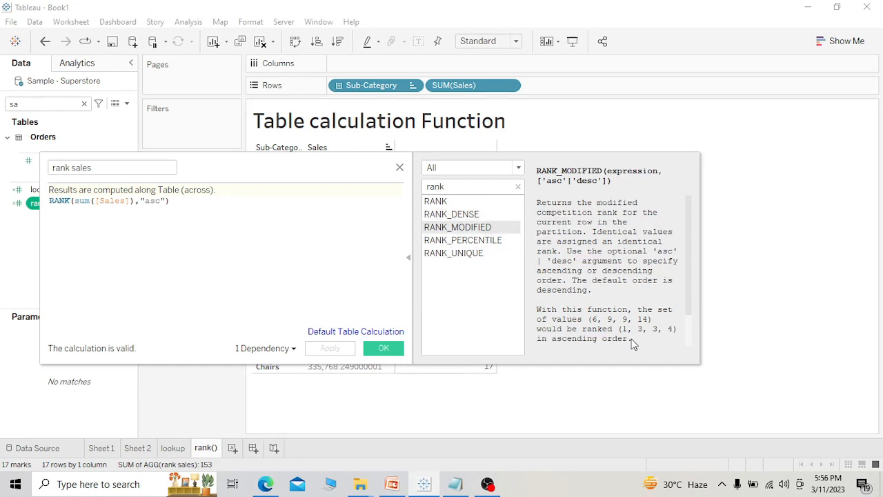
{"action": "left_click", "coordinate": [481, 242]}
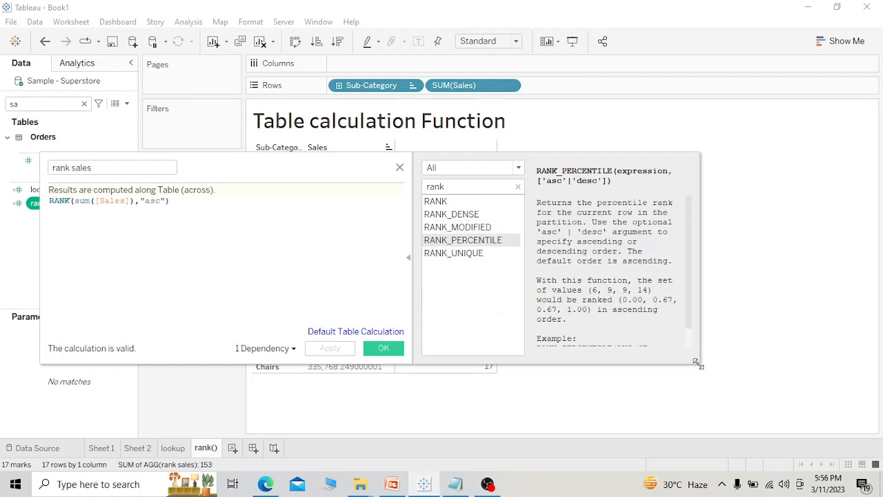
{"action": "left_click_drag", "start_coordinate": [699, 363], "coordinate": [790, 410]}
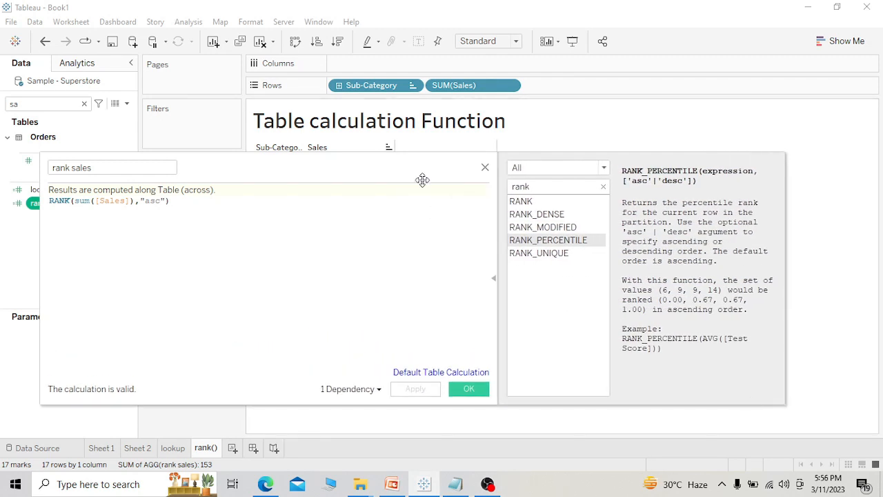
{"action": "left_click_drag", "start_coordinate": [420, 172], "coordinate": [273, 145]}
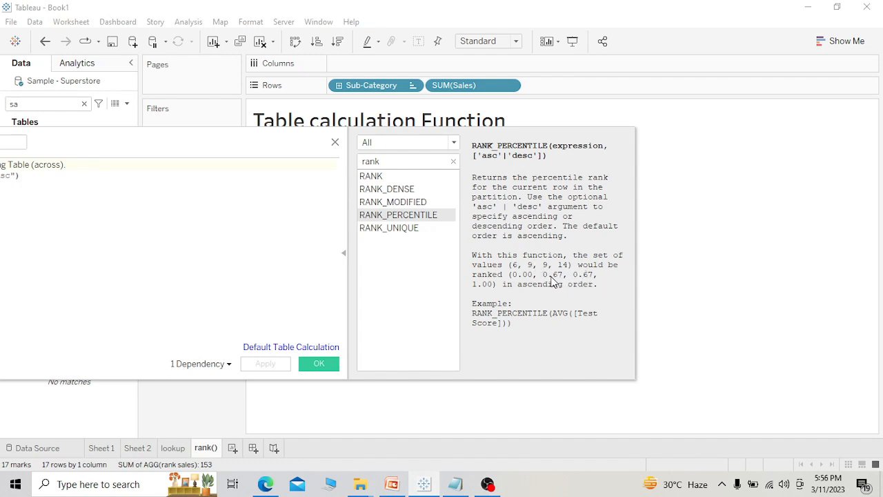
{"action": "left_click", "coordinate": [407, 232]}
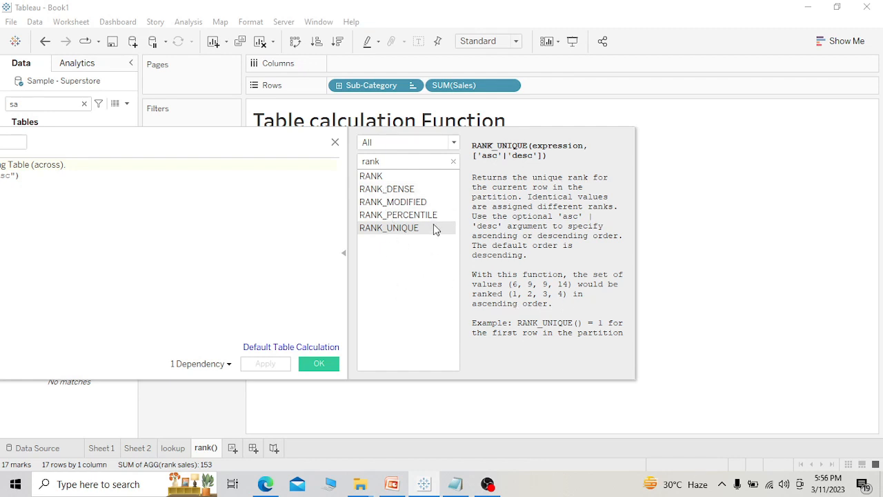
{"action": "key", "text": "ctrl+2"}
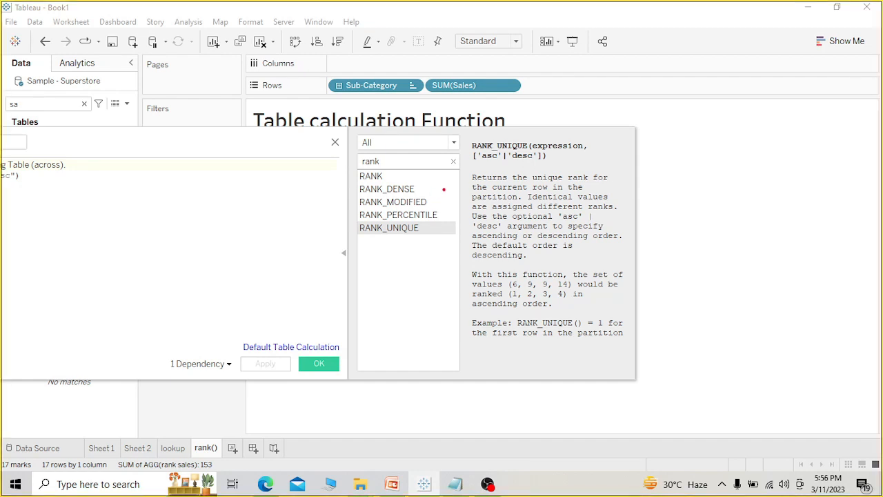
{"action": "mouse_move", "coordinate": [444, 169]}
{"action": "left_mouse_down"}
{"action": "mouse_move", "coordinate": [347, 153]}
{"action": "mouse_move", "coordinate": [367, 291]}
{"action": "mouse_move", "coordinate": [447, 184]}
{"action": "left_mouse_up"}
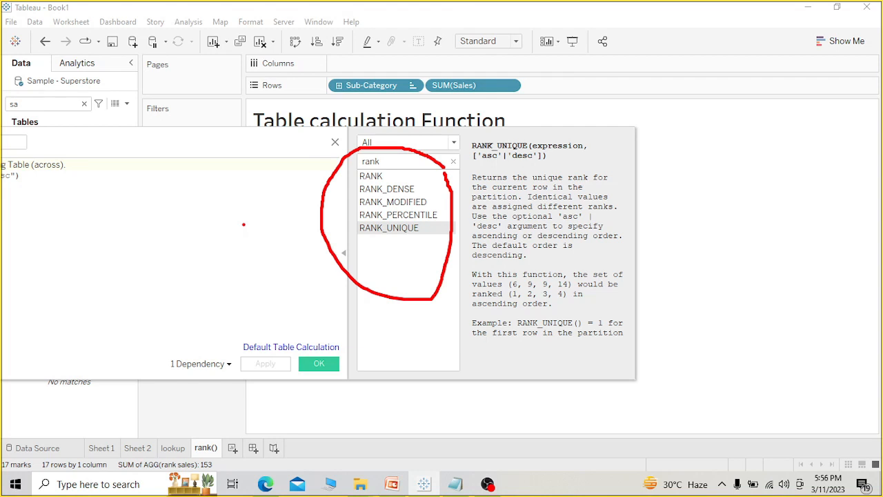
{"action": "key", "text": "Escape"}
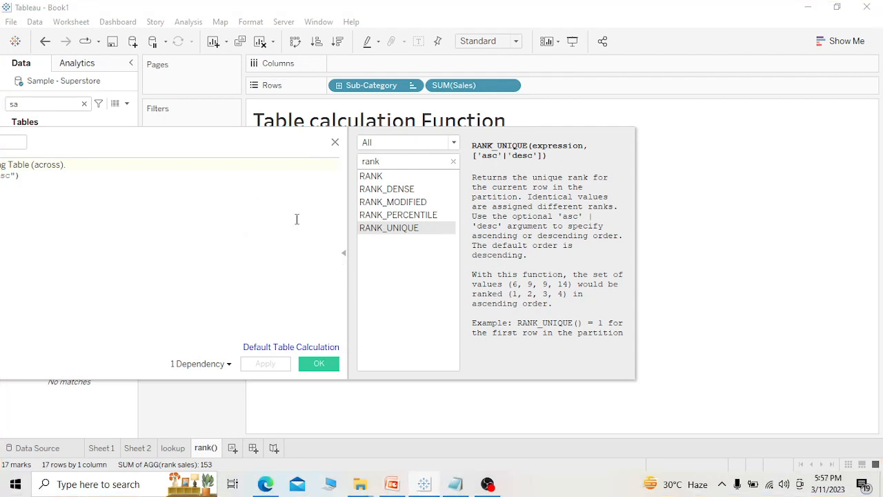
- Move the calculation editor so the whole formula is visible and compare its RANK function with the RANK_DENSE and RANK descriptions
{"action": "left_click_drag", "start_coordinate": [288, 145], "coordinate": [432, 146]}
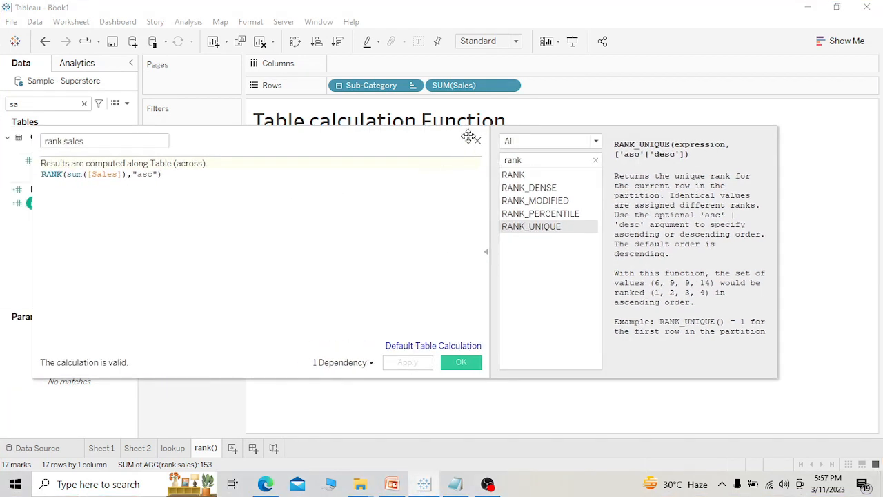
{"action": "left_click_drag", "start_coordinate": [399, 141], "coordinate": [456, 147]}
{"action": "left_click_drag", "start_coordinate": [120, 182], "coordinate": [82, 181]}
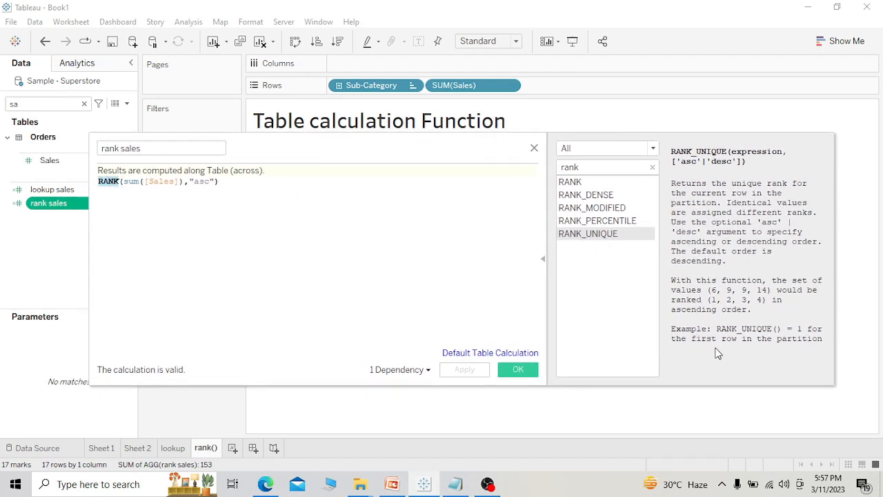
{"action": "left_click", "coordinate": [605, 196]}
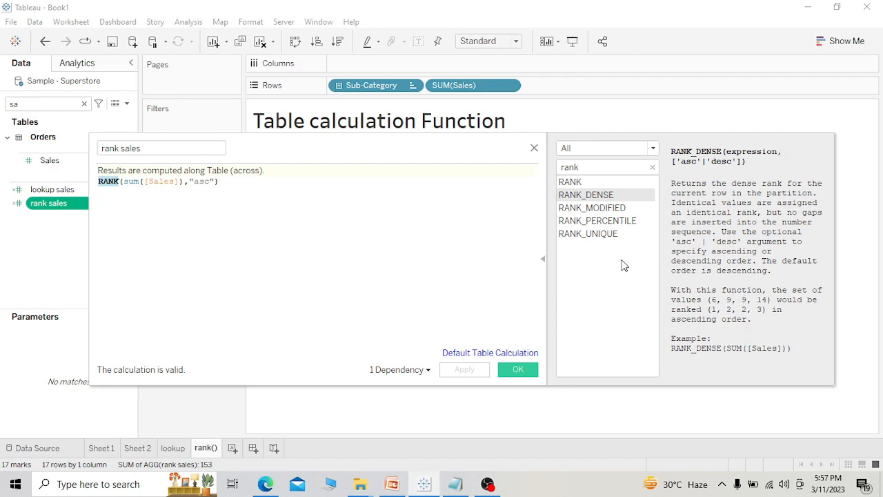
{"action": "left_click", "coordinate": [570, 183]}
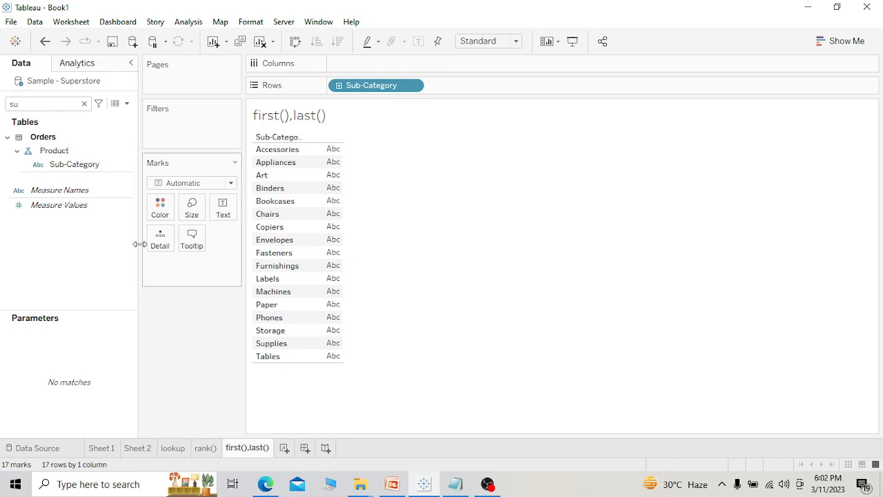
- Create a calculated field named "first" on the first(),last() sheet with the formula FIRST() and save it
{"action": "left_click", "coordinate": [127, 104]}
{"action": "left_click", "coordinate": [104, 119]}
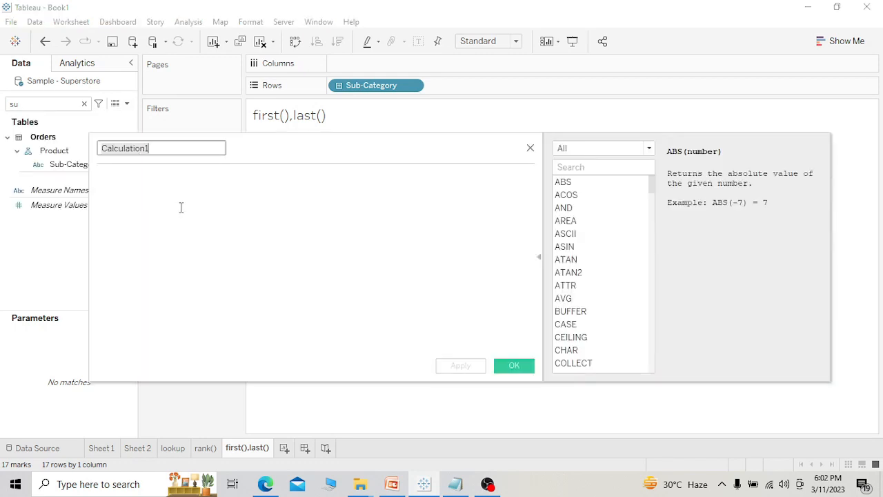
{"action": "key", "text": "BackSpace"}
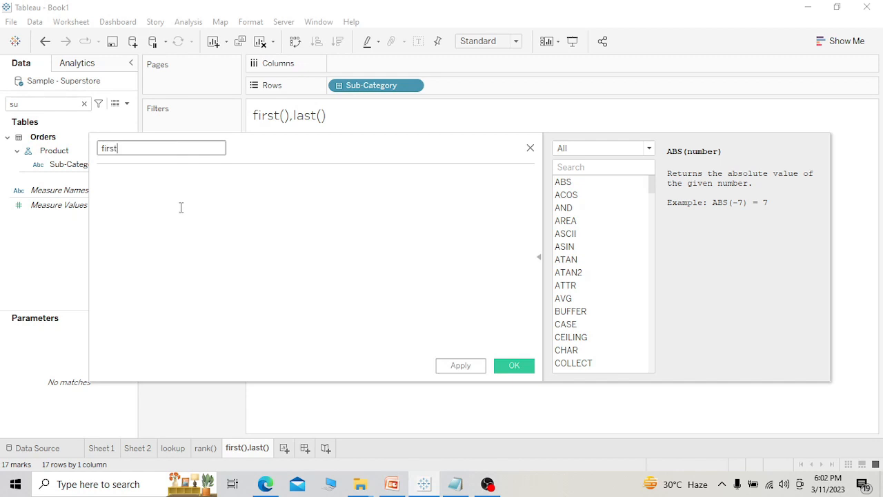
{"action": "left_click", "coordinate": [191, 202]}
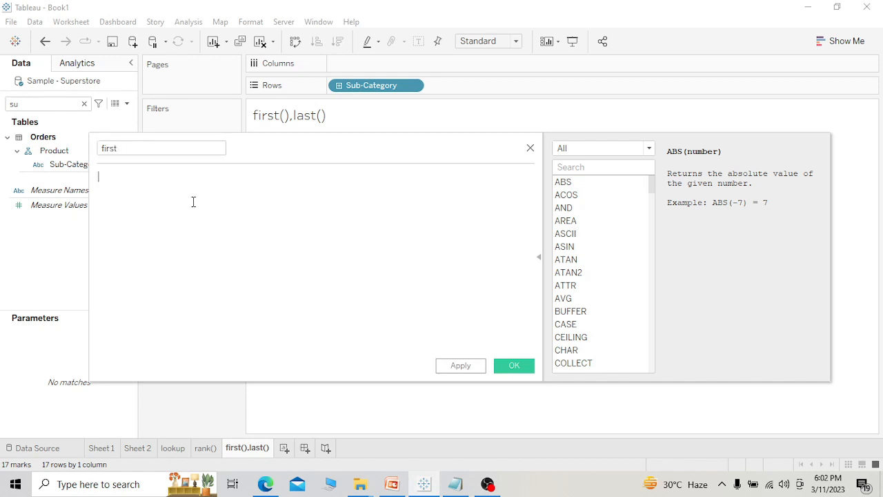
{"action": "type", "text": "first"}
{"action": "key", "text": "Return"}
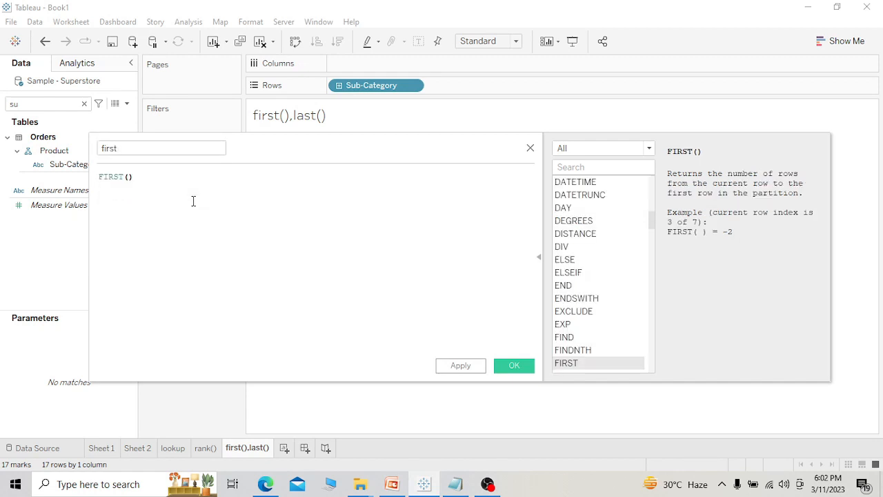
{"action": "left_click", "coordinate": [511, 366]}
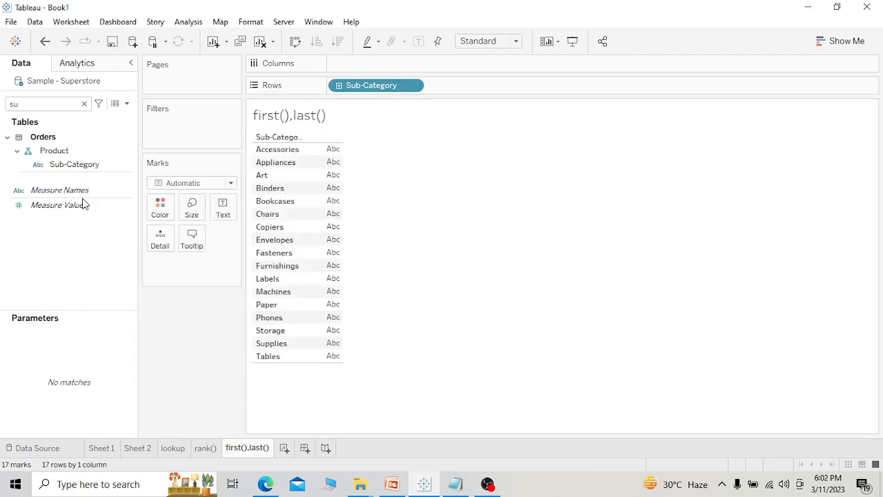
- Create a calculated field named "last" with the formula LAST() and save it
{"action": "left_click", "coordinate": [84, 104]}
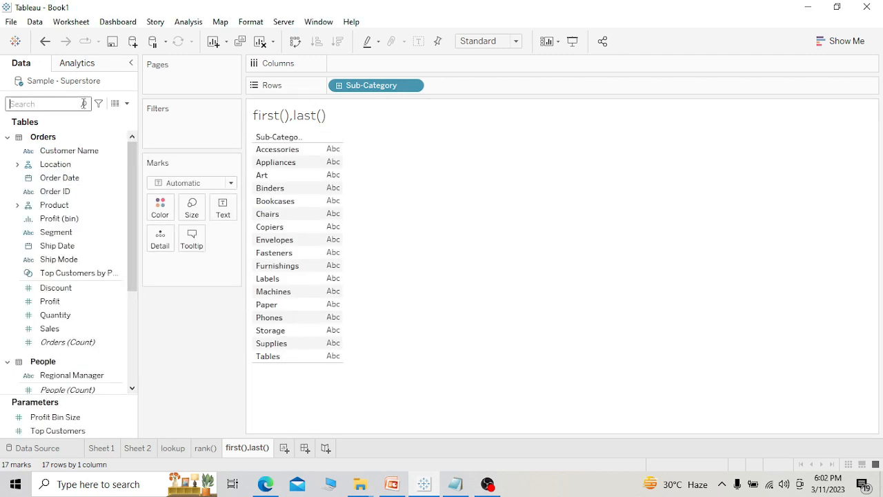
{"action": "left_click", "coordinate": [126, 103]}
{"action": "left_click", "coordinate": [112, 117]}
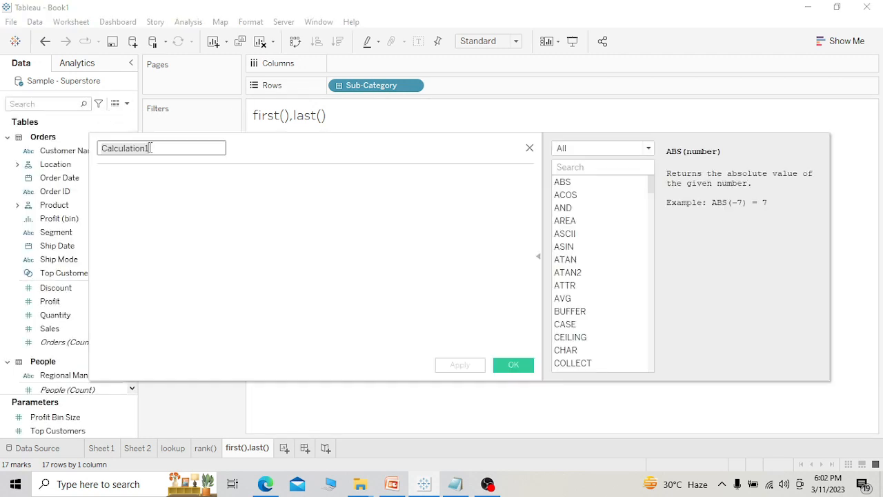
{"action": "key", "text": "BackSpace"}
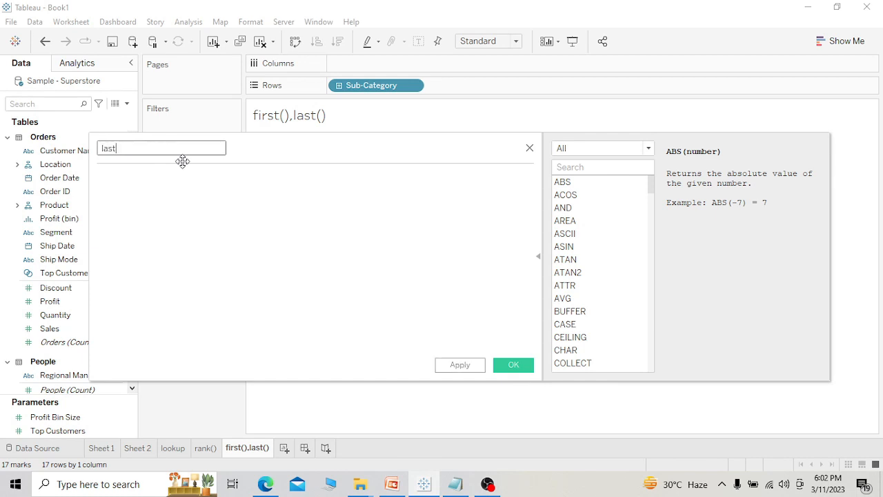
{"action": "left_click", "coordinate": [179, 193]}
{"action": "type", "text": "las"}
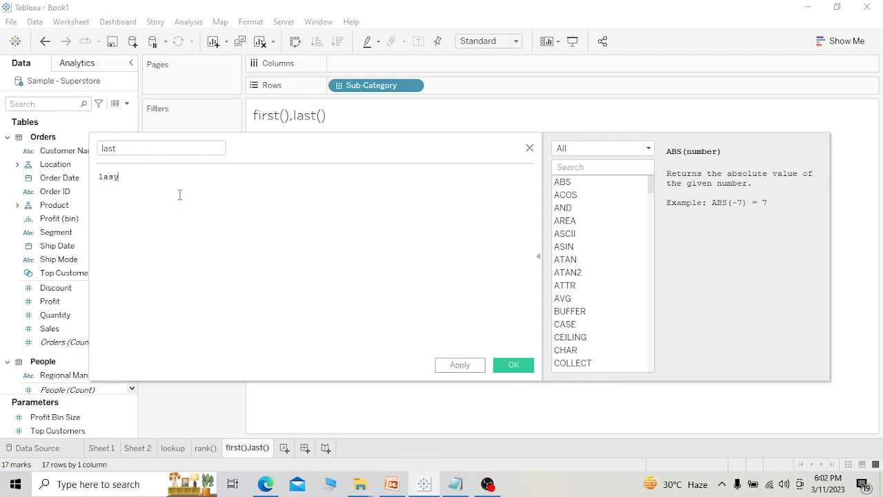
{"action": "type", "text": "t"}
{"action": "left_click", "coordinate": [178, 191]}
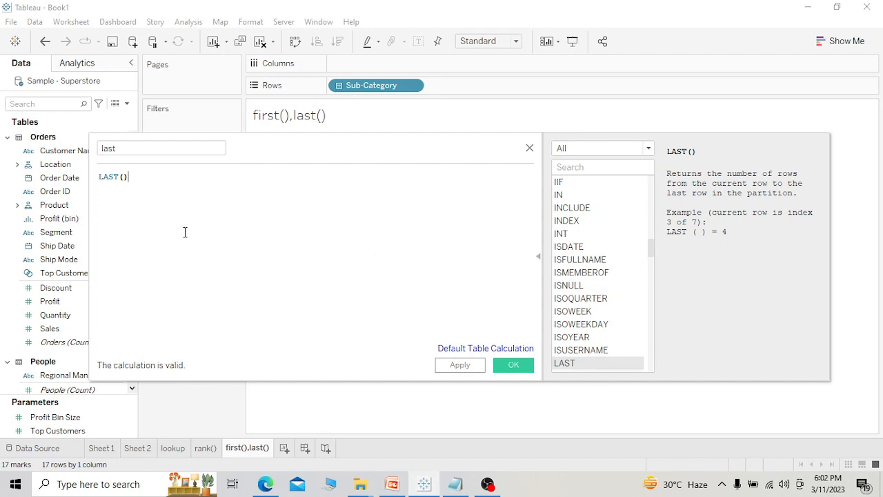
{"action": "left_click", "coordinate": [514, 365]}
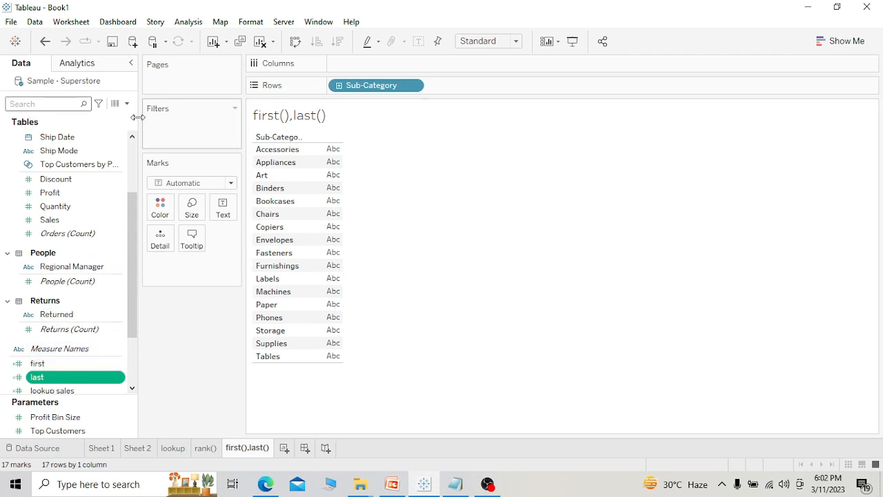
- Find the Sales measure, add it to Rows after Sub-Category and make it discrete
{"action": "left_click", "coordinate": [44, 105]}
{"action": "type", "text": "sa"}
{"action": "left_click_drag", "start_coordinate": [50, 160], "coordinate": [490, 92]}
{"action": "left_click", "coordinate": [511, 86]}
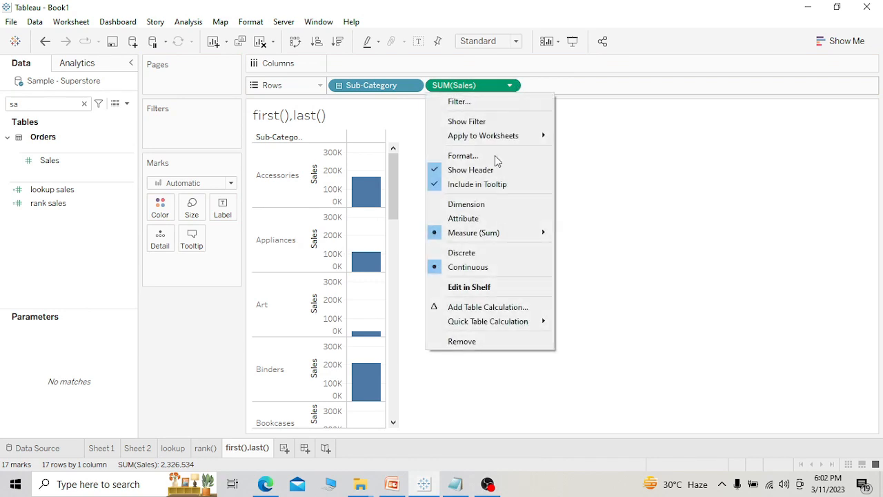
{"action": "left_click", "coordinate": [473, 253]}
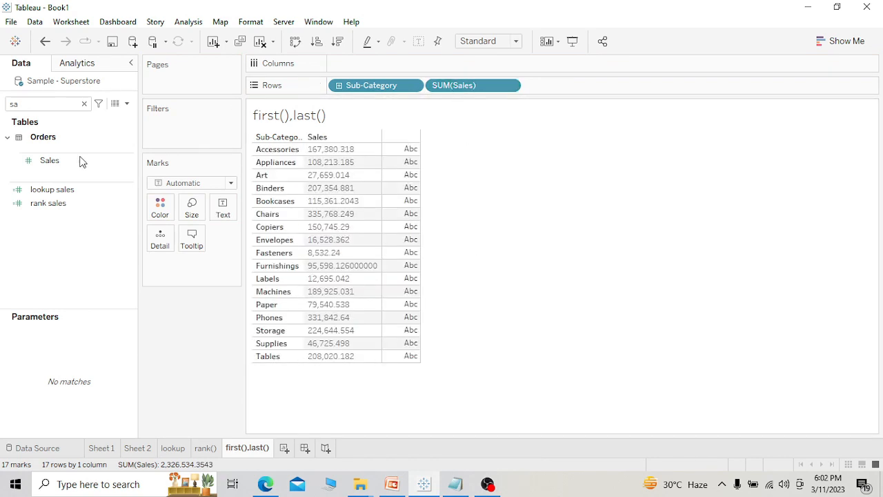
- Find the "first" calculated field, add it to Rows after Sales and make it discrete
{"action": "left_click", "coordinate": [84, 103]}
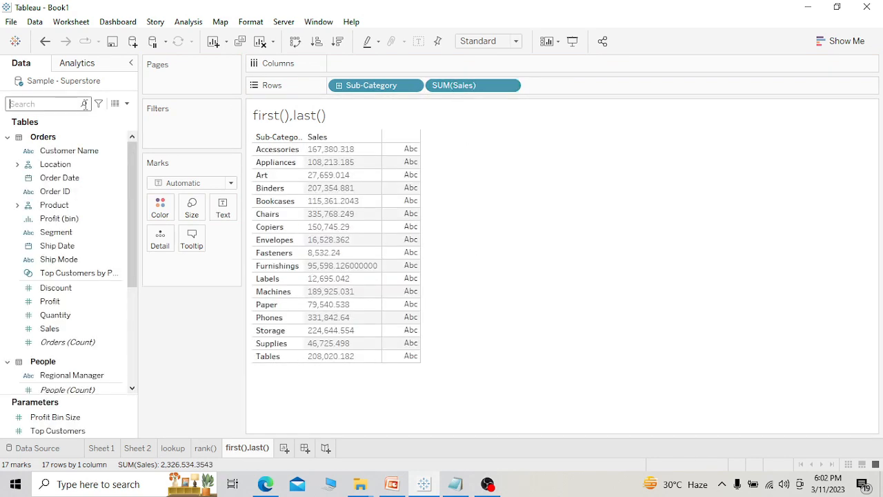
{"action": "type", "text": "f"}
{"action": "left_click", "coordinate": [80, 237]}
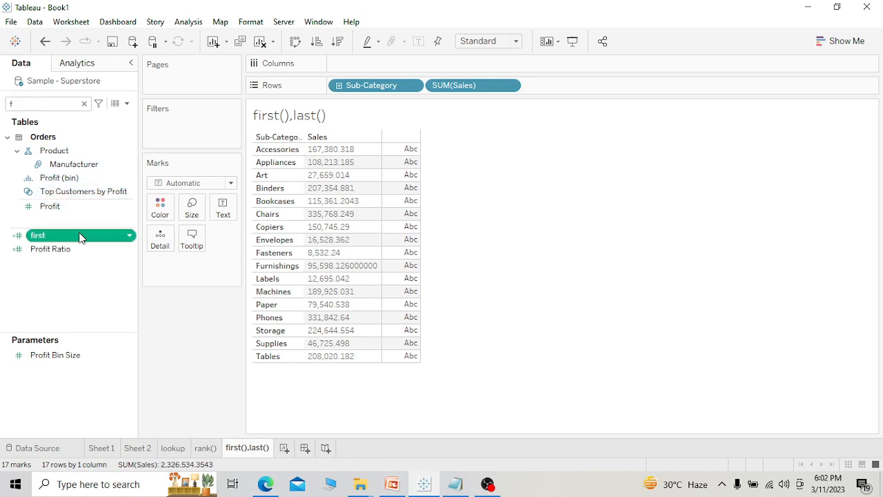
{"action": "left_click_drag", "start_coordinate": [79, 237], "coordinate": [587, 93]}
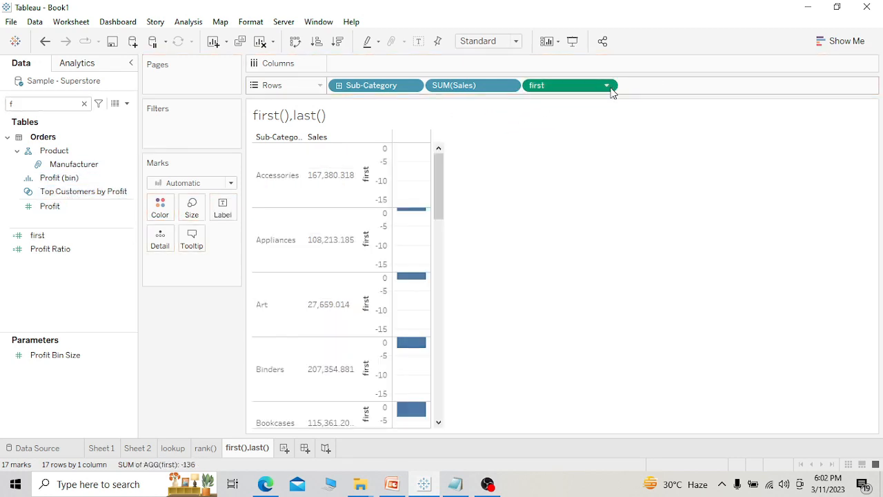
{"action": "left_click", "coordinate": [612, 92]}
{"action": "left_click", "coordinate": [578, 189]}
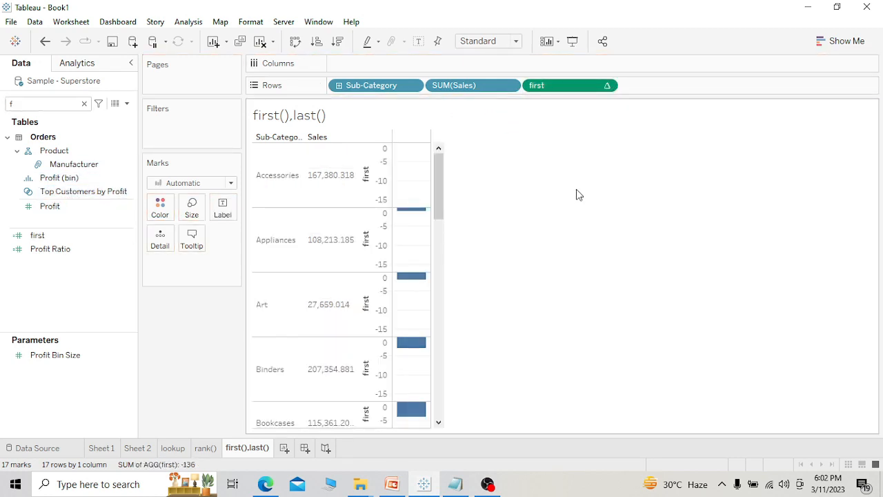
- Find the "last" calculated field, add it to Rows after "first" and make it discrete
{"action": "left_click", "coordinate": [84, 104]}
{"action": "type", "text": "las"}
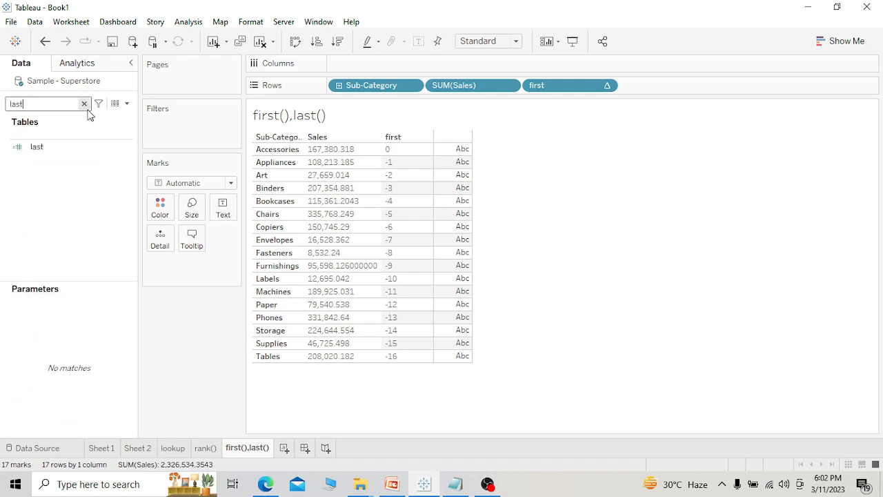
{"action": "type", "text": "t"}
{"action": "left_click_drag", "start_coordinate": [38, 146], "coordinate": [665, 92]}
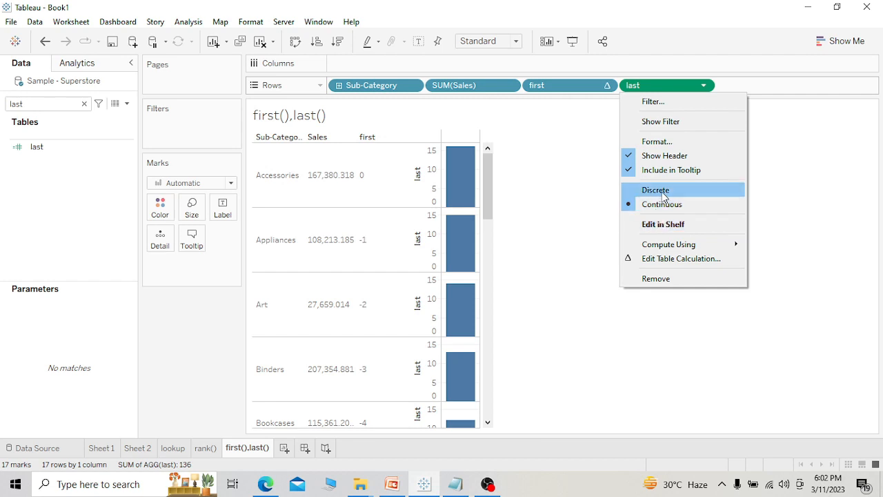
{"action": "left_click", "coordinate": [663, 192]}
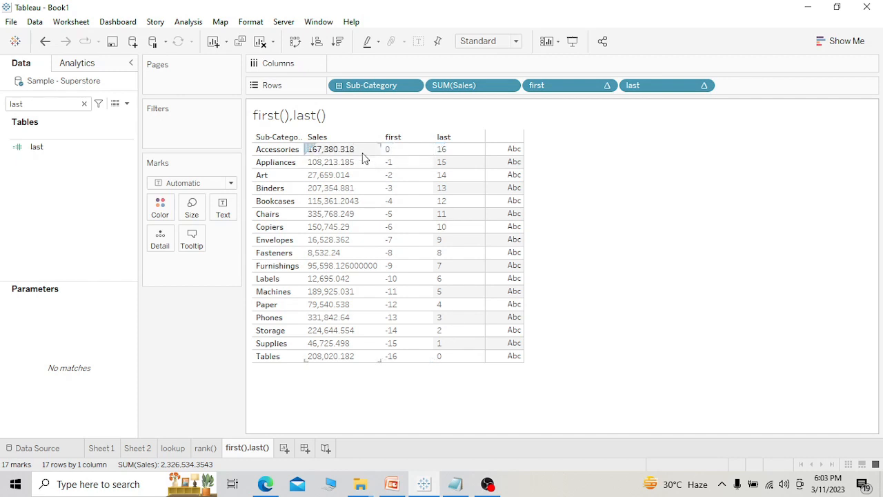
- Try filtering the table to only the Binders sales value and undo that filter
{"action": "left_click", "coordinate": [331, 208]}
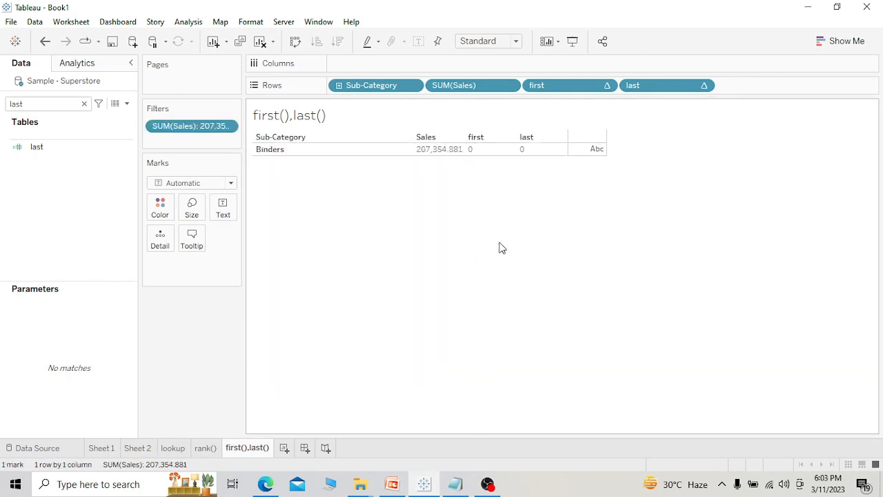
{"action": "key", "text": "ctrl+z"}
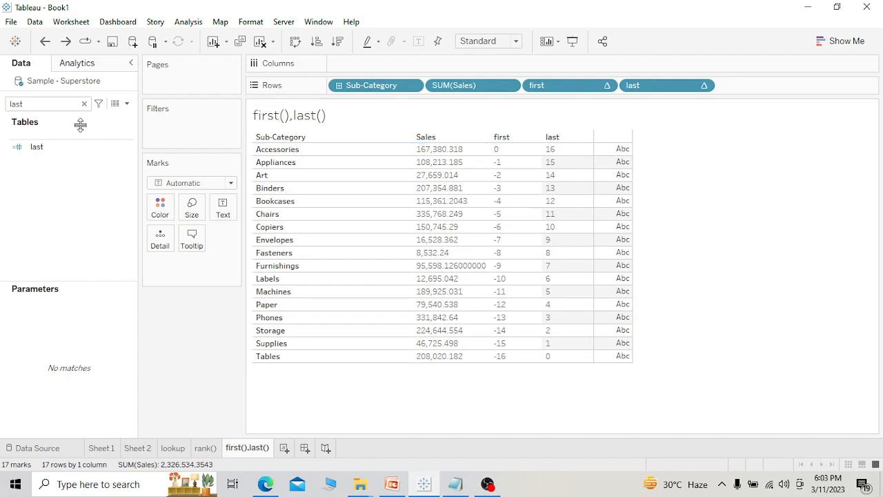
- Clear the field search and start a new calculated field named "lookup first"
{"action": "left_click", "coordinate": [84, 103]}
{"action": "left_click", "coordinate": [126, 104]}
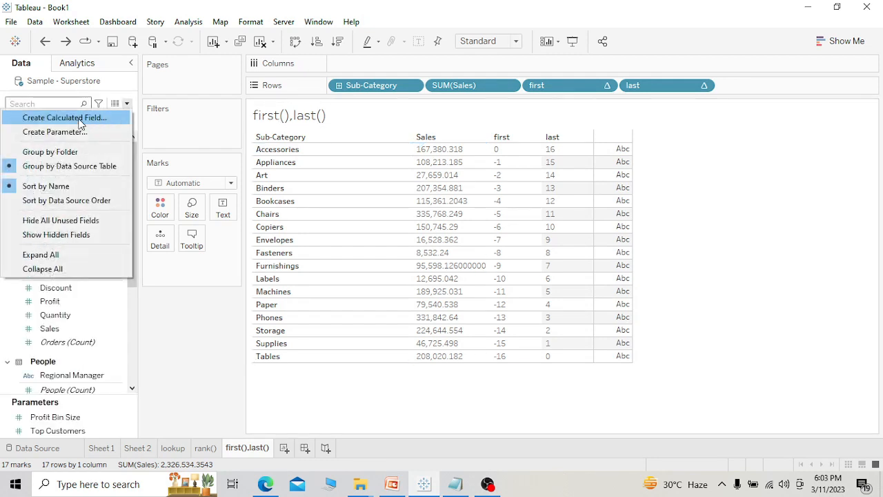
{"action": "left_click", "coordinate": [80, 119]}
{"action": "key", "text": "BackSpace"}
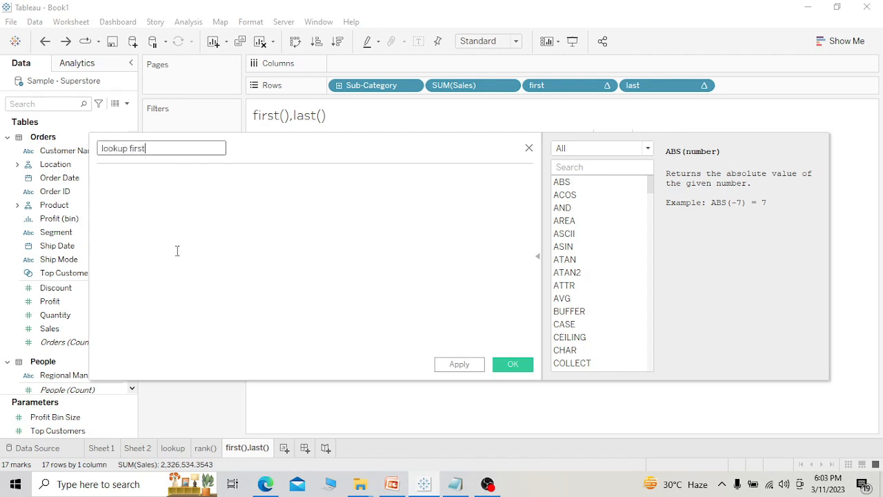
- Enter the formula LOOKUP(sum([Sales]),[first]) for the "lookup first" calculation
{"action": "left_click", "coordinate": [177, 209]}
{"action": "type", "text": "loc"}
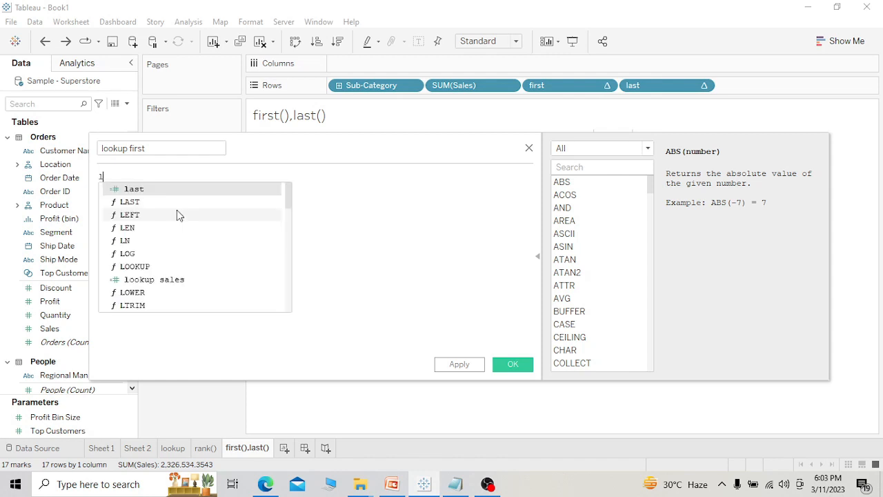
{"action": "key", "text": "Return"}
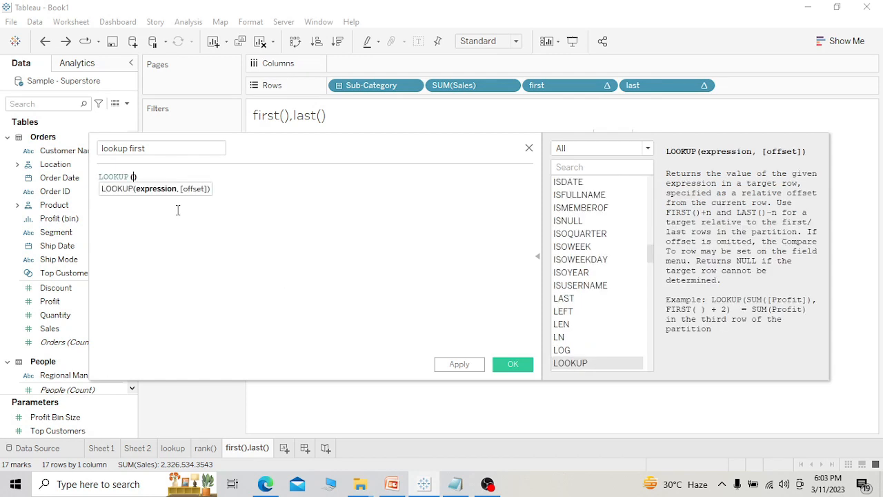
{"action": "type", "text": "sum("}
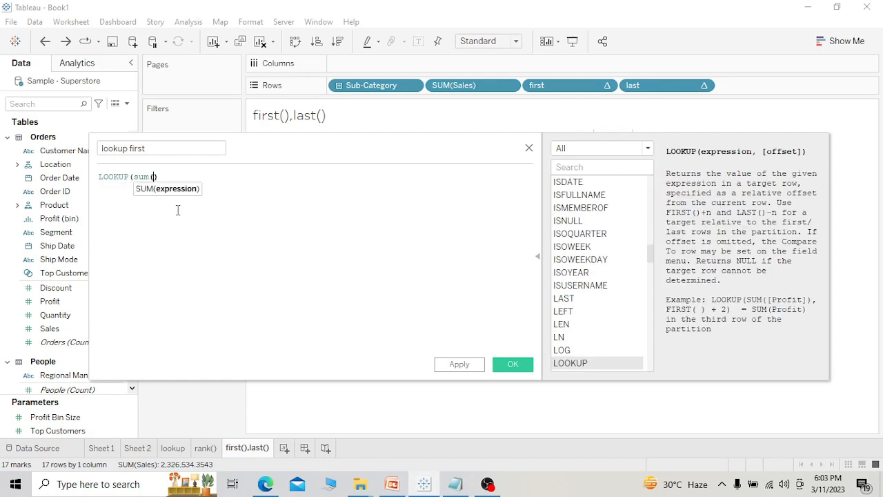
{"action": "type", "text": "sale"}
{"action": "key", "text": "Return"}
{"action": "type", "text": ")"}
{"action": "key", "text": "BackSpace"}
{"action": "type", "text": ")"}
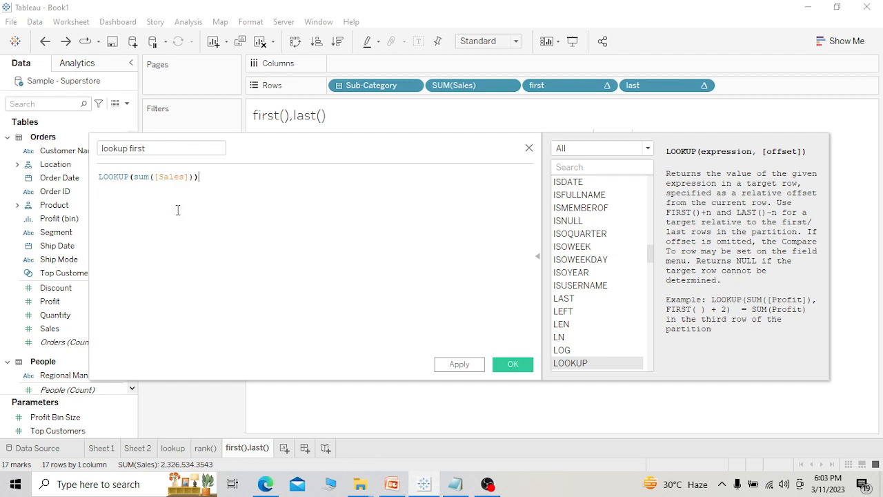
{"action": "type", "text": ",first"}
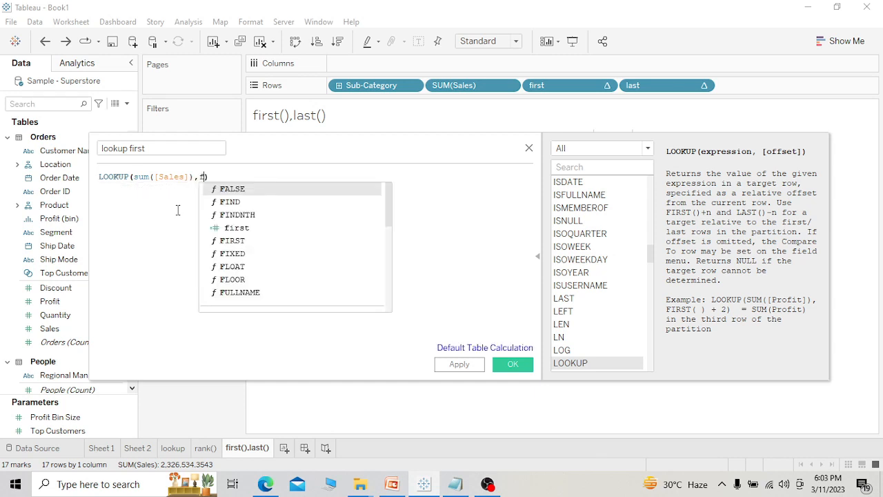
{"action": "key", "text": "Return"}
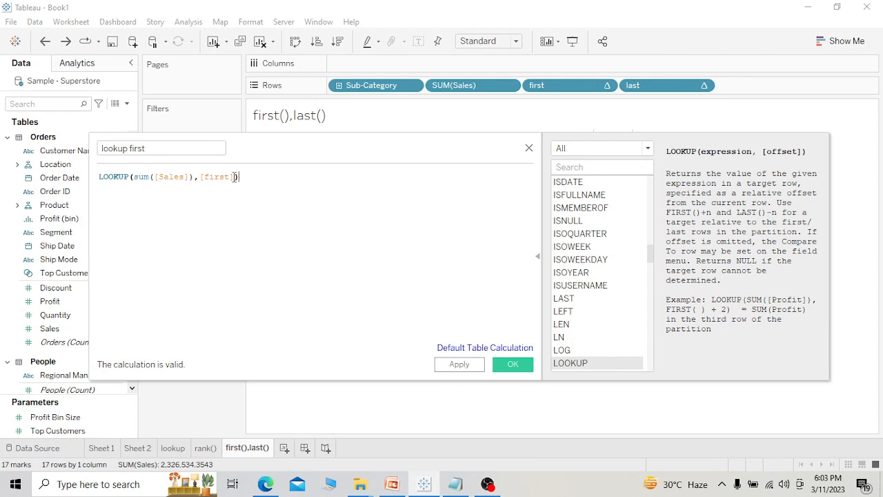
- Review the [first] offset argument in the LOOKUP formula and save the "lookup first" calculation
{"action": "left_click_drag", "start_coordinate": [234, 176], "coordinate": [199, 176]}
{"action": "left_click", "coordinate": [243, 219]}
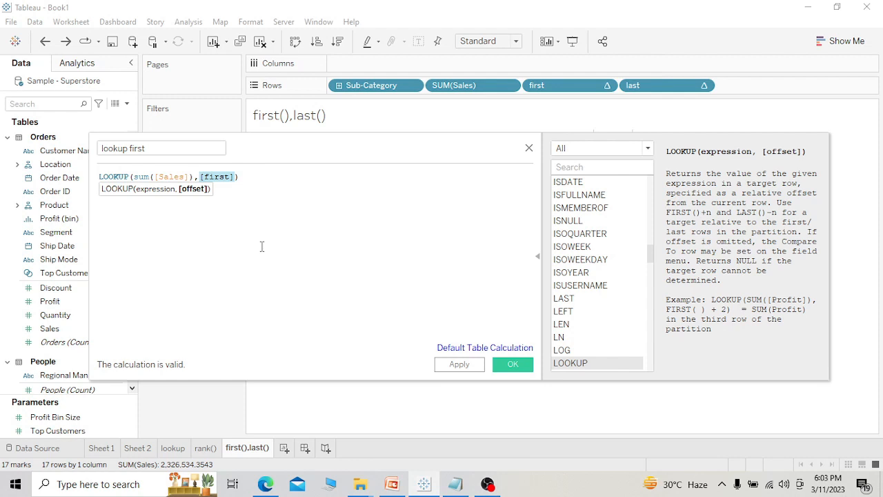
{"action": "left_click", "coordinate": [234, 188]}
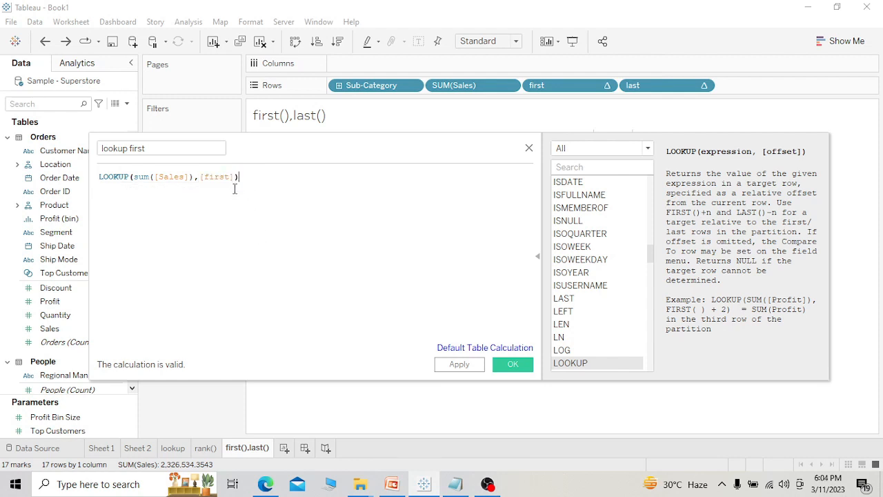
{"action": "left_click", "coordinate": [513, 365]}
- Add "lookup first" to Rows after "last" and make it discrete
{"action": "left_click_drag", "start_coordinate": [94, 384], "coordinate": [804, 92]}
{"action": "left_click", "coordinate": [802, 87]}
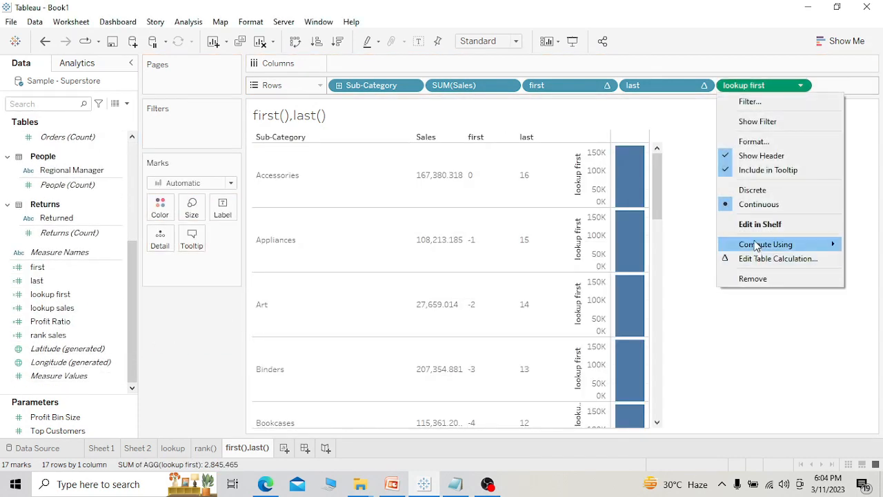
{"action": "left_click", "coordinate": [756, 191]}
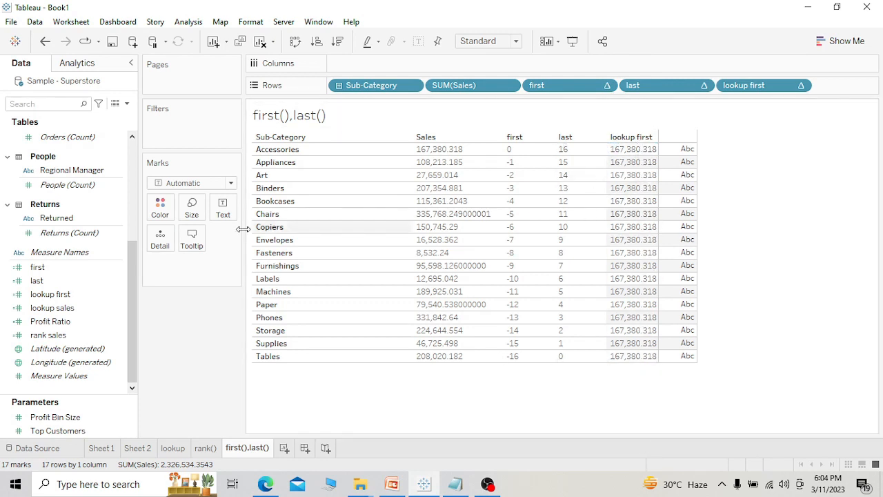
- Search the fields for "loo" and duplicate the "lookup first" calculated field
{"action": "left_click", "coordinate": [47, 102]}
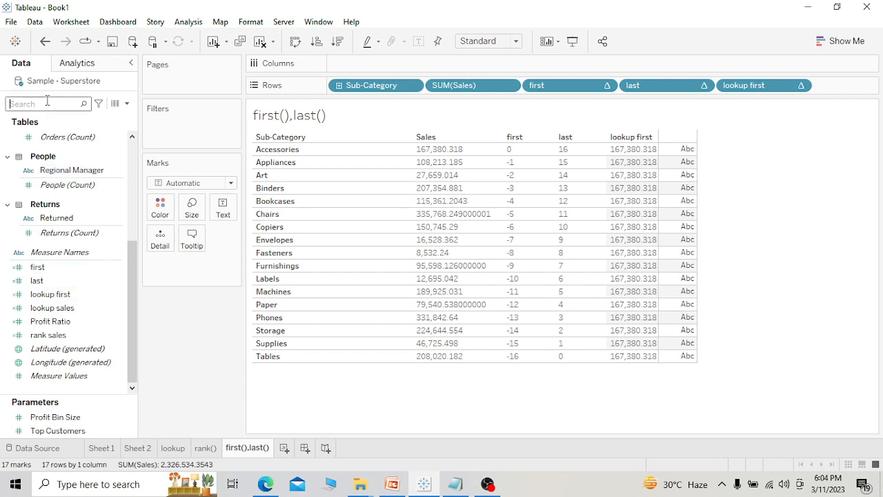
{"action": "type", "text": "loo"}
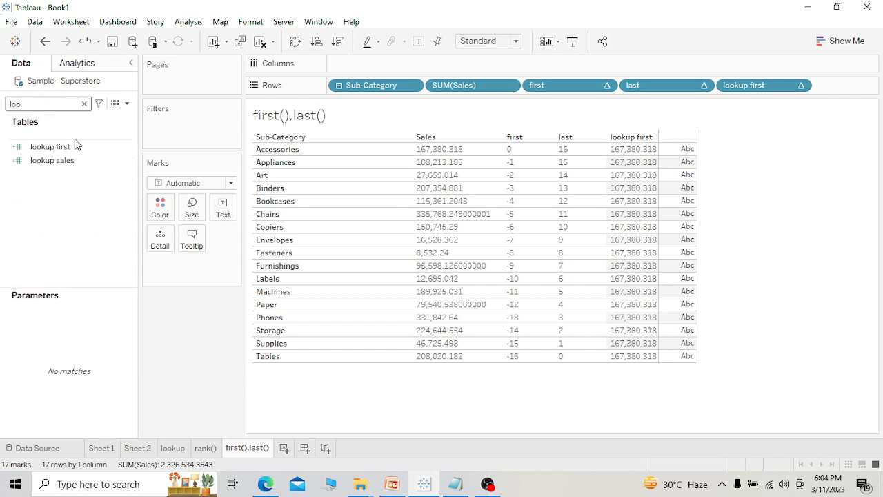
{"action": "right_click", "coordinate": [131, 147]}
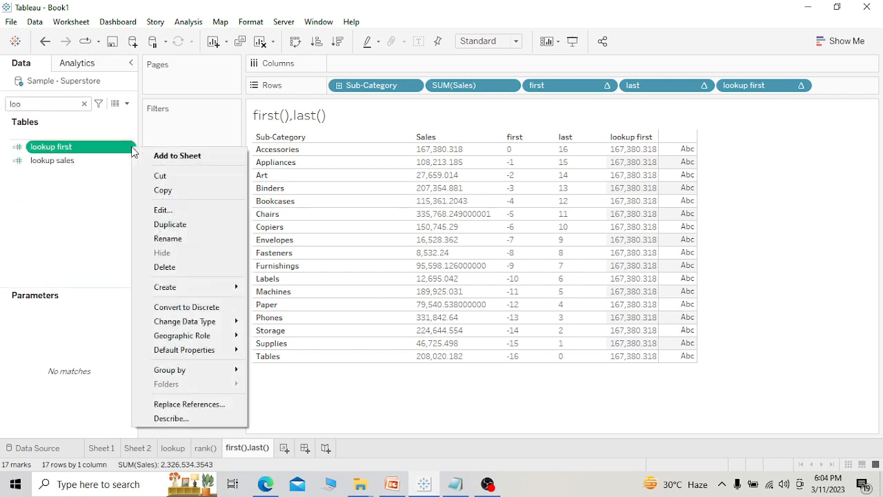
{"action": "left_click", "coordinate": [176, 224]}
- Open the copy of "lookup first" for editing and rename it "lookup last"
{"action": "left_click", "coordinate": [131, 162]}
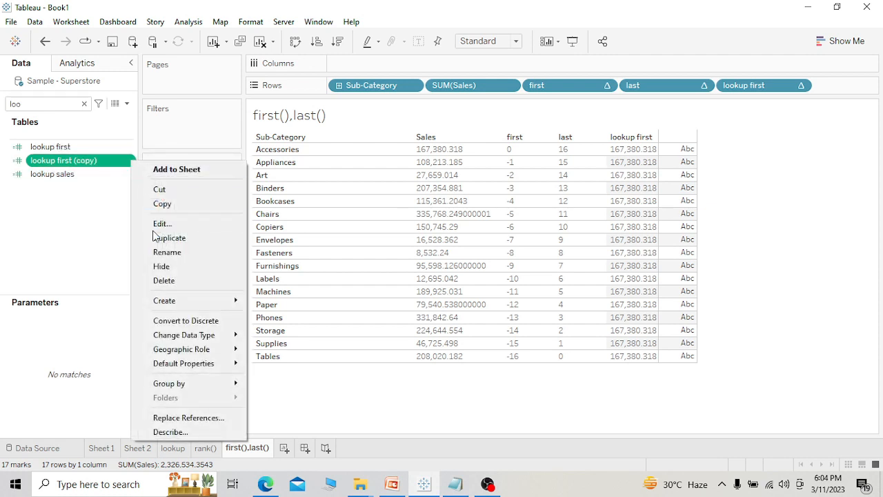
{"action": "left_click", "coordinate": [162, 224]}
{"action": "left_click", "coordinate": [172, 148]}
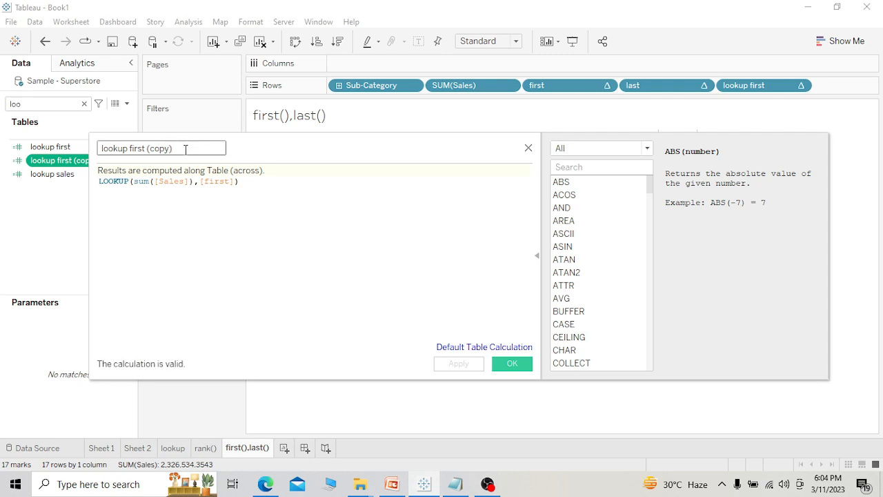
{"action": "left_click_drag", "start_coordinate": [186, 148], "coordinate": [131, 149]}
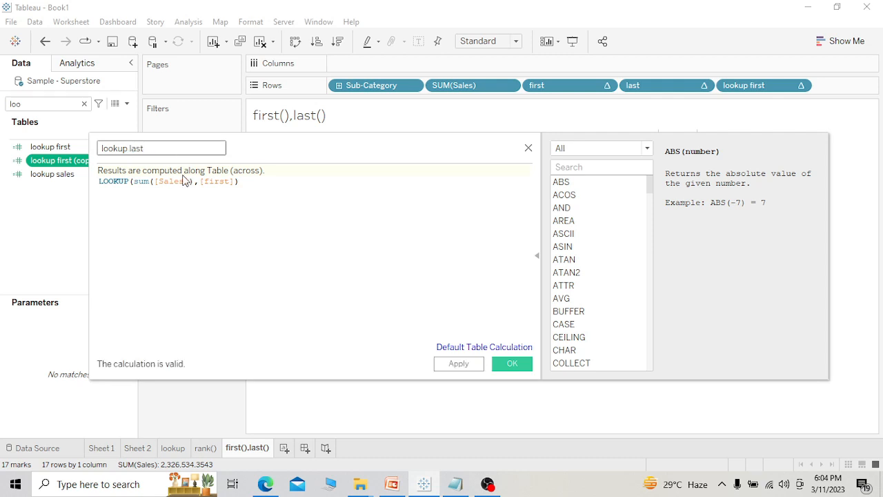
- Replace the [first] offset in the "lookup last" LOOKUP formula with the [last] field
{"action": "left_click_drag", "start_coordinate": [234, 181], "coordinate": [200, 180]}
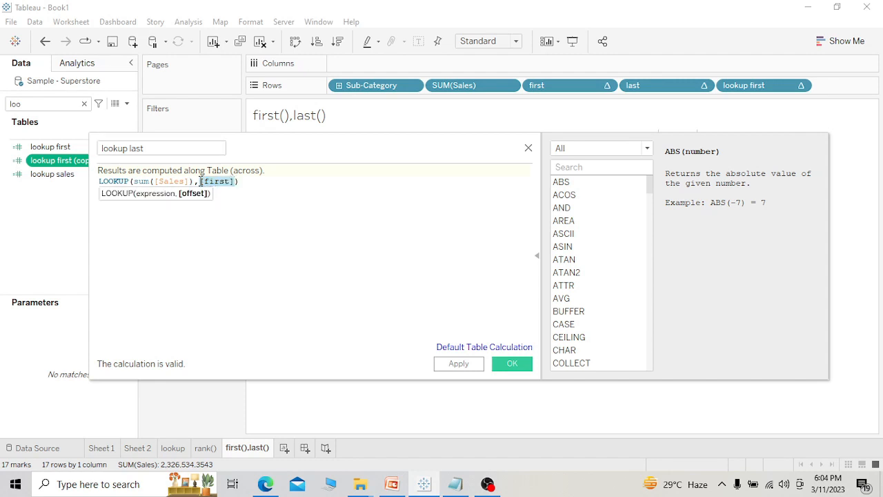
{"action": "key", "text": "BackSpace"}
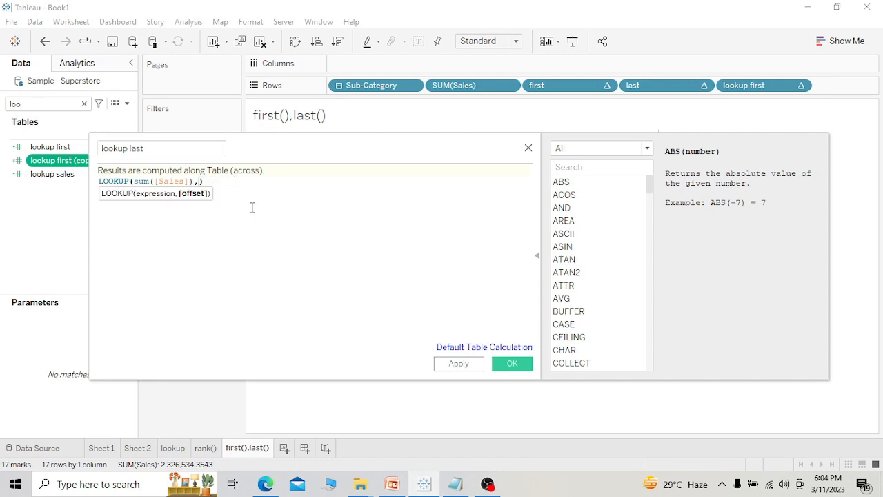
{"action": "type", "text": "last"}
{"action": "key", "text": "Return"}
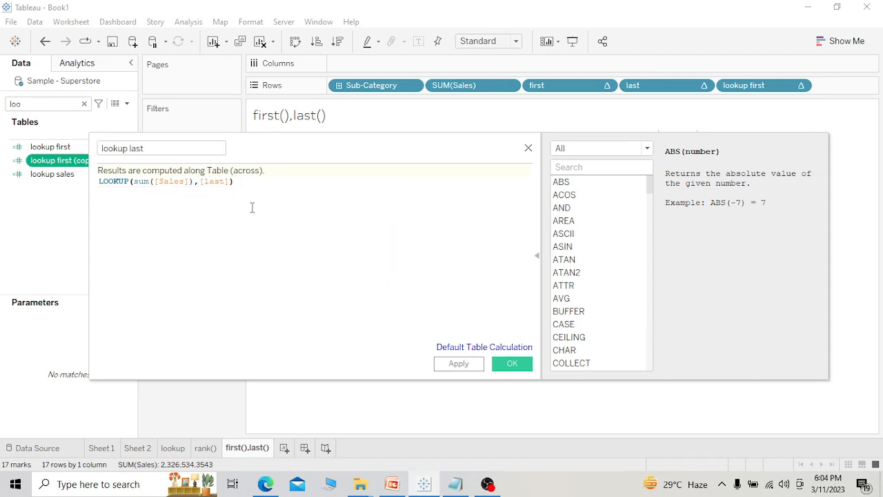
- Clear and re-enter the last offset in the LOOKUP formula and save the "lookup last" calculation
{"action": "key", "text": "Left"}
{"action": "key", "text": "BackSpace"}
{"action": "key", "text": "BackSpace"}
{"action": "key", "text": "BackSpace"}
{"action": "key", "text": "BackSpace"}
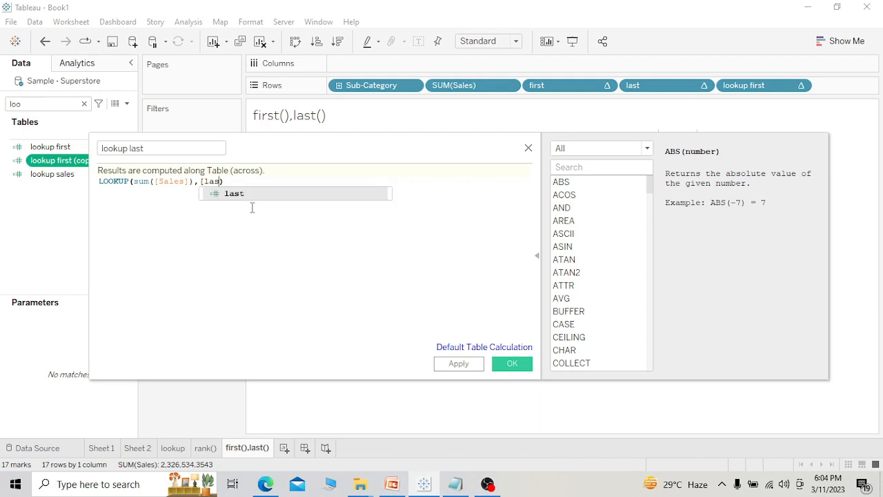
{"action": "key", "text": "BackSpace"}
{"action": "key", "text": "BackSpace"}
{"action": "type", "text": "las"}
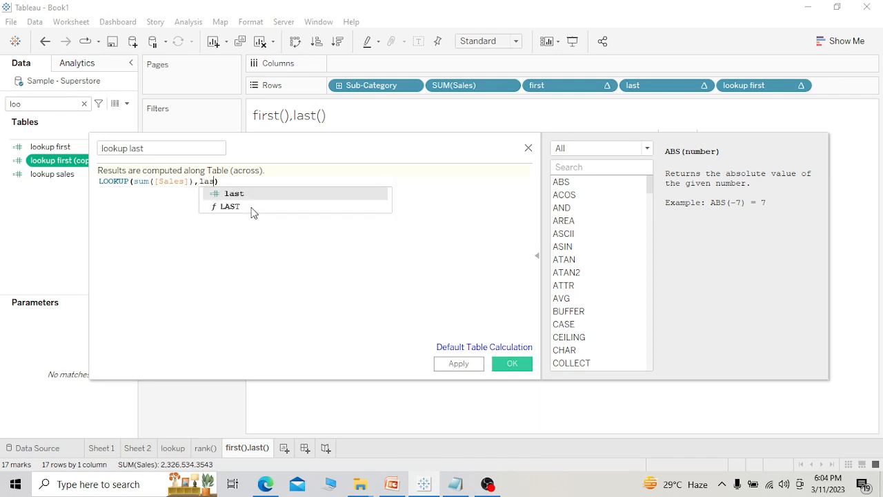
{"action": "left_click", "coordinate": [252, 207]}
{"action": "key", "text": "BackSpace"}
{"action": "key", "text": "BackSpace"}
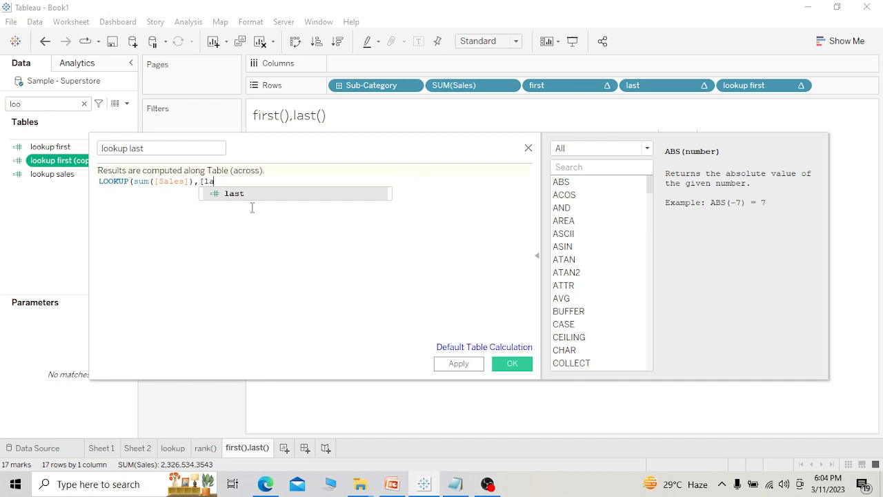
{"action": "key", "text": "BackSpace"}
{"action": "key", "text": "BackSpace"}
{"action": "key", "text": "BackSpace"}
{"action": "type", "text": "las"}
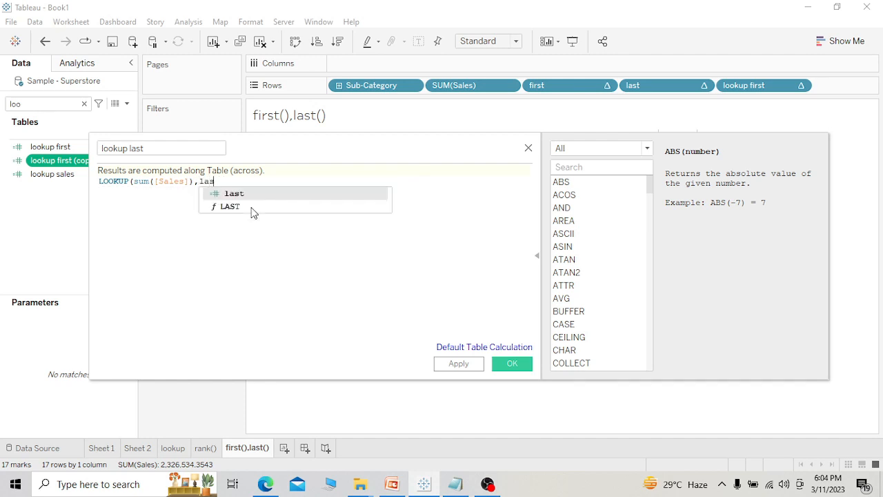
{"action": "left_click", "coordinate": [252, 207]}
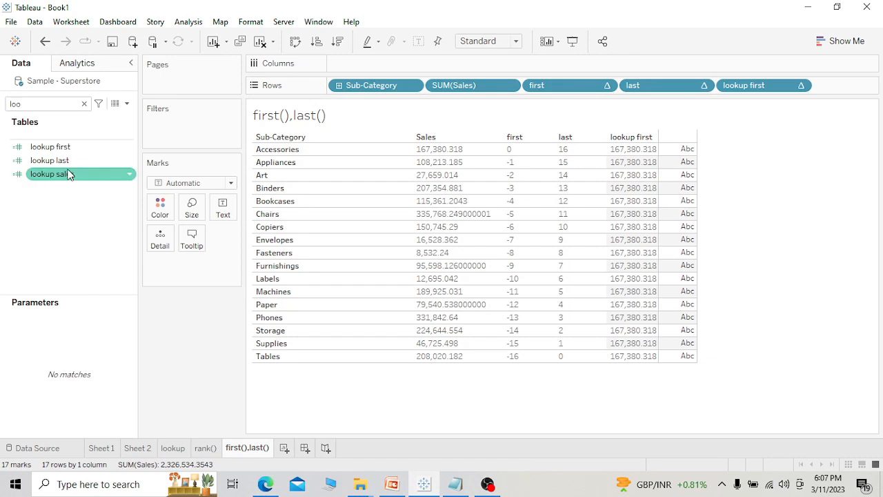
- Add "lookup last" to Rows after "lookup first" and make it discrete
{"action": "left_click_drag", "start_coordinate": [74, 160], "coordinate": [855, 88]}
{"action": "left_click", "coordinate": [854, 86]}
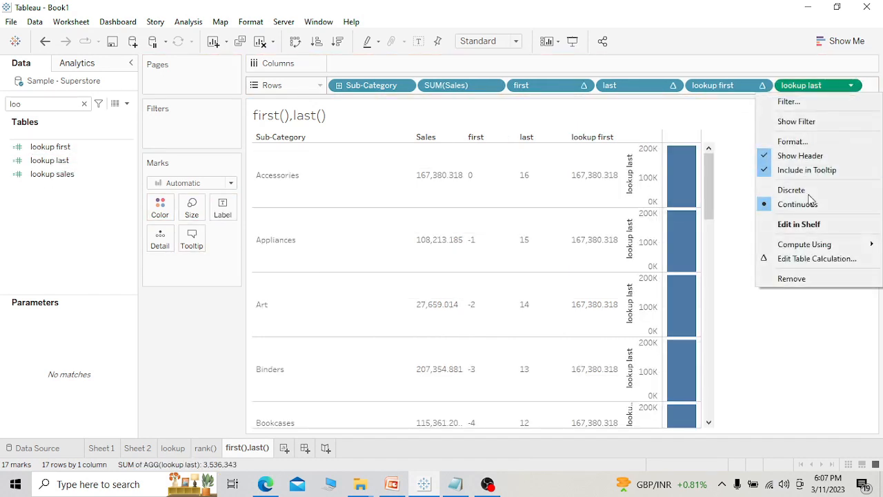
{"action": "left_click", "coordinate": [798, 190]}
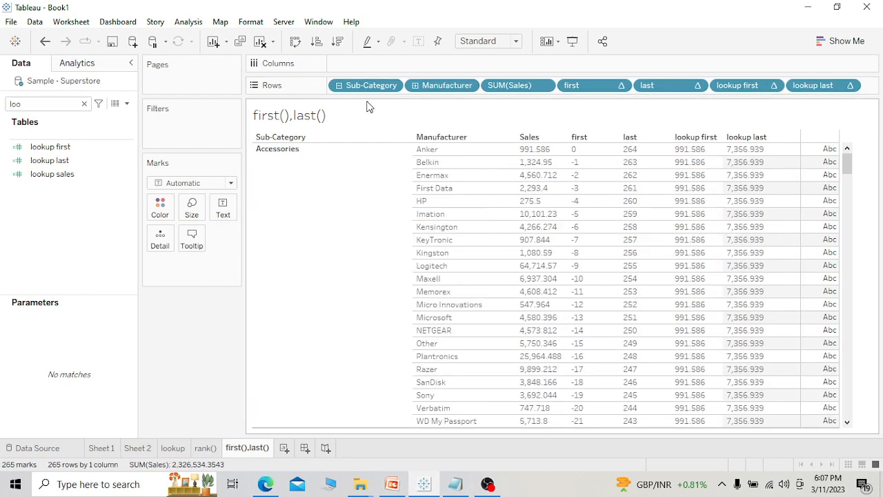
- Remove Sub-Category from Rows and look over the table by Manufacturer
{"action": "left_click_drag", "start_coordinate": [371, 84], "coordinate": [157, 364]}
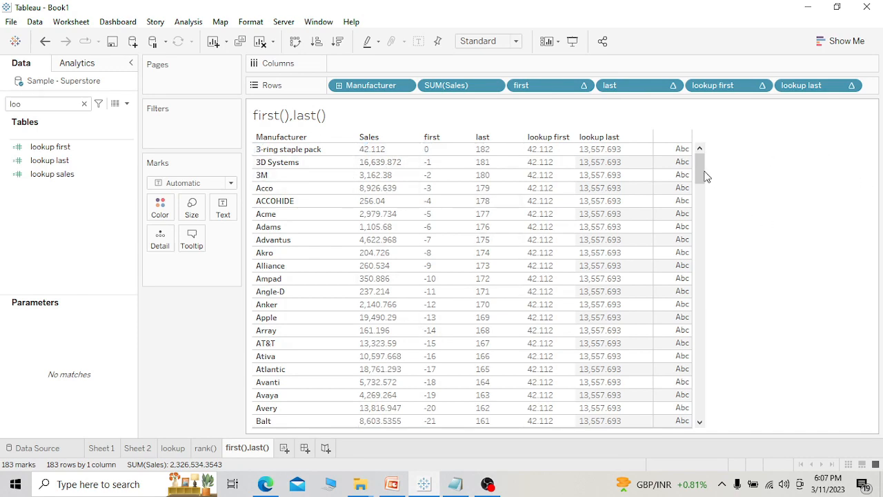
{"action": "mouse_move", "coordinate": [704, 171]}
{"action": "left_mouse_down"}
{"action": "mouse_move", "coordinate": [700, 429]}
{"action": "mouse_move", "coordinate": [712, 158]}
{"action": "left_mouse_up"}
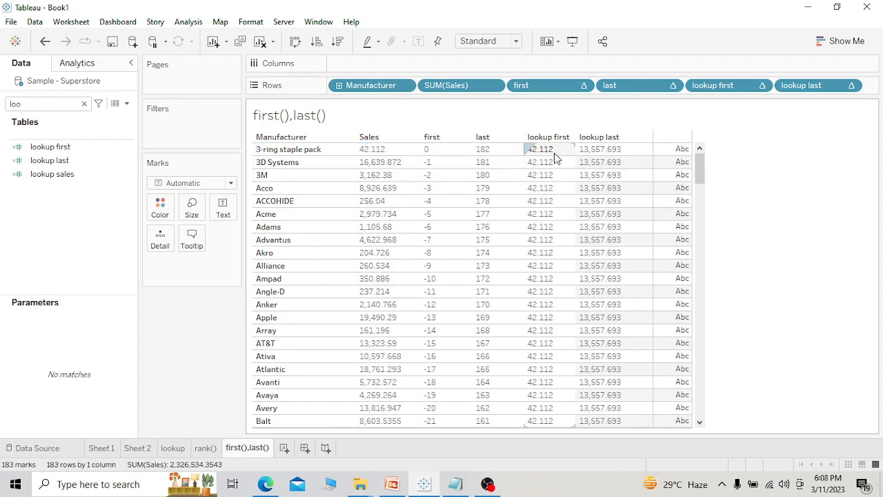
- Edit "lookup first" to subtract total sales, making it LOOKUP(sum([Sales]),[first])-SUM([Sales]), and save it
{"action": "left_click", "coordinate": [128, 147]}
{"action": "left_click", "coordinate": [159, 208]}
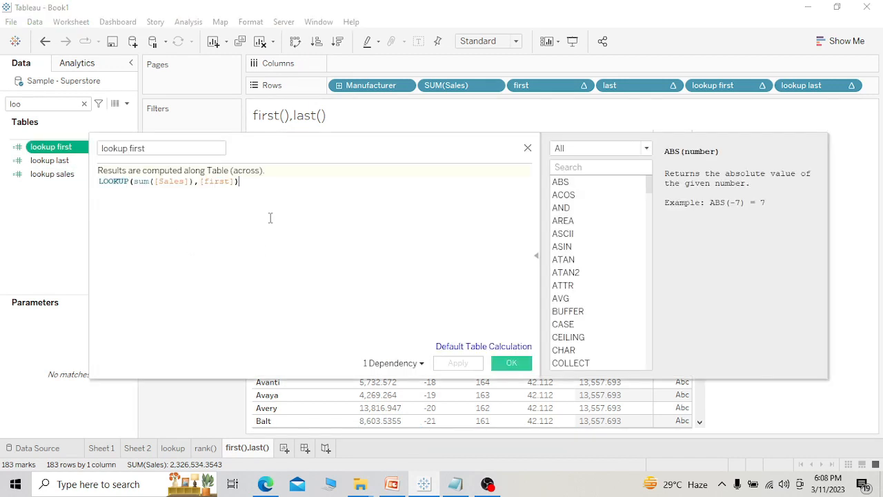
{"action": "type", "text": "-sum"}
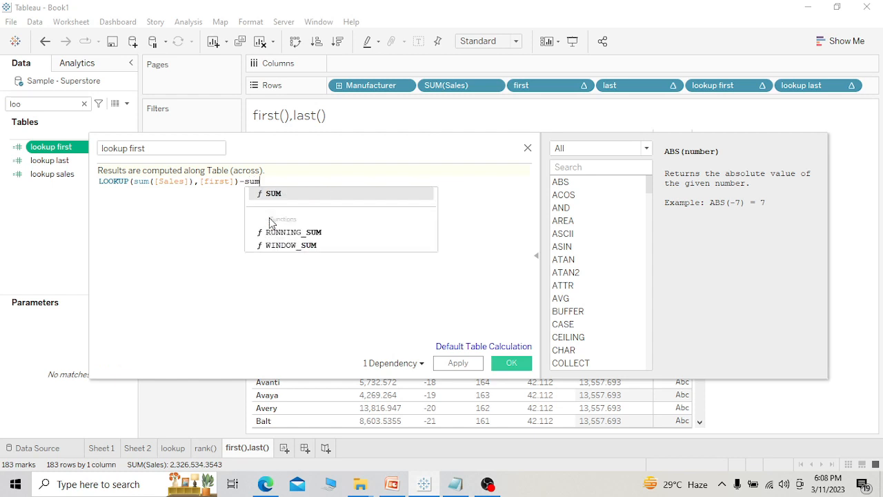
{"action": "key", "text": "Return"}
{"action": "type", "text": "sal"}
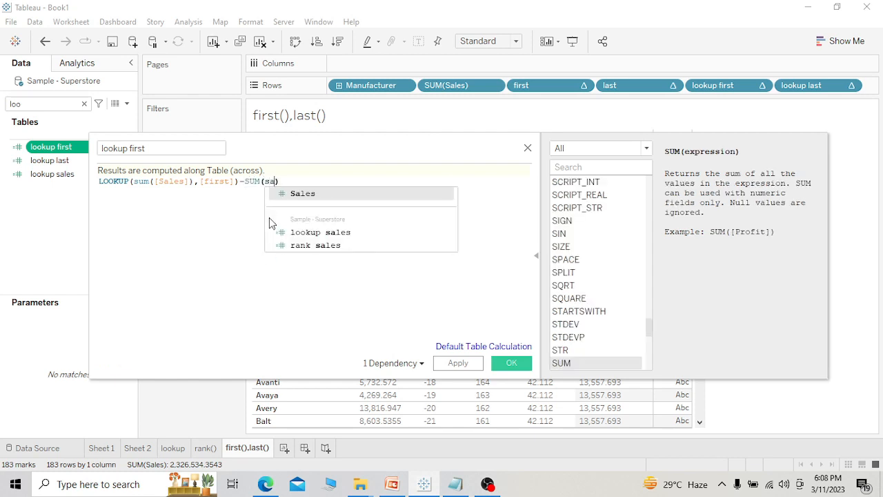
{"action": "key", "text": "Return"}
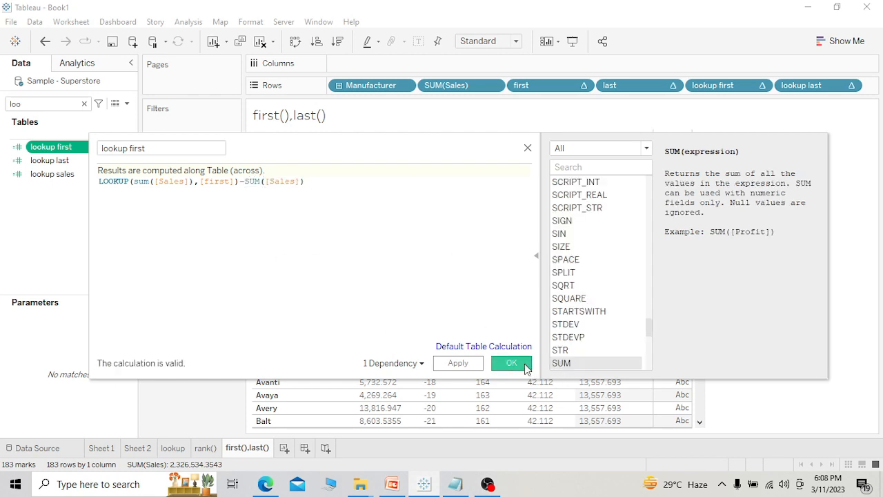
{"action": "left_click", "coordinate": [514, 362]}
{"action": "left_click", "coordinate": [104, 165]}
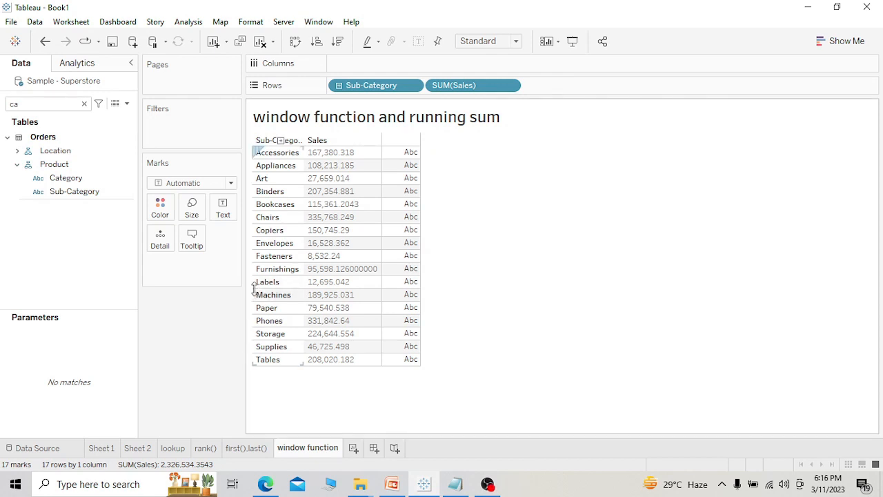
- Search the fields for "sa" and show Sales as text in the window function sheet's table
{"action": "left_click", "coordinate": [84, 104]}
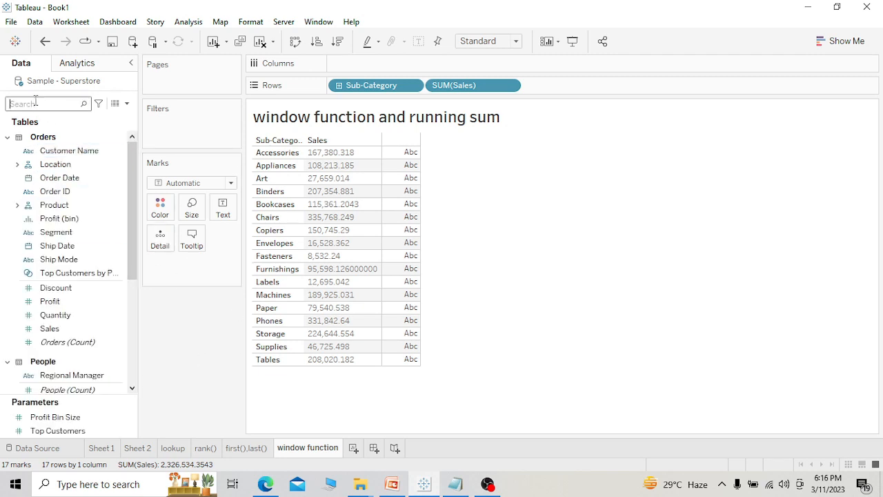
{"action": "type", "text": "sa"}
{"action": "left_click_drag", "start_coordinate": [72, 163], "coordinate": [222, 208]}
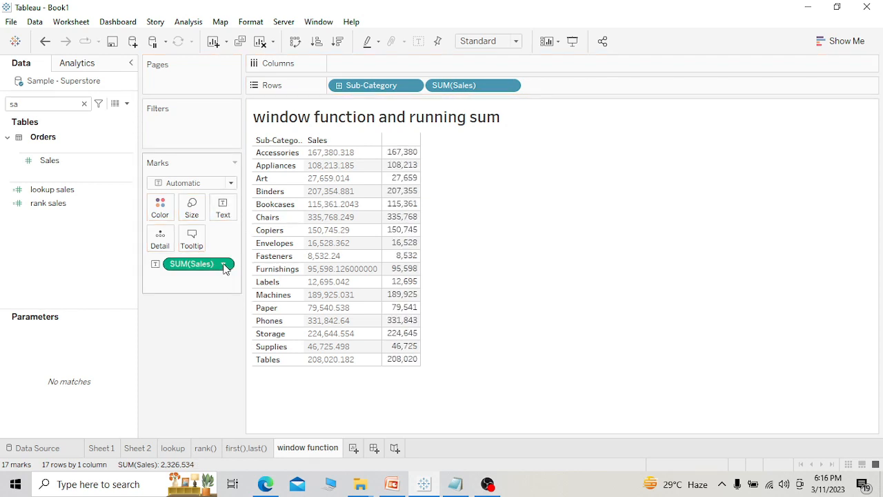
- Apply the Running Total quick table calculation to the SUM(Sales) text mark
{"action": "left_click", "coordinate": [224, 265]}
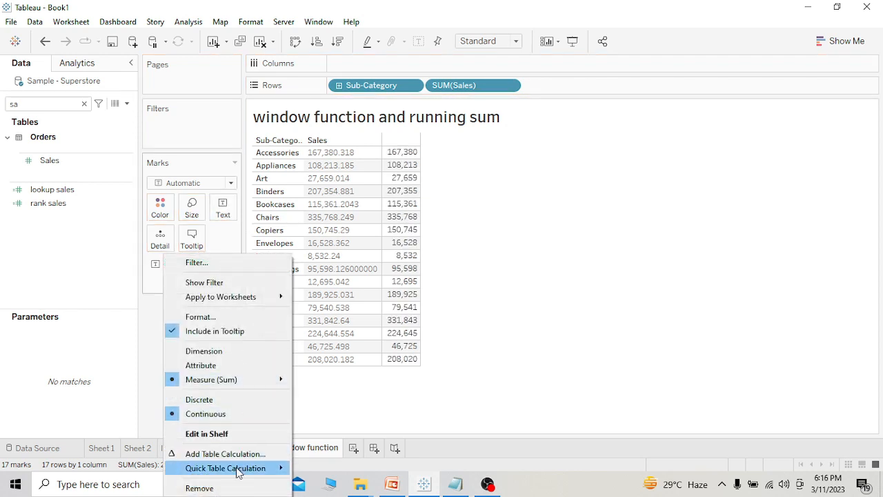
{"action": "mouse_move", "coordinate": [238, 471]}
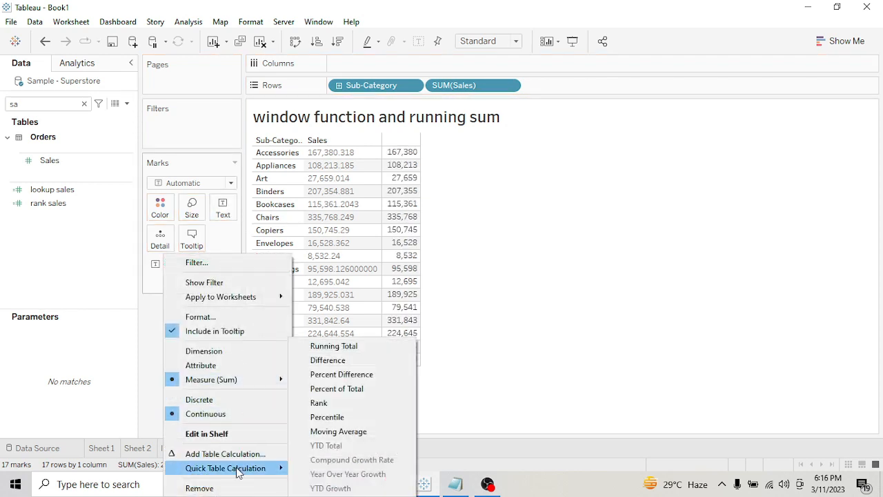
{"action": "left_click", "coordinate": [350, 347]}
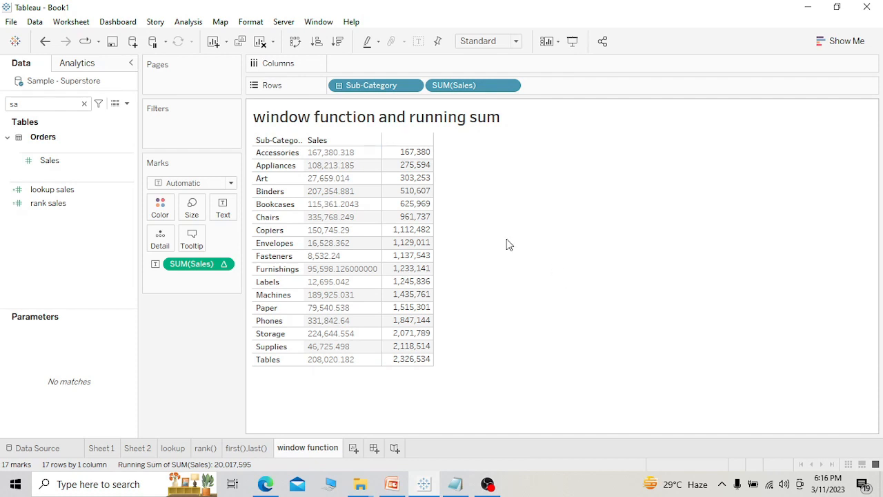
{"action": "left_click", "coordinate": [317, 140]}
{"action": "mouse_move", "coordinate": [409, 173]}
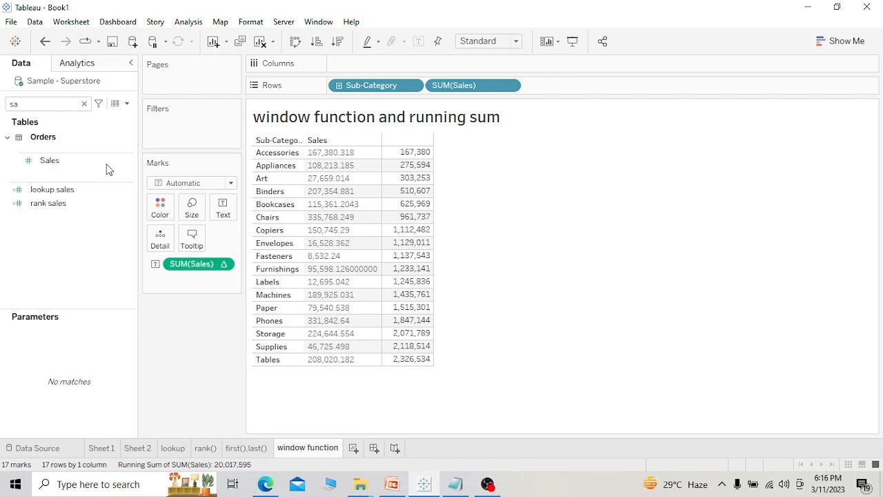
- Clear the field search and save the running total of SUM(Sales) as a calculated field with its default name
{"action": "left_click", "coordinate": [84, 105]}
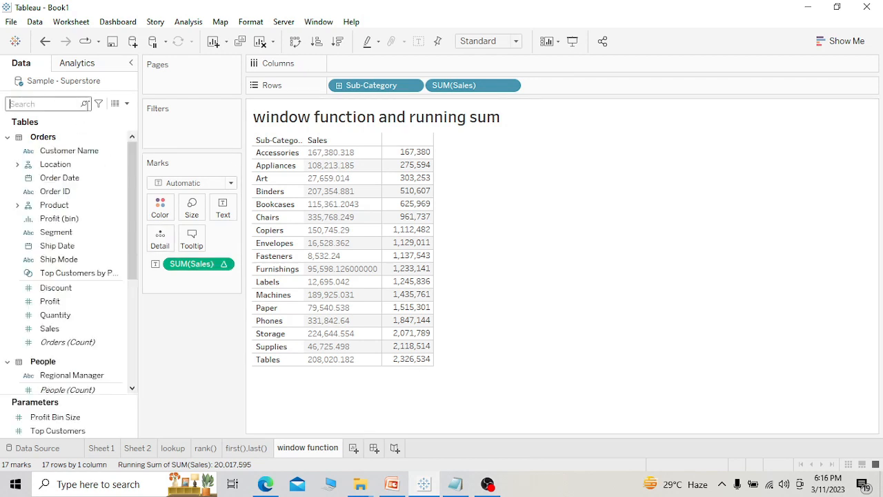
{"action": "left_click", "coordinate": [126, 104]}
{"action": "left_click", "coordinate": [150, 157]}
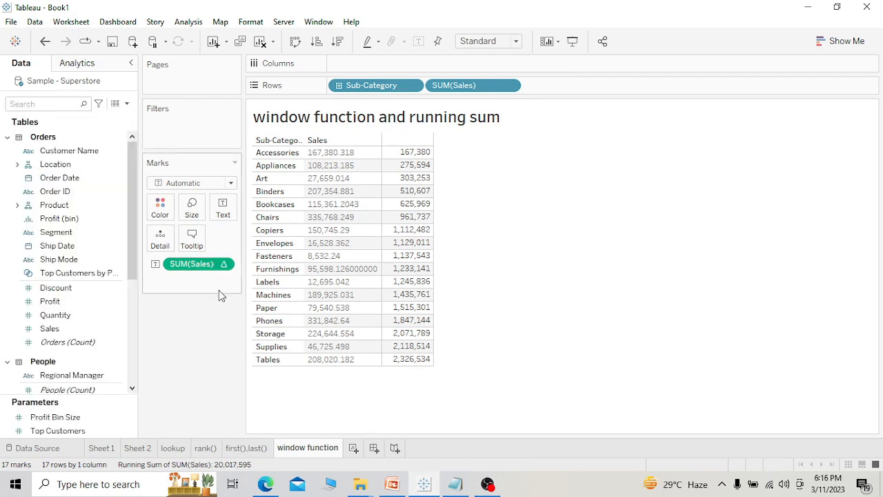
{"action": "left_click_drag", "start_coordinate": [216, 267], "coordinate": [95, 291]}
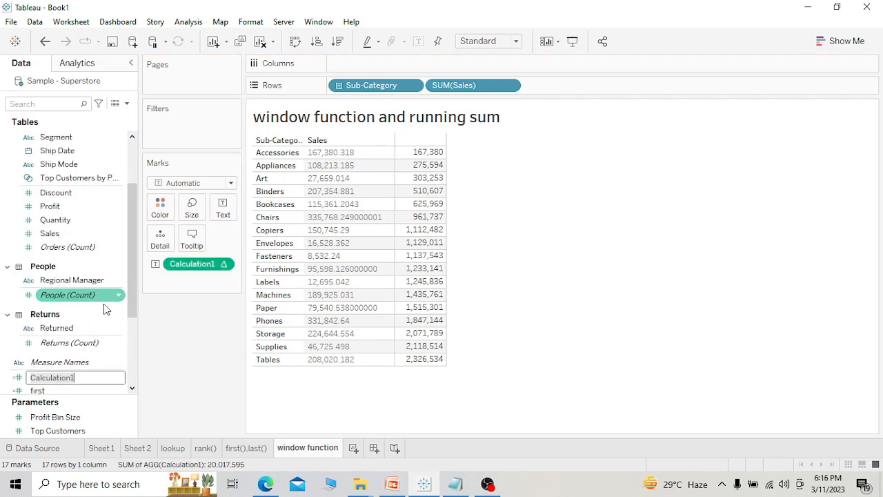
{"action": "key", "text": "Return"}
- Open Calculation1 to examine which function its running total formula uses, and close the editor without changes
{"action": "left_click", "coordinate": [118, 376]}
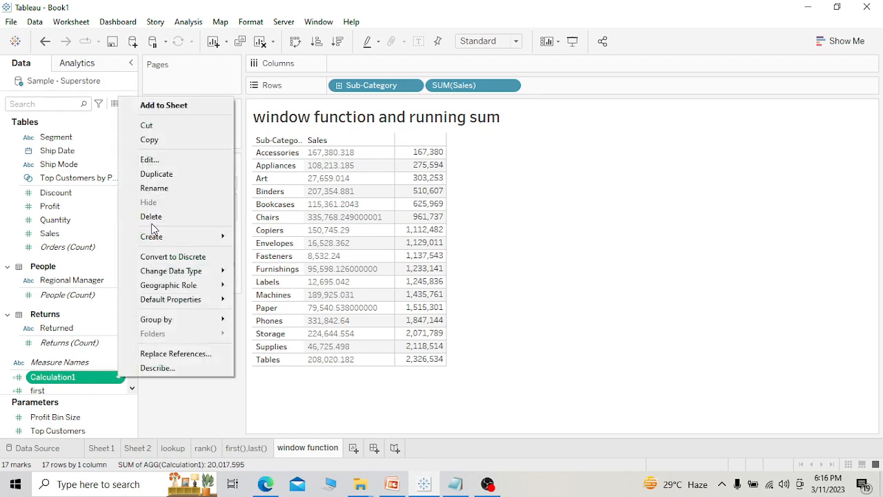
{"action": "left_click", "coordinate": [155, 157]}
{"action": "left_click", "coordinate": [172, 150]}
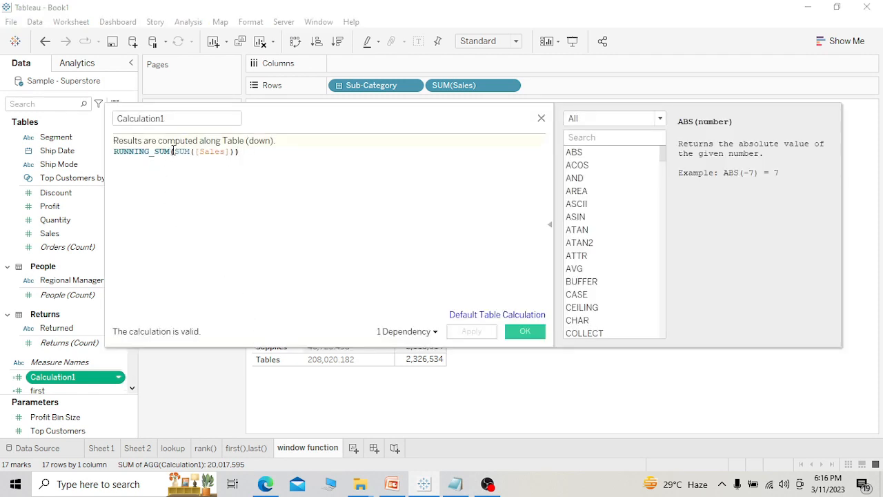
{"action": "left_click_drag", "start_coordinate": [165, 150], "coordinate": [106, 147]}
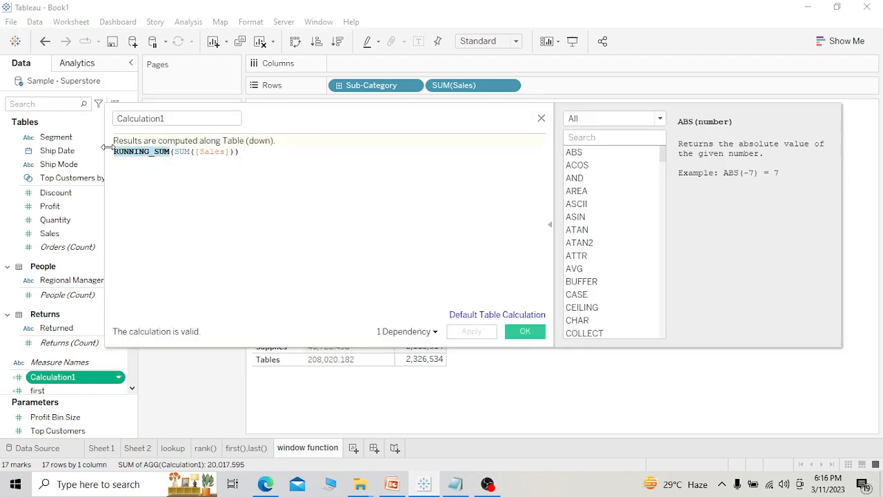
{"action": "left_click", "coordinate": [161, 173]}
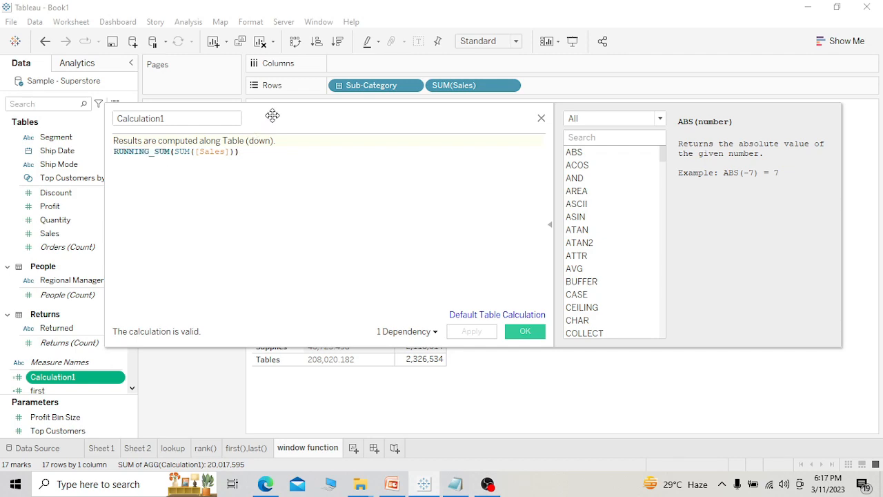
{"action": "left_click_drag", "start_coordinate": [271, 114], "coordinate": [321, 155]}
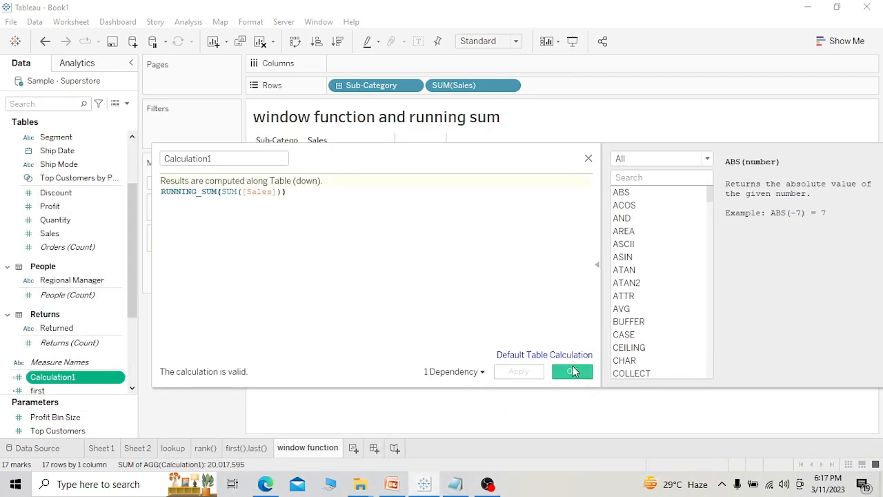
{"action": "left_click", "coordinate": [573, 373]}
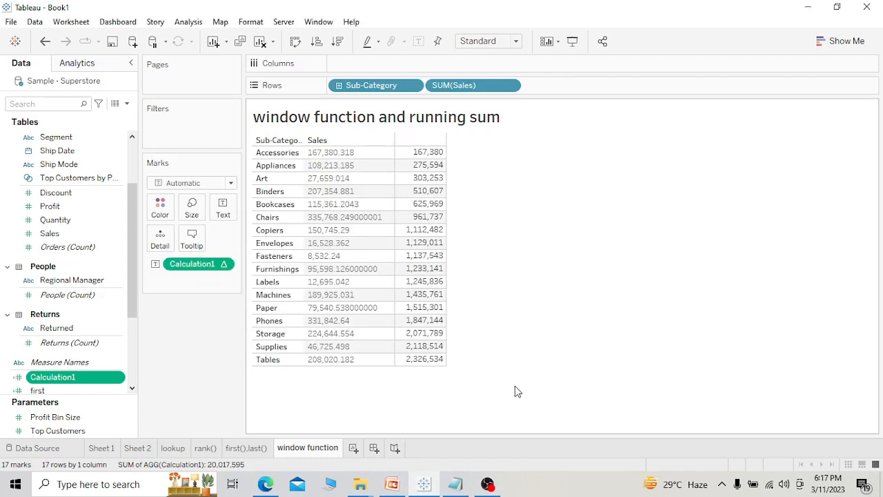
- Start a new calculated field named windowsum and insert the WINDOW_SUM function into its formula
{"action": "left_click", "coordinate": [126, 104]}
{"action": "left_click", "coordinate": [98, 119]}
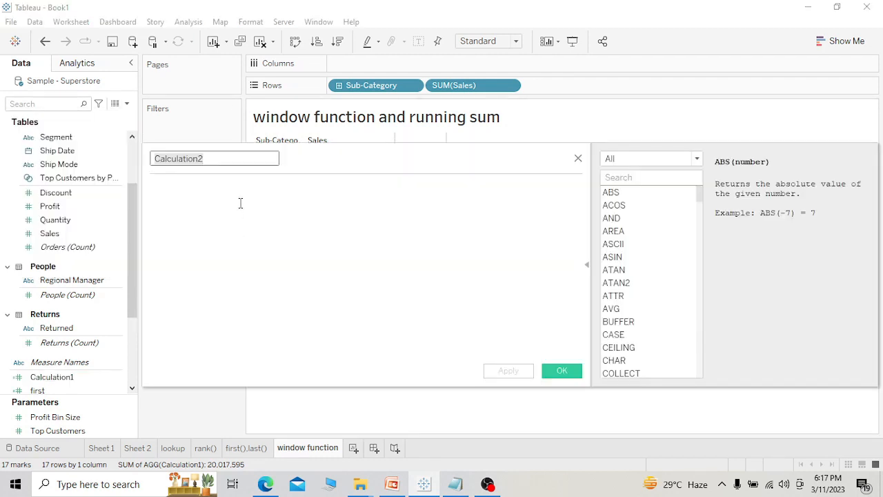
{"action": "type", "text": "windowsum"}
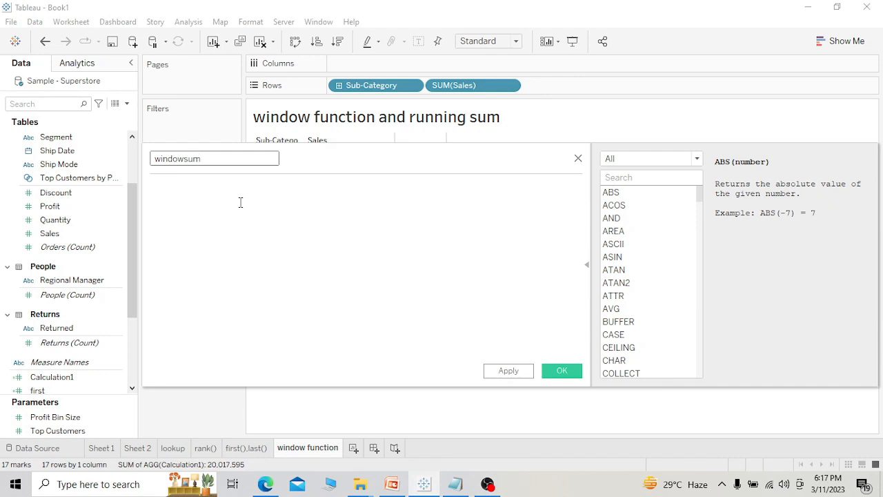
{"action": "left_click", "coordinate": [241, 203]}
{"action": "type", "text": "win"}
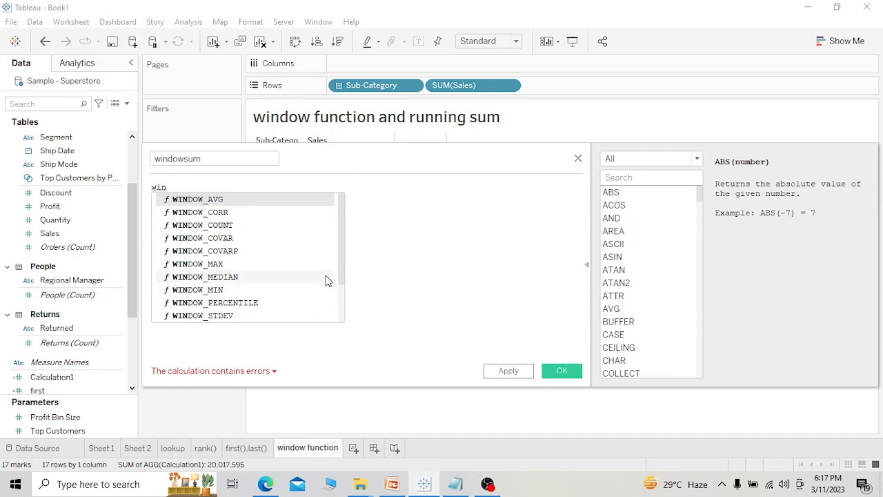
{"action": "scroll", "coordinate": [340, 265], "scroll_direction": "down", "scroll_amount": 2}
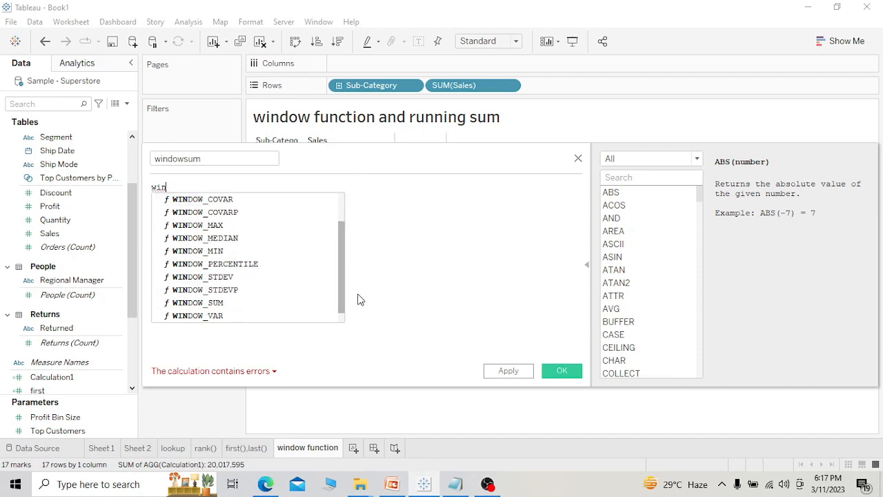
{"action": "left_click", "coordinate": [232, 303]}
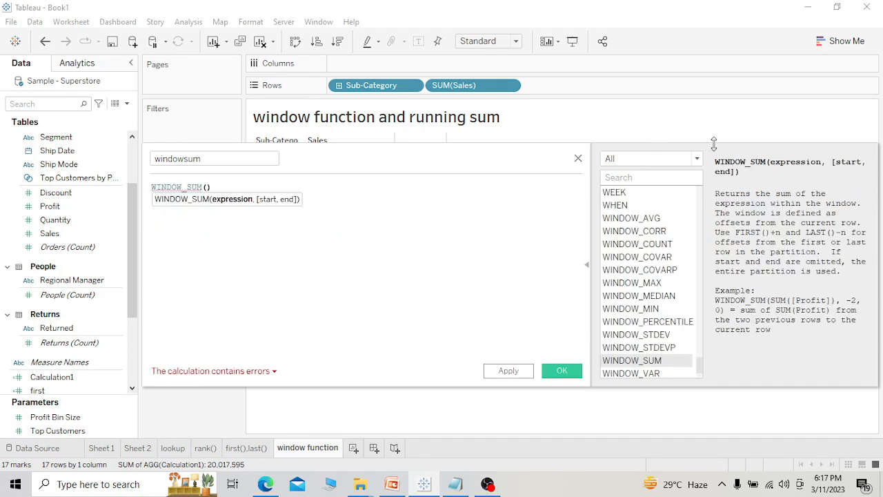
- Complete the windowsum formula as WINDOW_SUM(SUM([Sales])) and save the calculated field
{"action": "left_click_drag", "start_coordinate": [540, 154], "coordinate": [404, 152]}
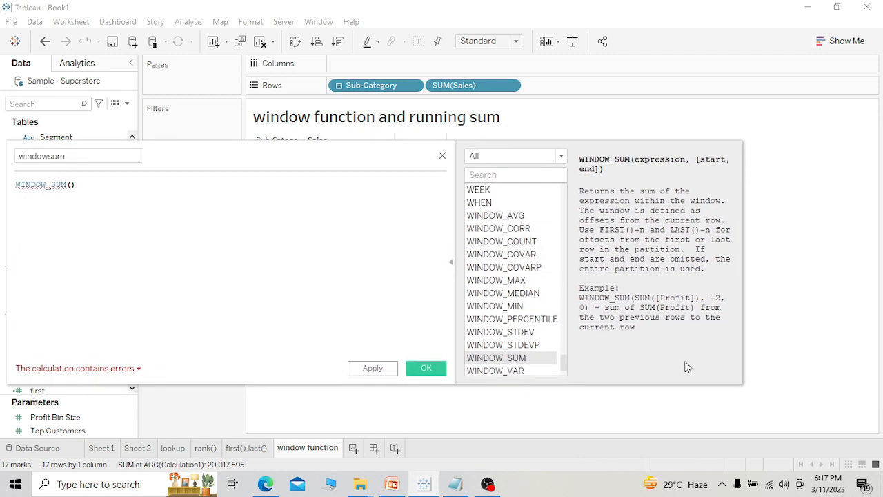
{"action": "left_click", "coordinate": [69, 184]}
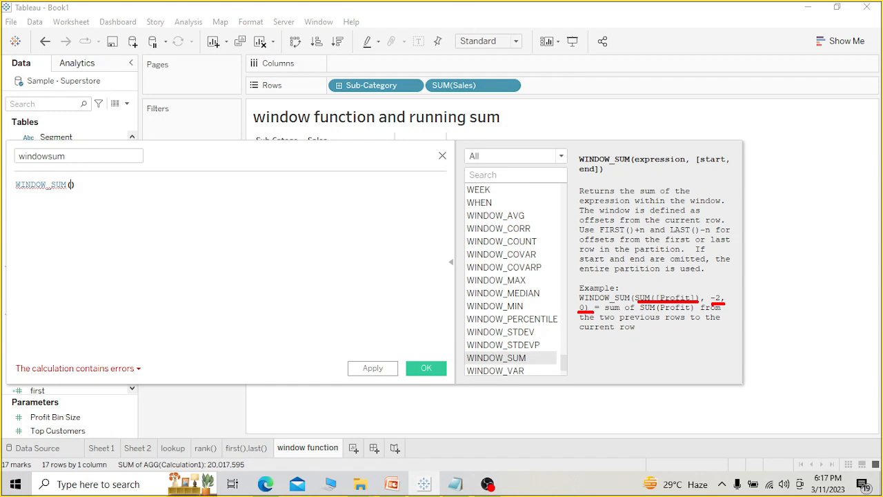
{"action": "left_click_drag", "start_coordinate": [333, 162], "coordinate": [492, 179]}
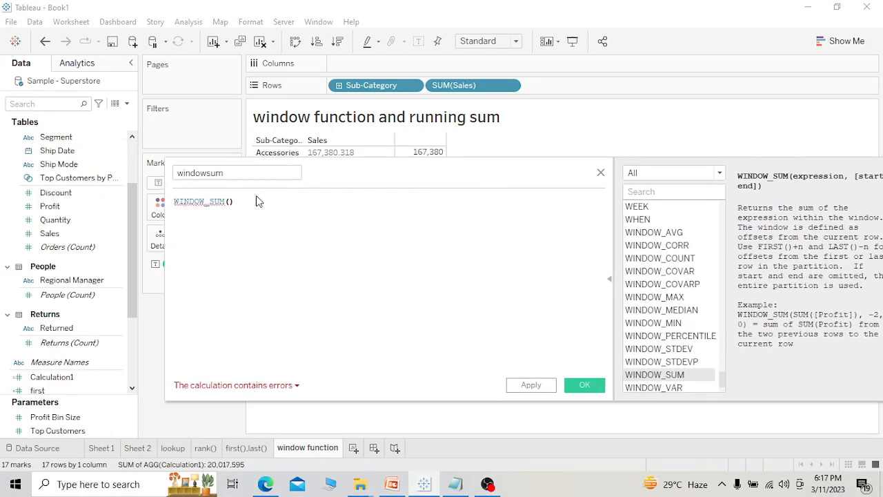
{"action": "type", "text": "sum"}
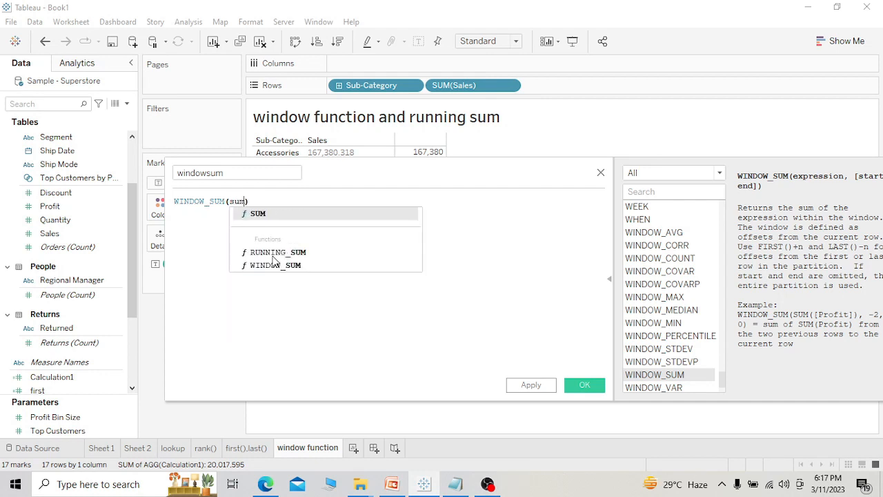
{"action": "key", "text": "Return"}
{"action": "type", "text": "sal"}
{"action": "key", "text": "Return"}
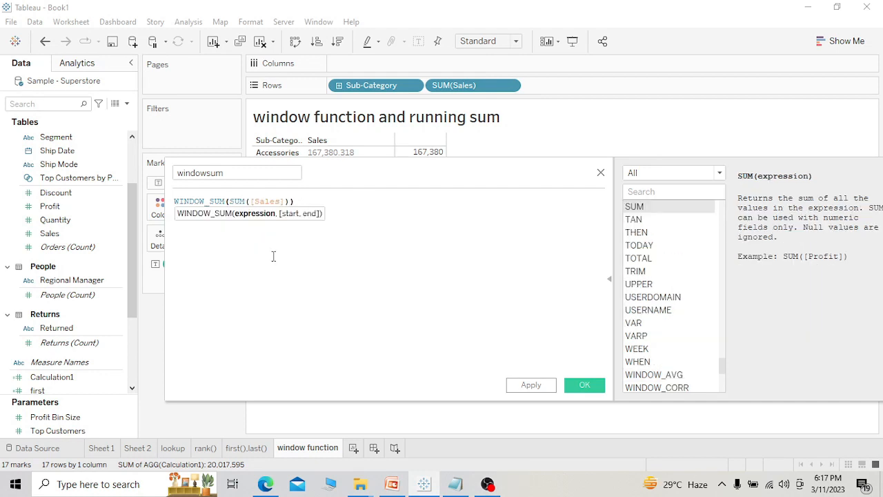
{"action": "left_click", "coordinate": [584, 385]}
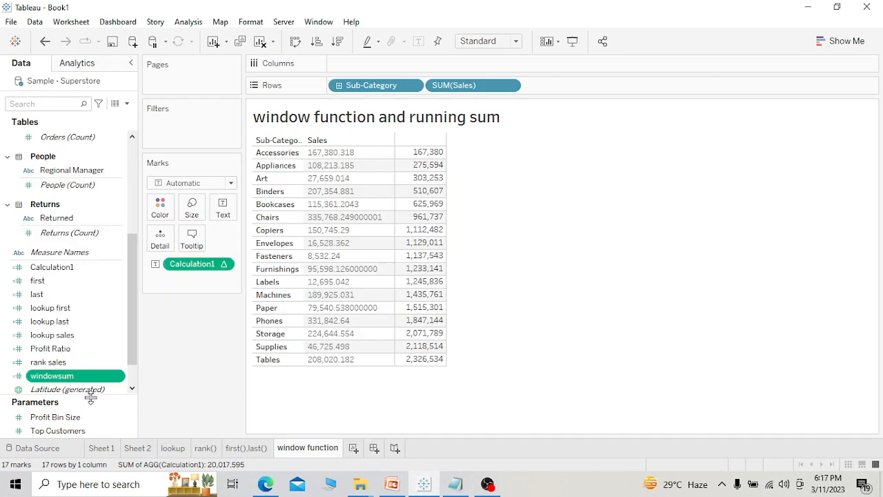
- Replace Calculation1 with windowsum as the table's text, and try removing Sub-Category from the rows before undoing that removal
{"action": "left_click_drag", "start_coordinate": [64, 382], "coordinate": [200, 266]}
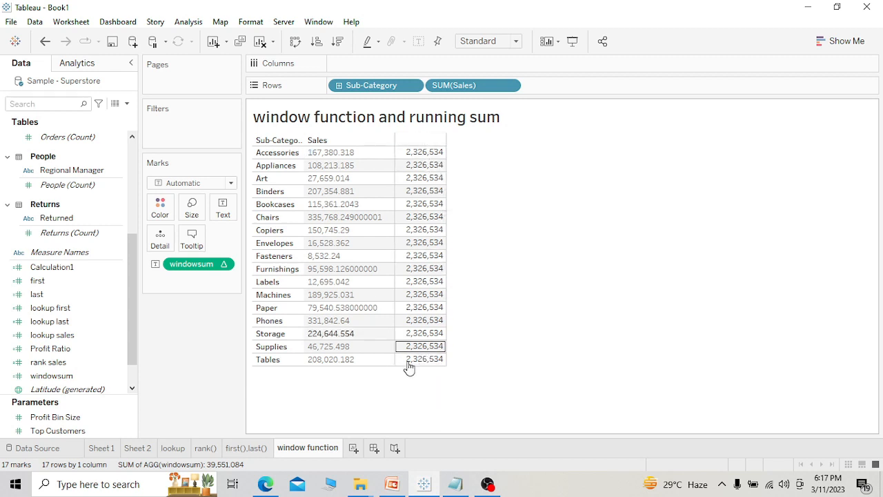
{"action": "left_click_drag", "start_coordinate": [371, 85], "coordinate": [205, 321]}
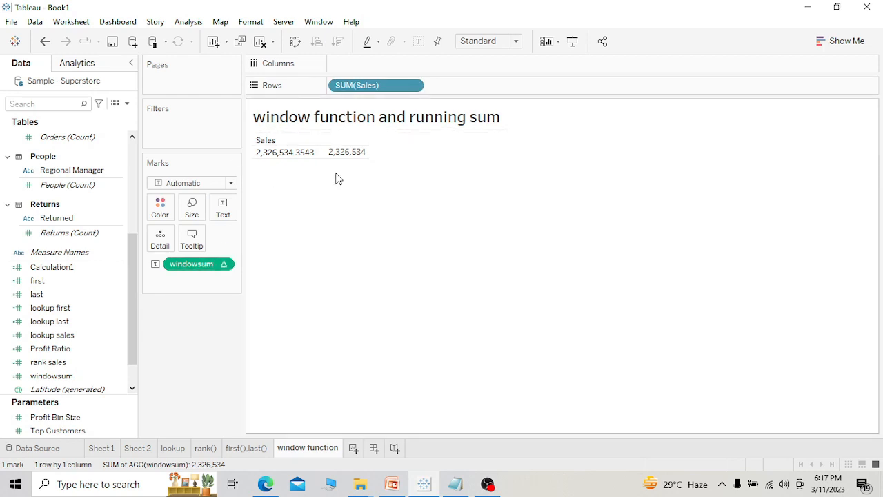
{"action": "key", "text": "ctrl+z"}
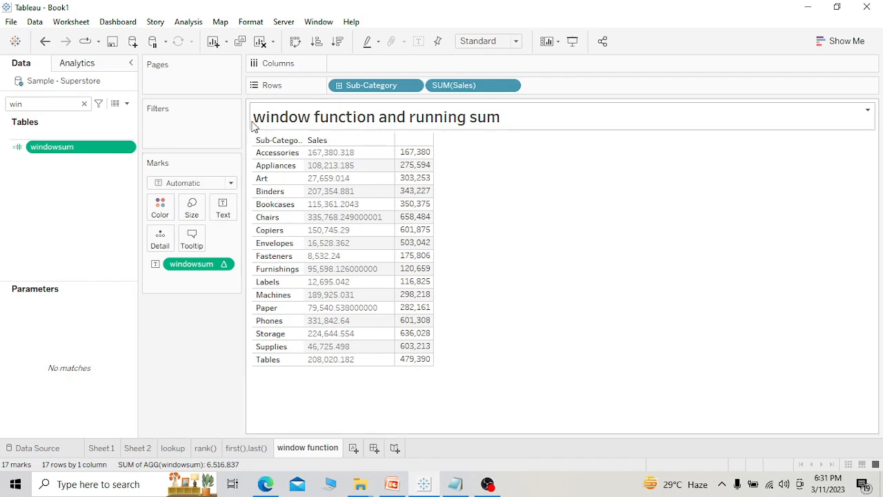
- Open the windowsum calculation to examine its start and end offsets, and close the editor without changes
{"action": "left_click", "coordinate": [131, 148]}
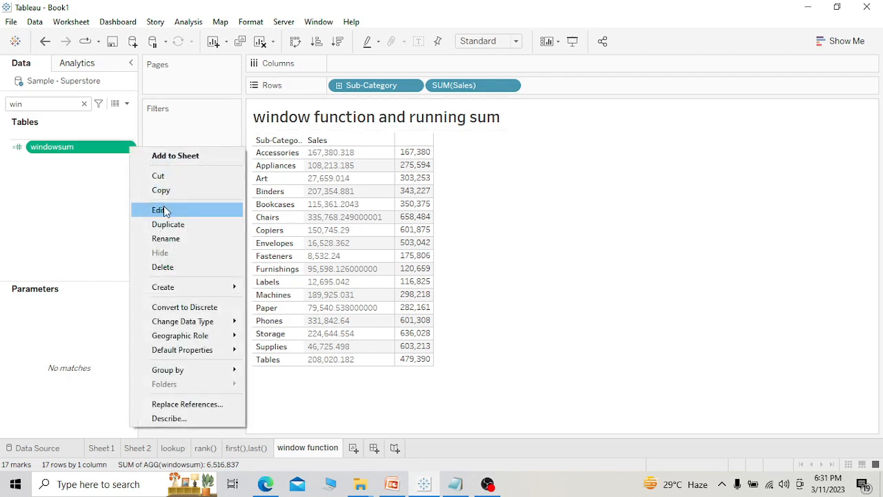
{"action": "left_click", "coordinate": [167, 209]}
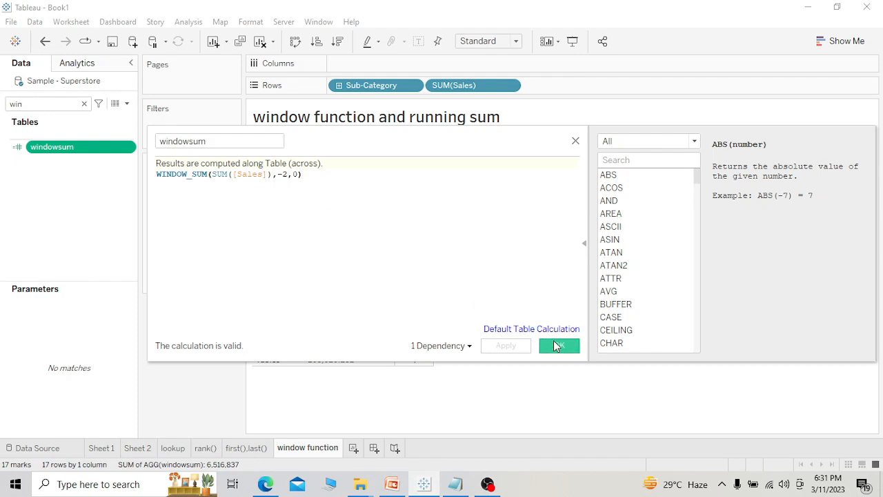
{"action": "left_click", "coordinate": [558, 345]}
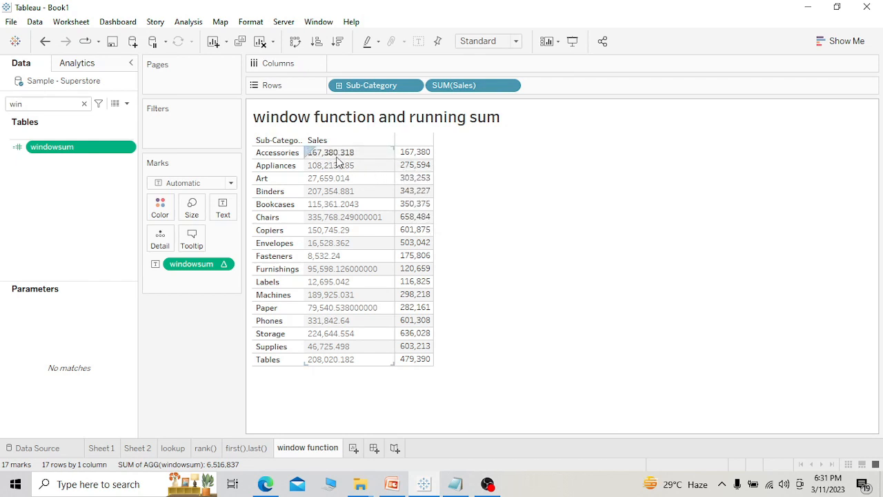
- Compare the windowsum values for Binders and Bookcases with the Sales of their own and the two preceding rows
{"action": "mouse_move", "coordinate": [406, 168]}
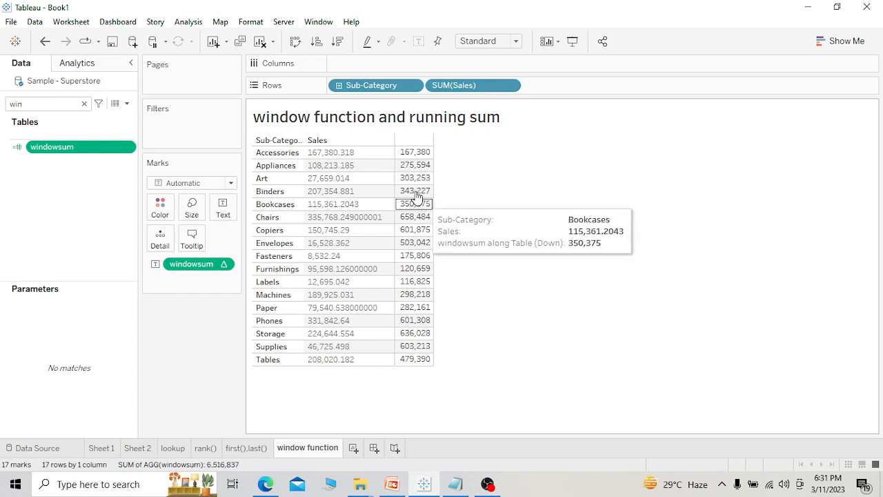
{"action": "left_click", "coordinate": [413, 195]}
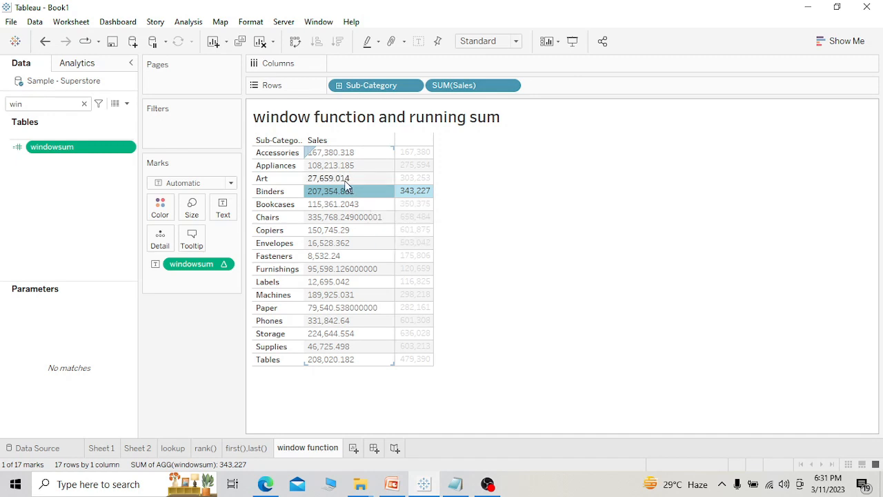
{"action": "left_click", "coordinate": [345, 179], "text": "ctrl"}
{"action": "left_click", "coordinate": [344, 167], "text": "ctrl"}
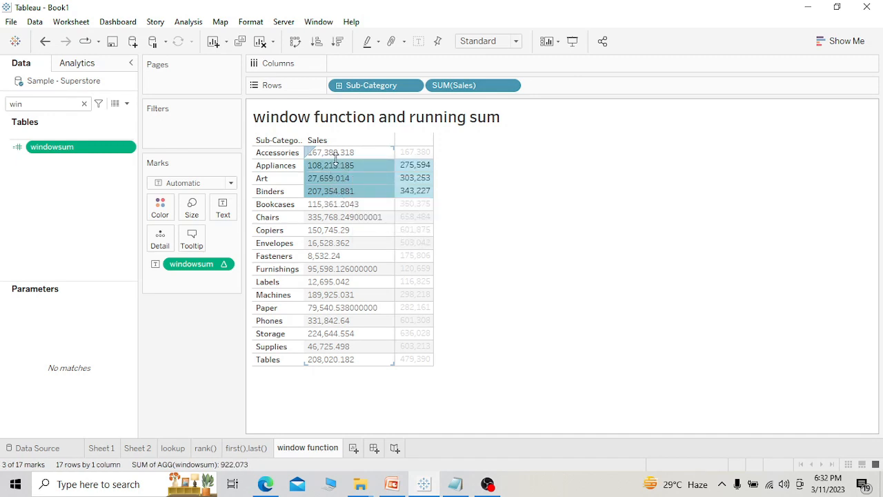
{"action": "left_click", "coordinate": [447, 259]}
{"action": "left_click", "coordinate": [414, 207]}
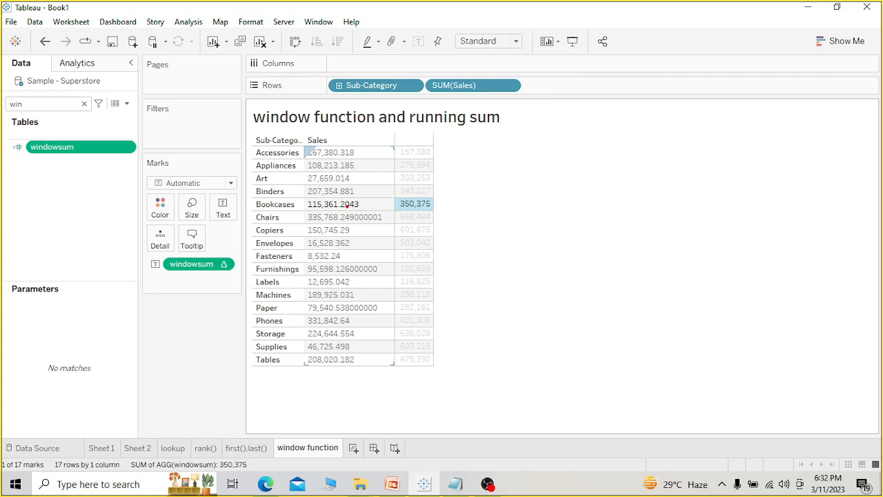
{"action": "left_click_drag", "start_coordinate": [309, 204], "coordinate": [357, 206]}
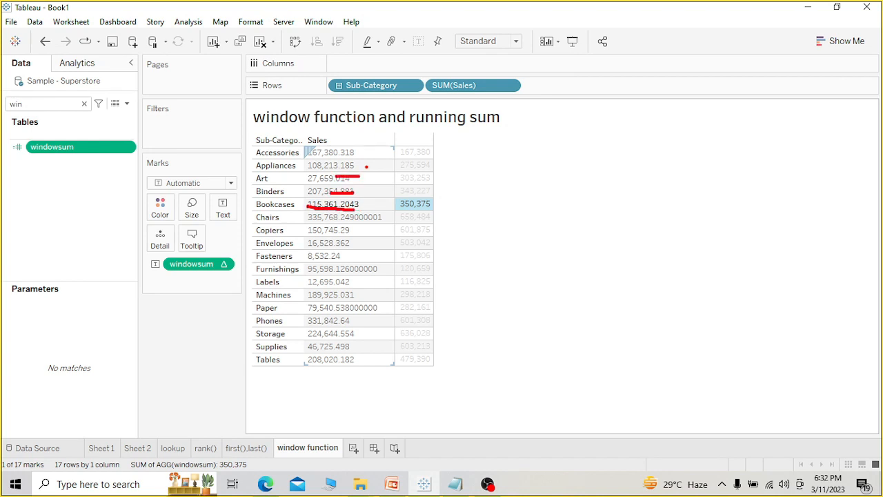
{"action": "key", "text": "Escape"}
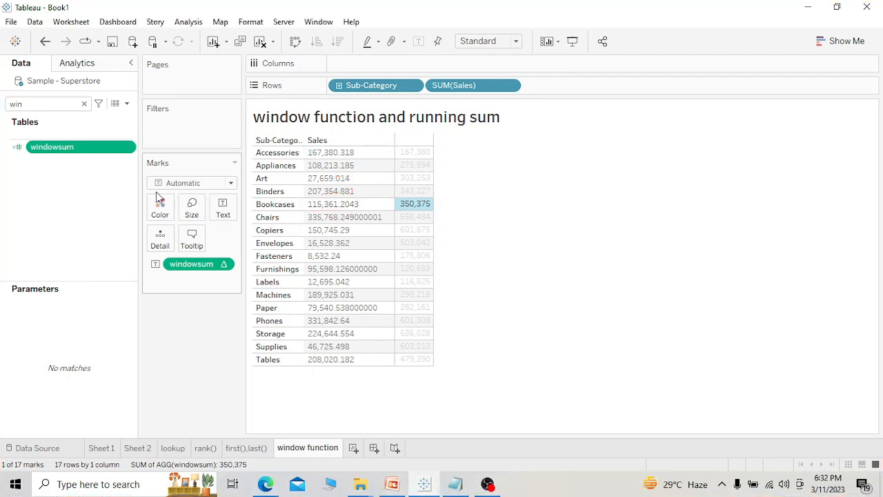
- Change the windowsum formula to WINDOW_avg(SUM([Sales]),-2,0) and save it
{"action": "right_click", "coordinate": [132, 159]}
{"action": "left_click", "coordinate": [173, 212]}
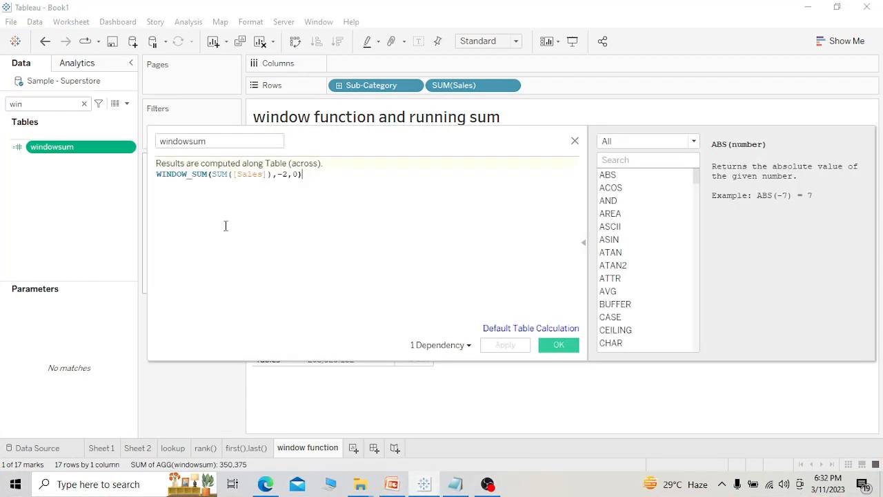
{"action": "left_click_drag", "start_coordinate": [207, 176], "coordinate": [196, 176]}
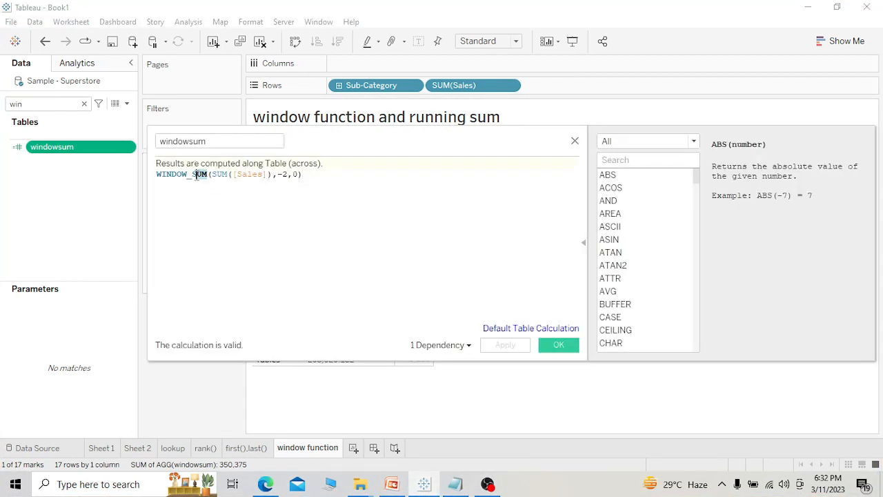
{"action": "type", "text": "avg"}
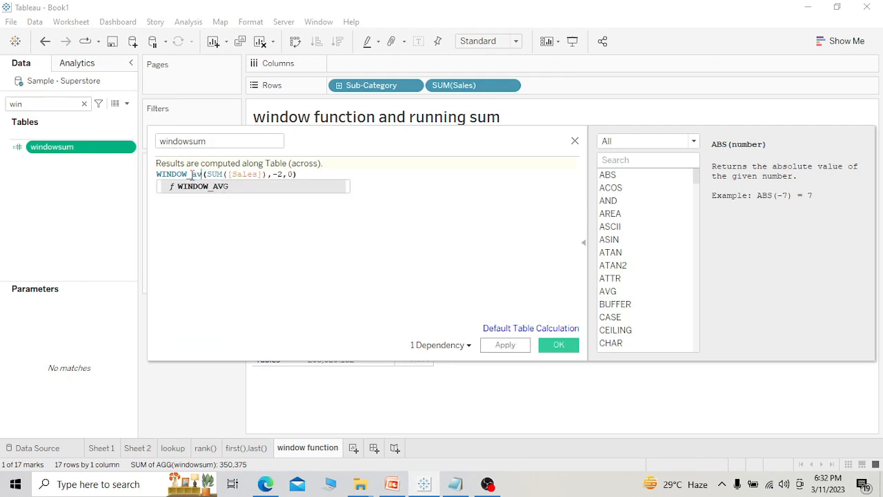
{"action": "left_click", "coordinate": [224, 194]}
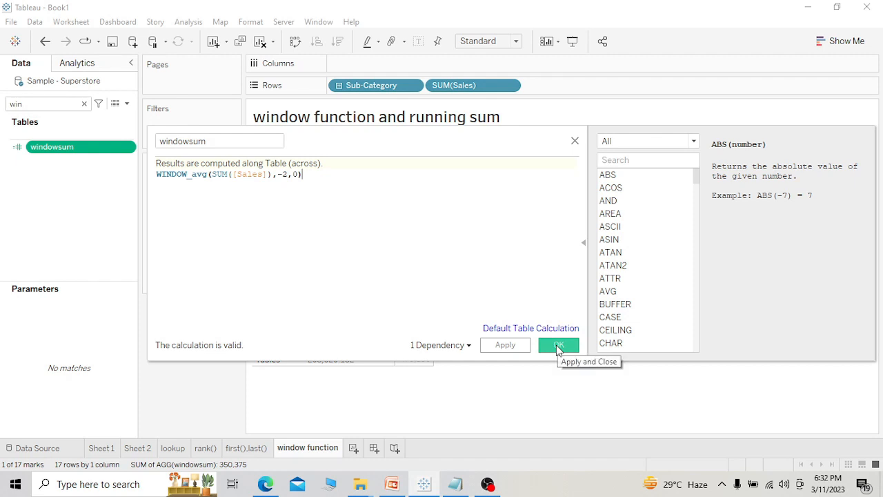
{"action": "left_click", "coordinate": [558, 345]}
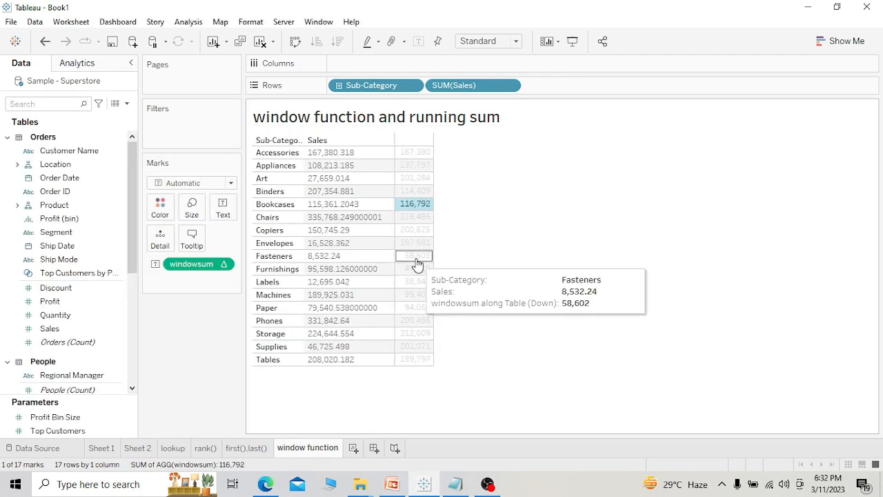
- Examine the window averages for Appliances, Art and Binders against the Sales of the rows within each window
{"action": "left_click", "coordinate": [415, 204]}
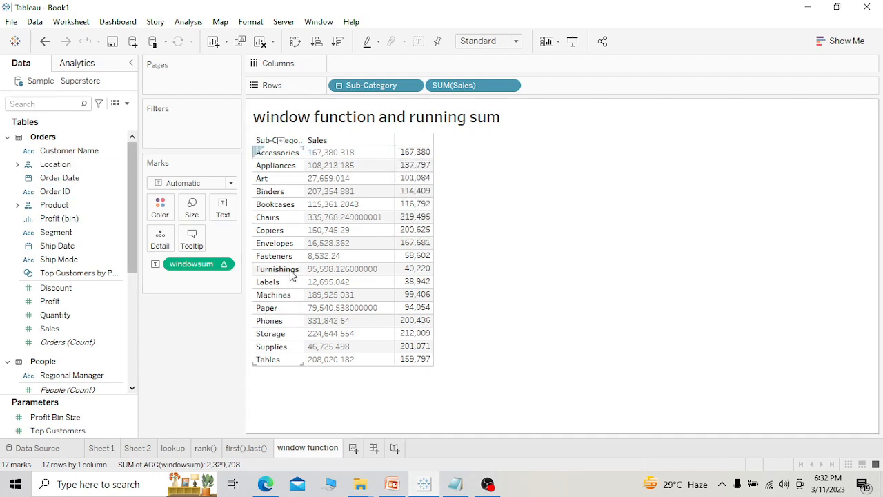
{"action": "left_click", "coordinate": [343, 170]}
{"action": "left_click", "coordinate": [341, 155], "text": "ctrl"}
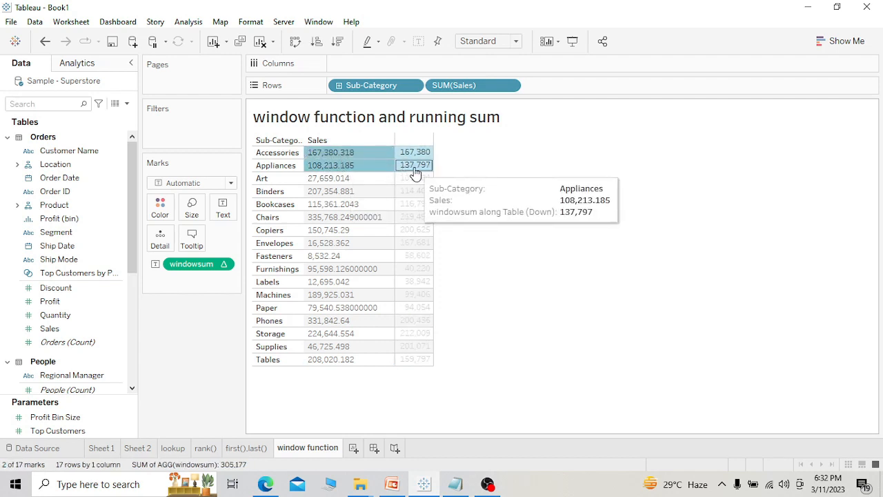
{"action": "left_click", "coordinate": [415, 167]}
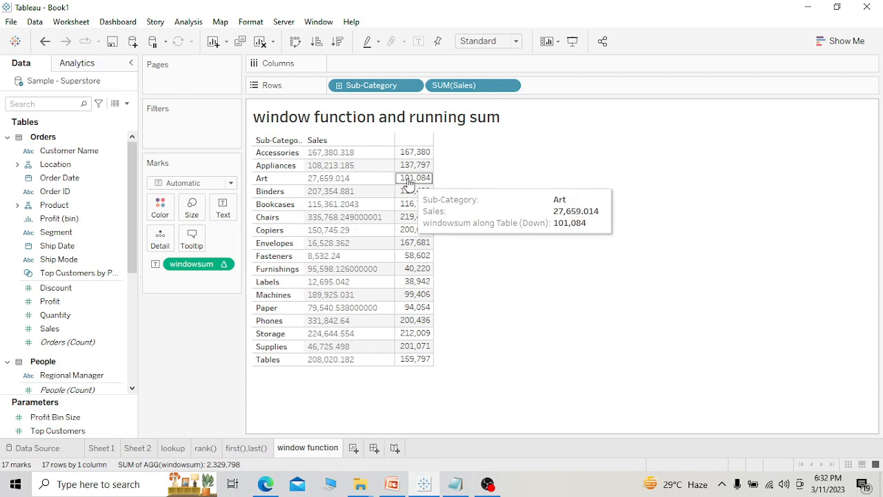
{"action": "left_click", "coordinate": [409, 182]}
{"action": "left_click", "coordinate": [407, 181]}
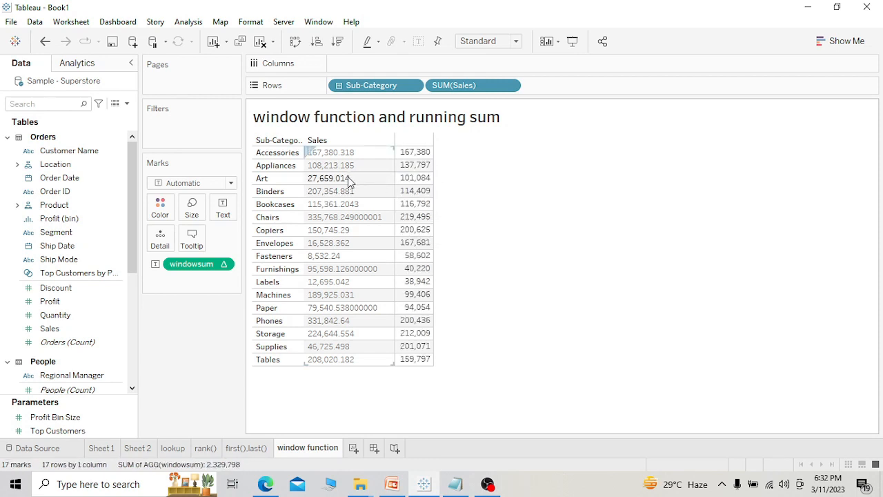
{"action": "left_click_drag", "start_coordinate": [349, 179], "coordinate": [333, 153]}
{"action": "left_click_drag", "start_coordinate": [381, 231], "coordinate": [385, 219]}
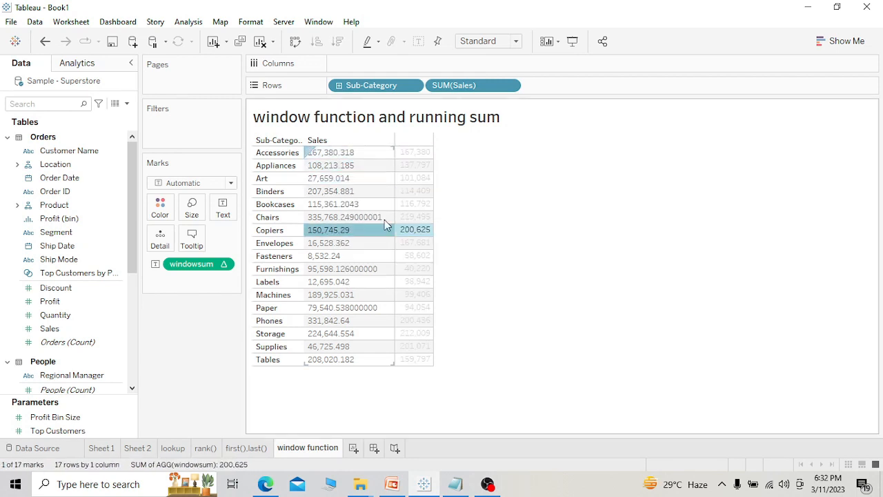
{"action": "left_click", "coordinate": [414, 192]}
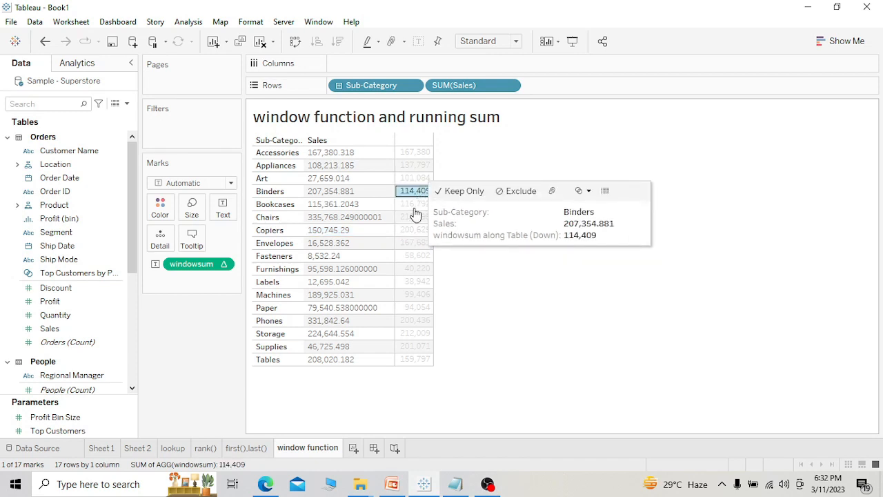
{"action": "left_click", "coordinate": [414, 209]}
{"action": "left_click", "coordinate": [414, 197]}
{"action": "left_click", "coordinate": [415, 197]}
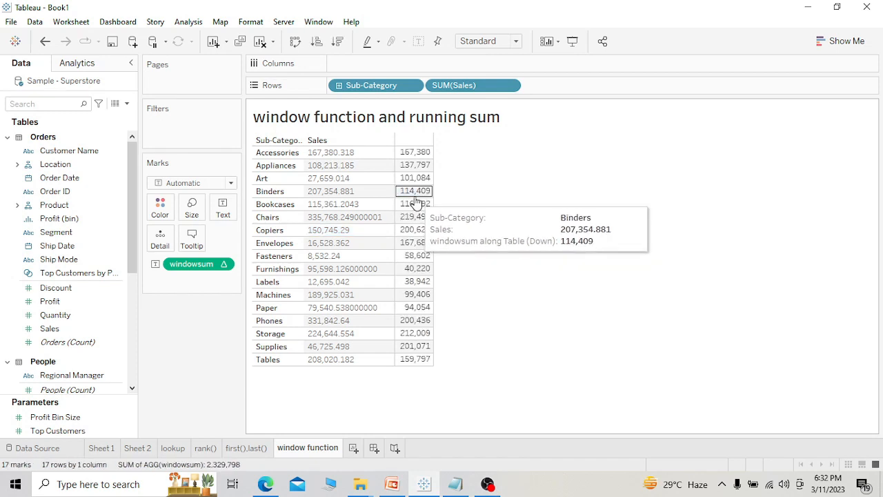
- Find the windowsum calculation among the data fields, open it for editing, and remove its start offset of -2
{"action": "left_click", "coordinate": [361, 228]}
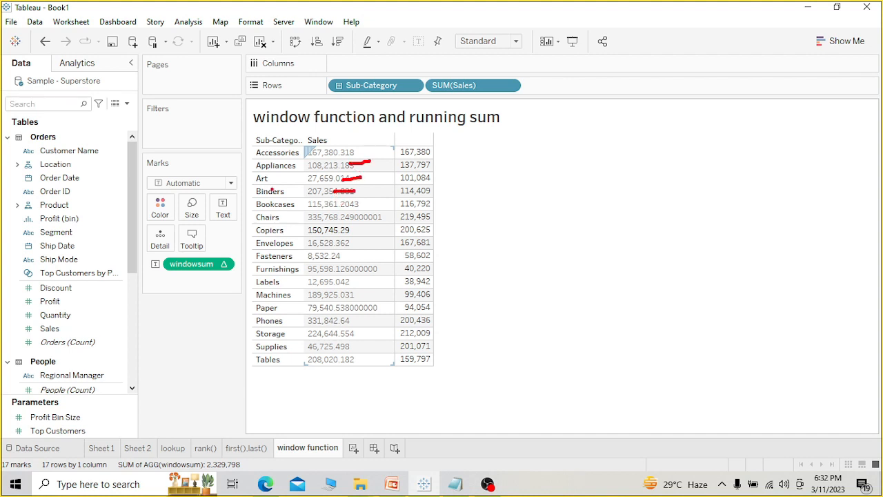
{"action": "key", "text": "Escape"}
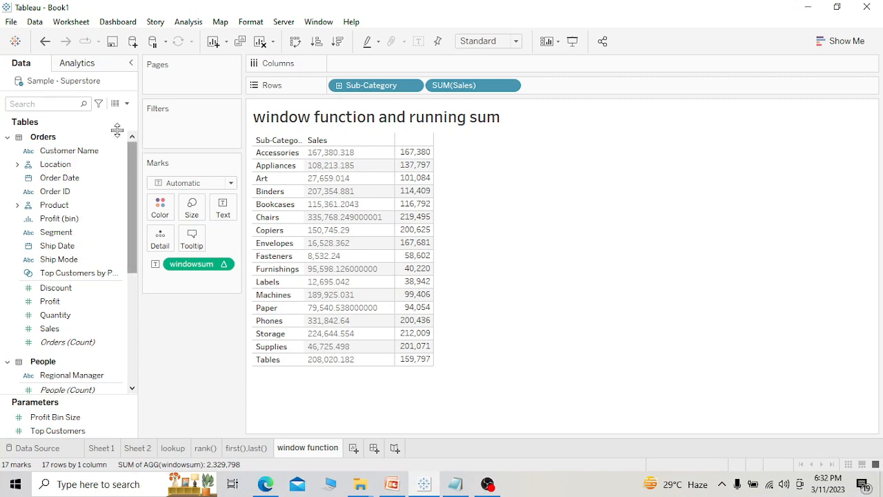
{"action": "left_click", "coordinate": [57, 107]}
{"action": "type", "text": "w"}
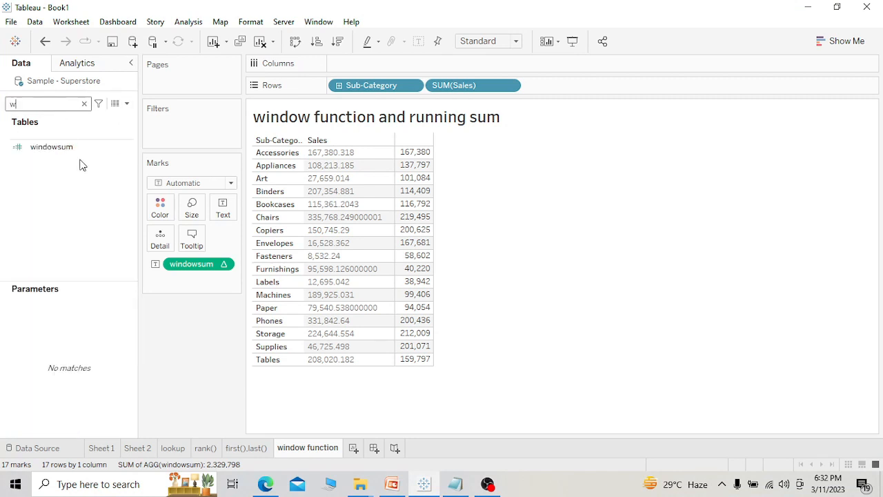
{"action": "left_click", "coordinate": [124, 153]}
{"action": "left_click", "coordinate": [130, 151]}
{"action": "left_click", "coordinate": [176, 211]}
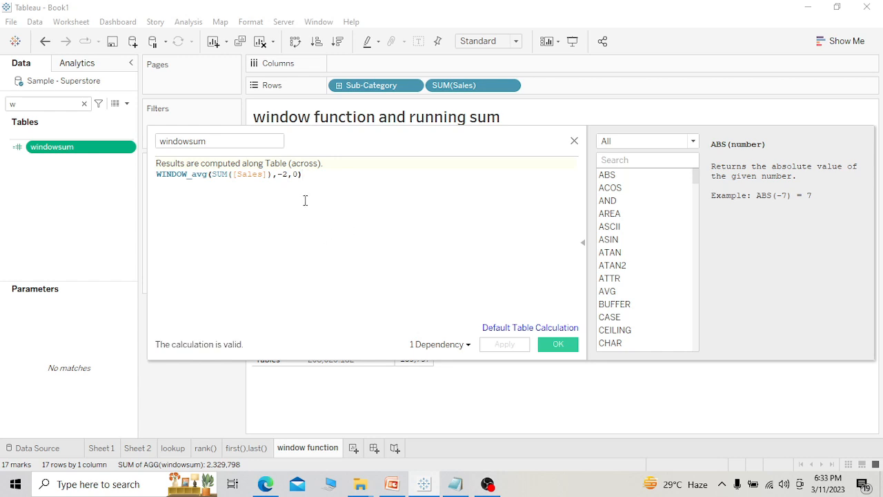
{"action": "double_click", "coordinate": [287, 174]}
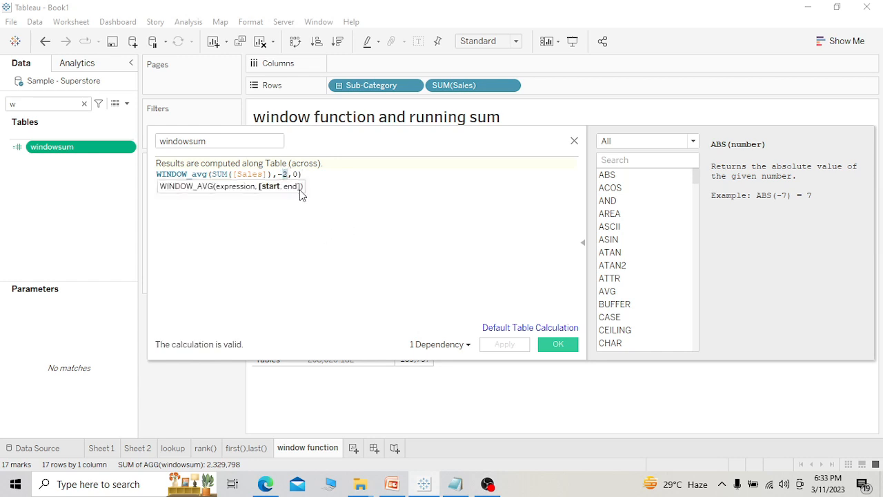
{"action": "key", "text": "BackSpace"}
{"action": "key", "text": "BackSpace"}
{"action": "type", "text": "firs"}
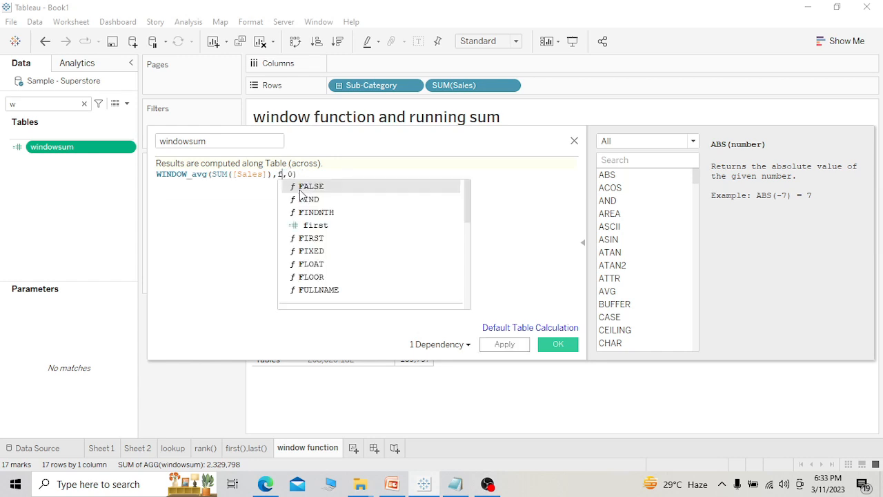
{"action": "left_click", "coordinate": [300, 191]}
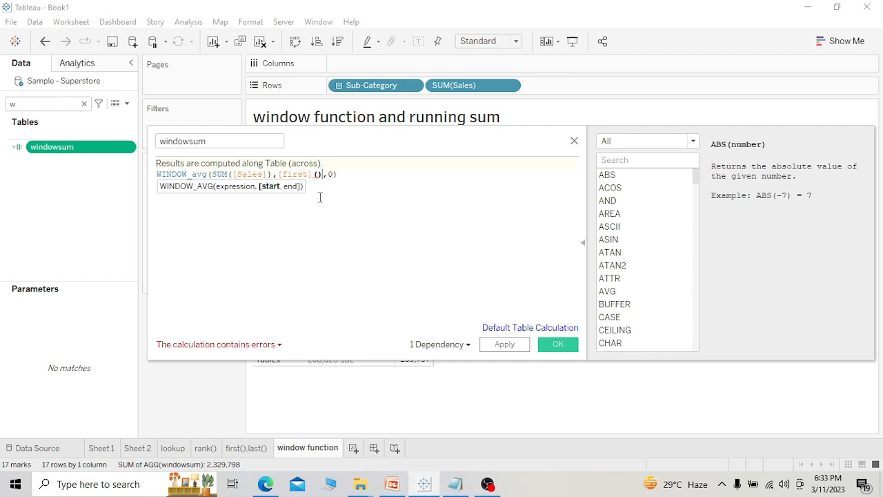
{"action": "key", "text": "BackSpace"}
{"action": "key", "text": "BackSpace"}
{"action": "key", "text": "BackSpace"}
{"action": "key", "text": "BackSpace"}
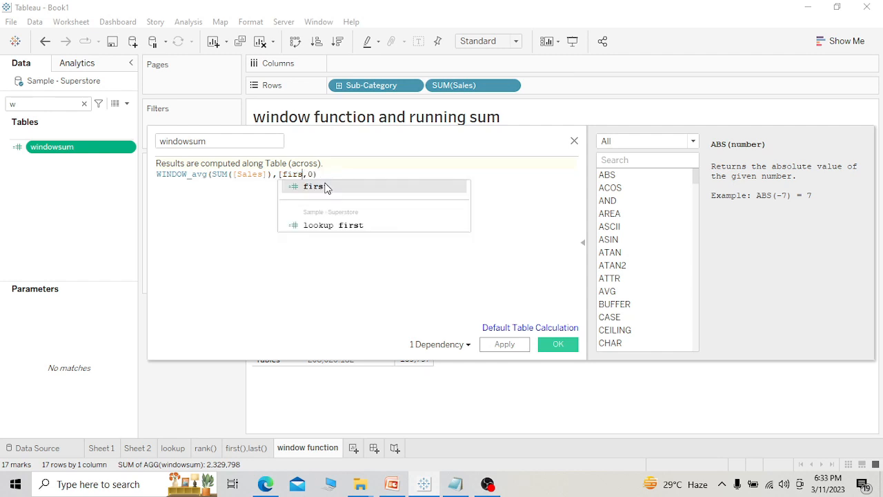
{"action": "key", "text": "BackSpace"}
{"action": "key", "text": "BackSpace"}
{"action": "key", "text": "BackSpace"}
{"action": "key", "text": "BackSpace"}
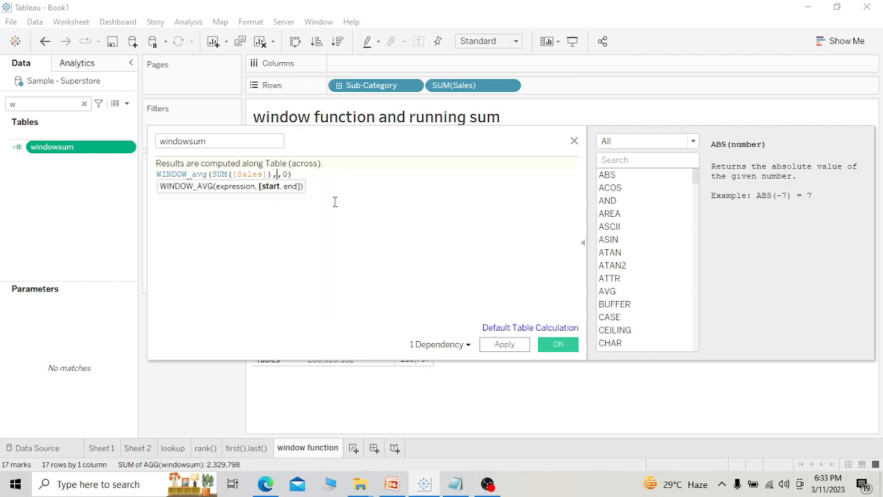
- Set the start offset of the window average to the FIRST() function and save the calculation
{"action": "type", "text": "firs"}
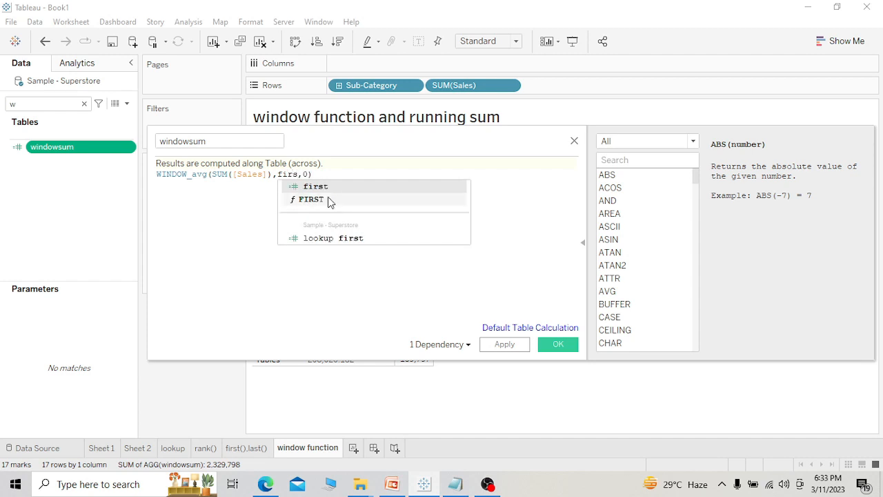
{"action": "left_click", "coordinate": [311, 200]}
{"action": "left_click", "coordinate": [556, 345]}
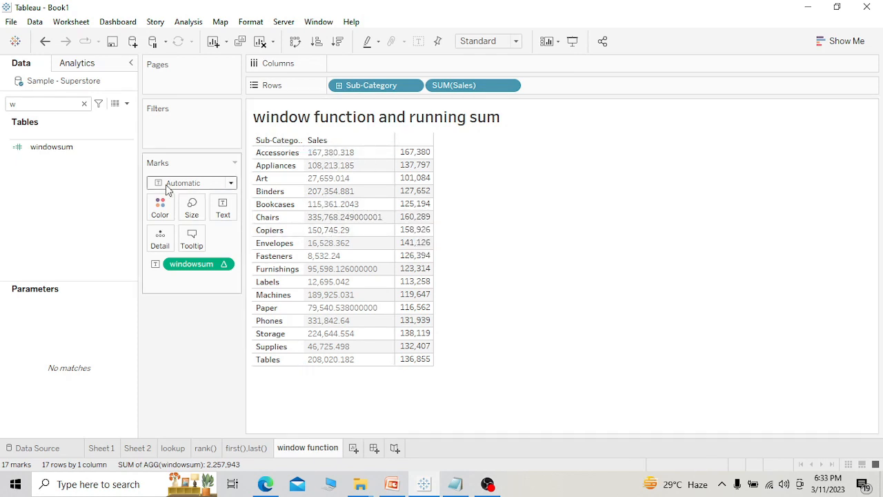
- Look up the available window functions, change the windowsum formula to WINDOW_COUNT(SUM([Sales]),FIRST(),0), and save it
{"action": "right_click", "coordinate": [127, 148]}
{"action": "left_click", "coordinate": [168, 210]}
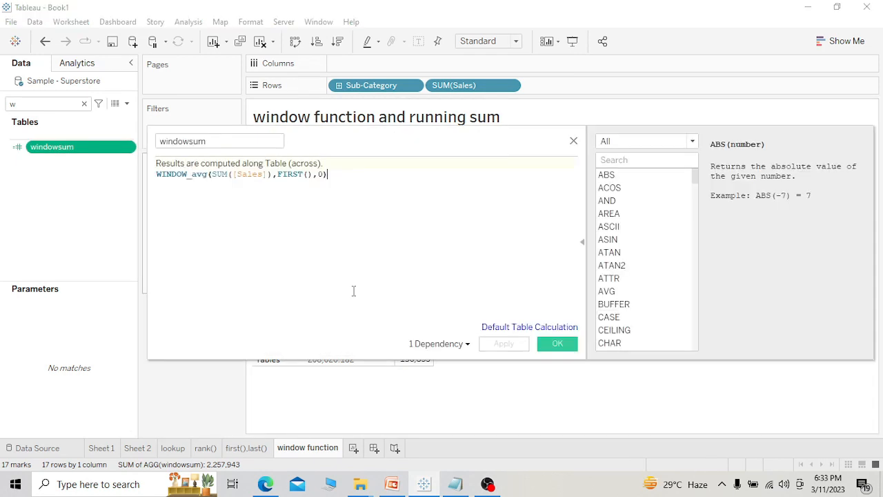
{"action": "left_click", "coordinate": [638, 159]}
{"action": "type", "text": "win"}
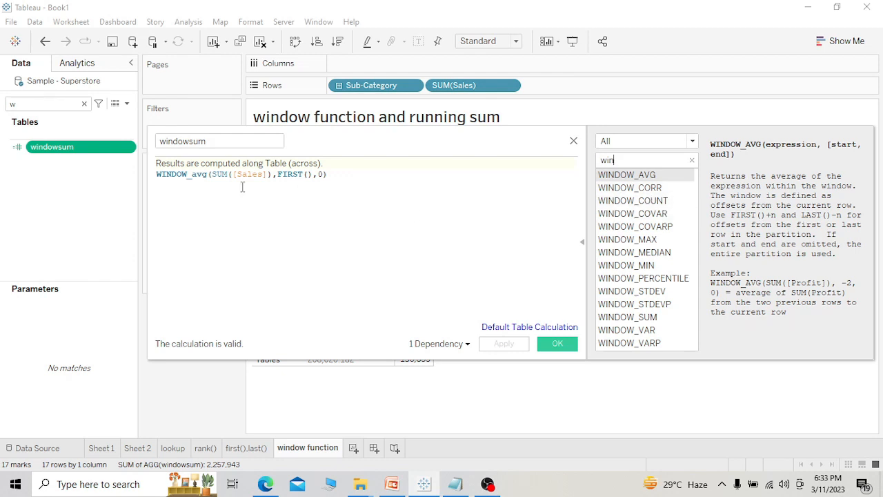
{"action": "left_click_drag", "start_coordinate": [206, 179], "coordinate": [194, 178]}
{"action": "type", "text": "co"}
{"action": "left_click", "coordinate": [269, 198]}
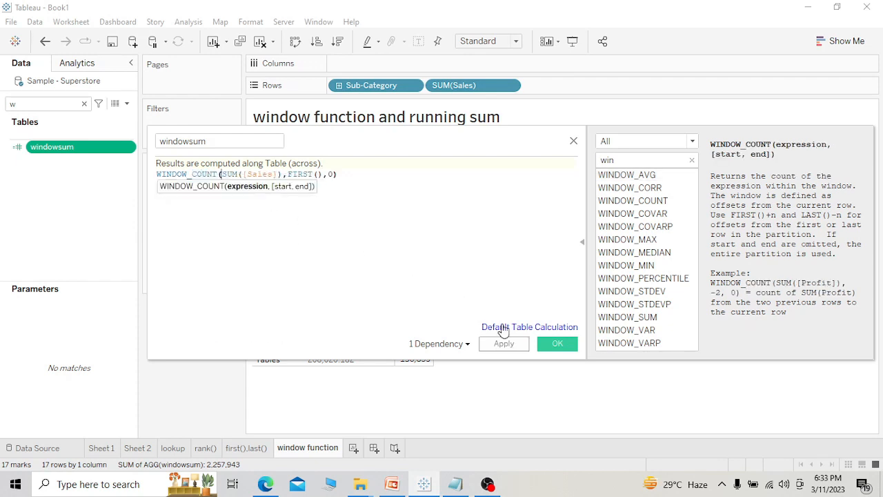
{"action": "left_click", "coordinate": [566, 344]}
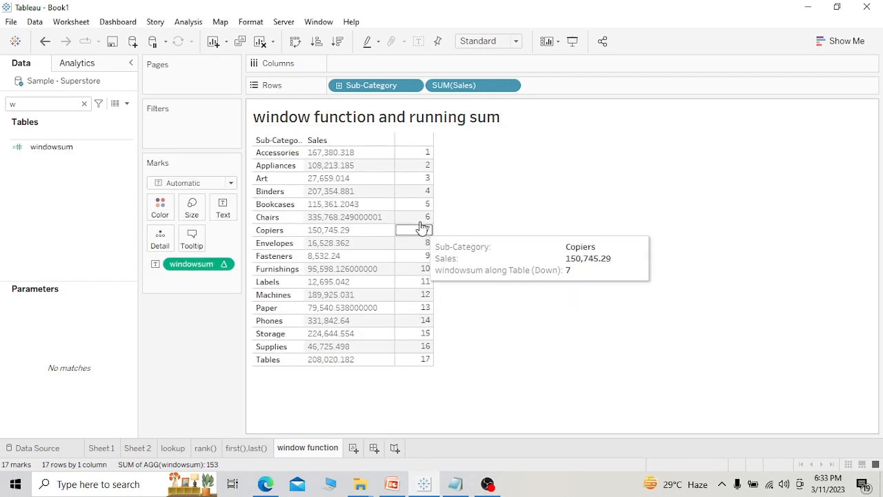
- Reopen the windowsum calculation to review the window count's start and end offsets, and close it unchanged
{"action": "left_click", "coordinate": [130, 148]}
{"action": "left_click", "coordinate": [169, 212]}
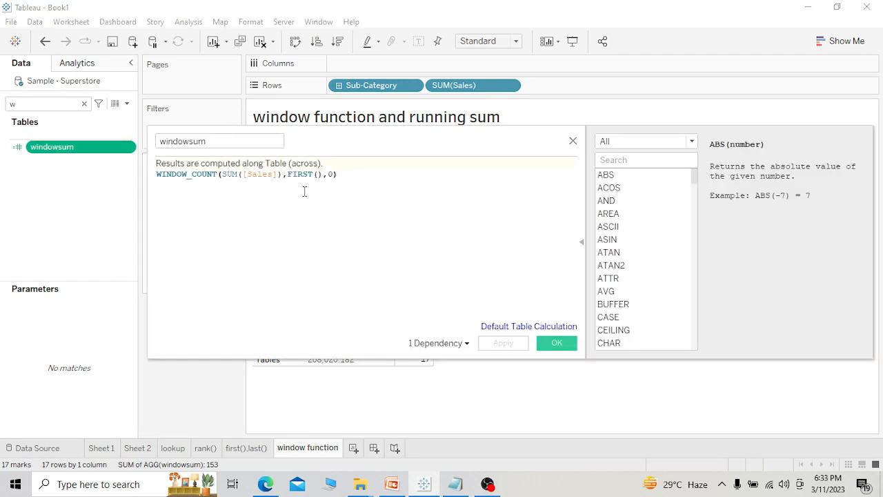
{"action": "left_click", "coordinate": [555, 344]}
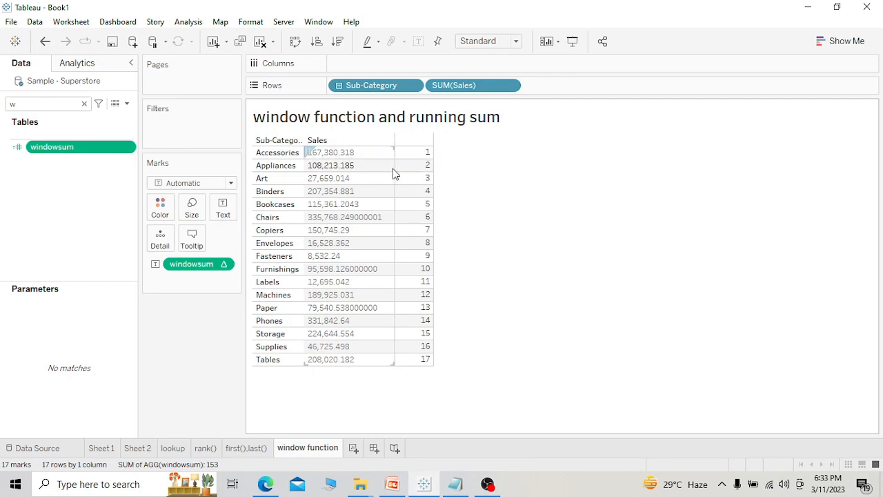
- Set the start offset of the windowsum count formula to -3 and save the calculation
{"action": "left_click", "coordinate": [129, 148]}
{"action": "left_click", "coordinate": [155, 211]}
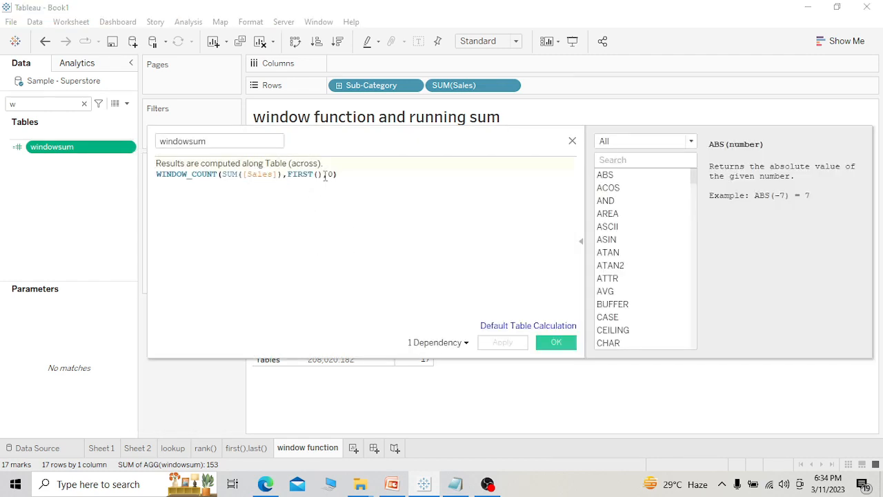
{"action": "left_click", "coordinate": [324, 175]}
{"action": "type", "text": ","}
{"action": "left_click_drag", "start_coordinate": [322, 175], "coordinate": [293, 174]}
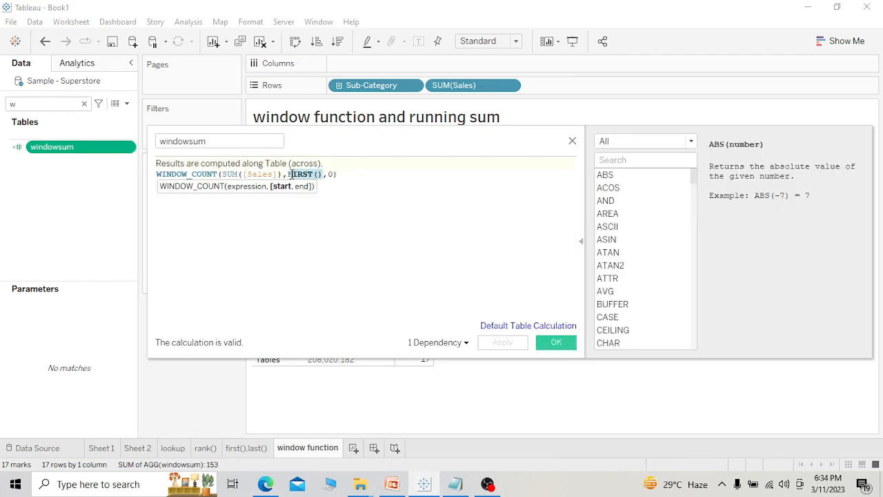
{"action": "type", "text": "-3"}
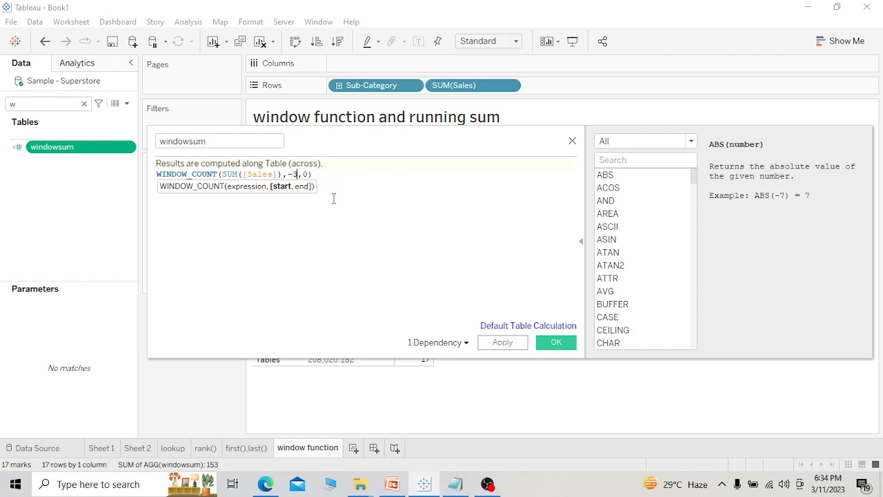
{"action": "left_click", "coordinate": [554, 342]}
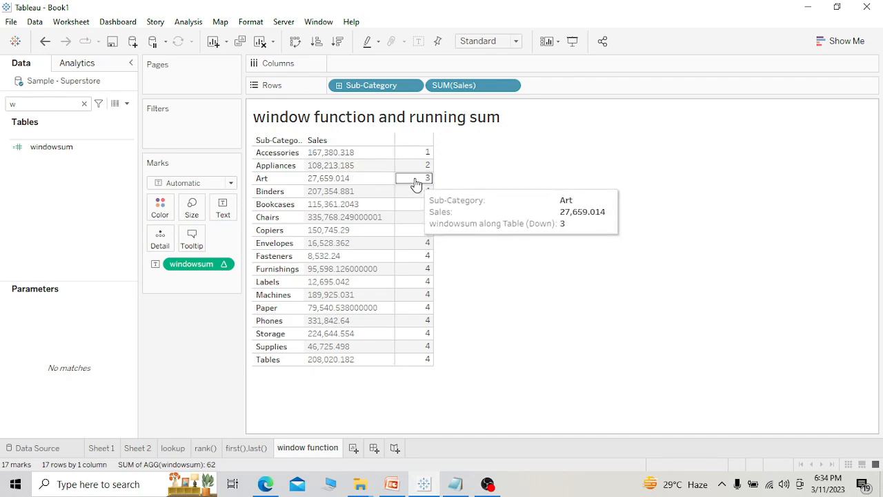
- Compare the window counts for Art and Binders with the rows that fall inside each window
{"action": "left_click_drag", "start_coordinate": [338, 182], "coordinate": [340, 155]}
{"action": "left_click", "coordinate": [442, 236]}
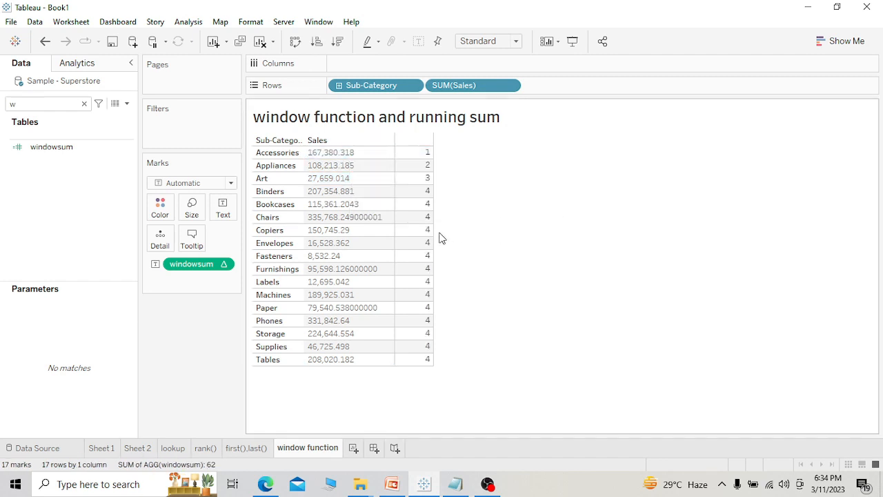
{"action": "left_click", "coordinate": [416, 194]}
{"action": "left_click_drag", "start_coordinate": [354, 196], "coordinate": [339, 175]}
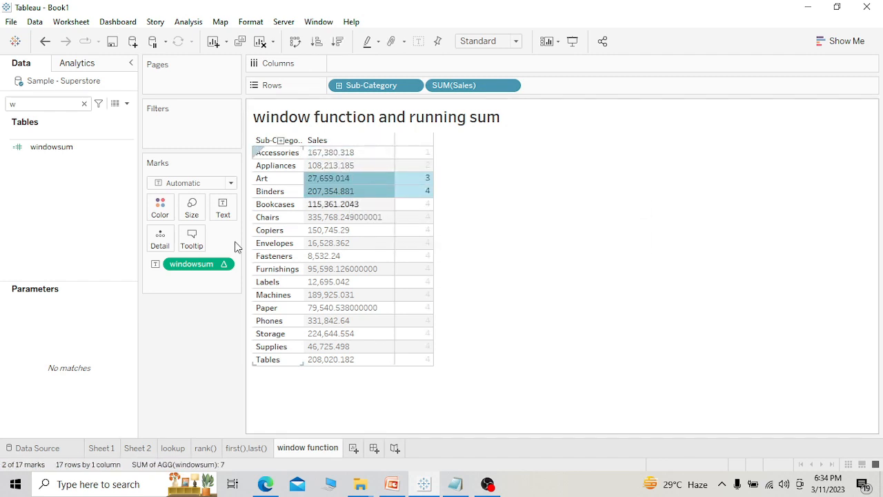
- Set the end offset of the windowsum count formula to 2, save it, and dismiss the error dialog
{"action": "left_click", "coordinate": [84, 104]}
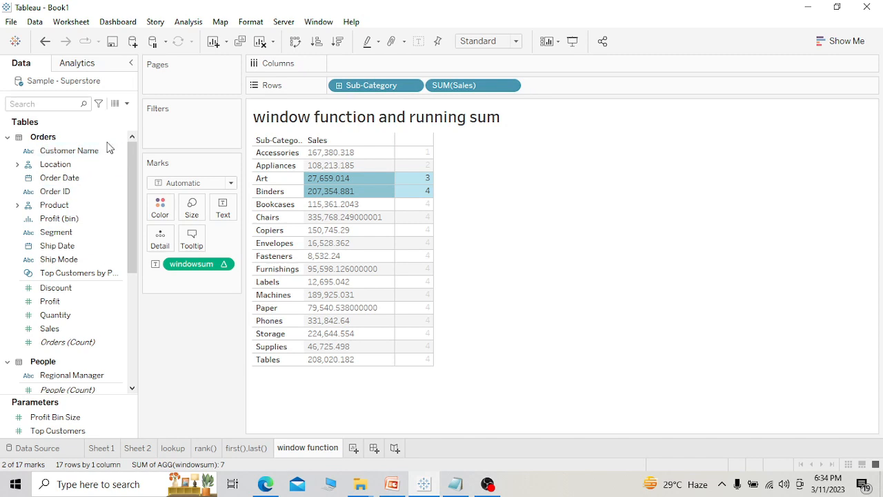
{"action": "left_click", "coordinate": [58, 103]}
{"action": "type", "text": "w"}
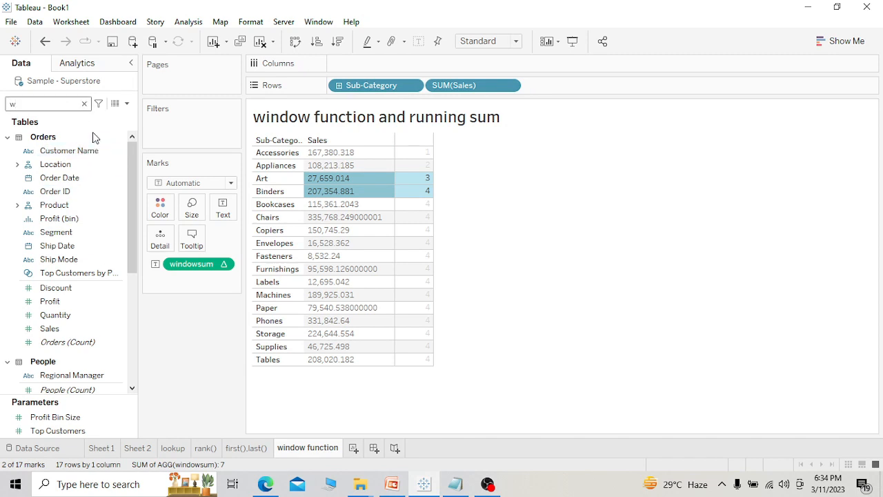
{"action": "type", "text": "i"}
{"action": "right_click", "coordinate": [127, 148]}
{"action": "left_click", "coordinate": [159, 214]}
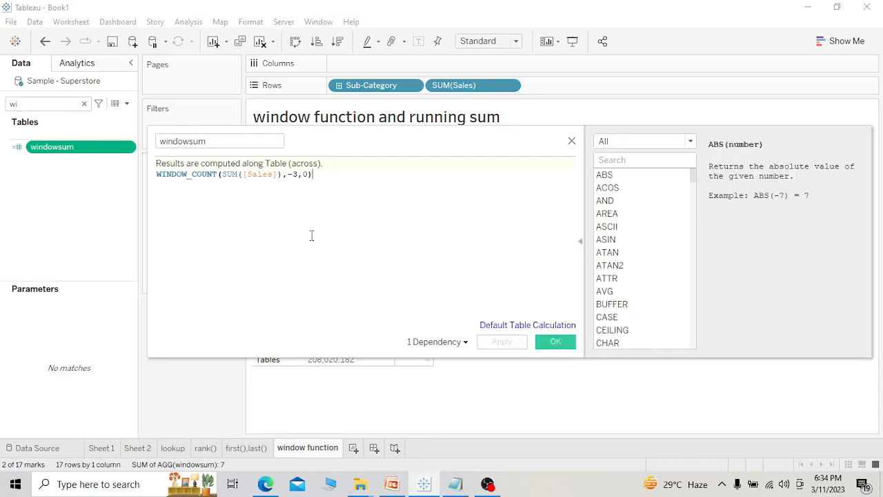
{"action": "left_click", "coordinate": [308, 174]}
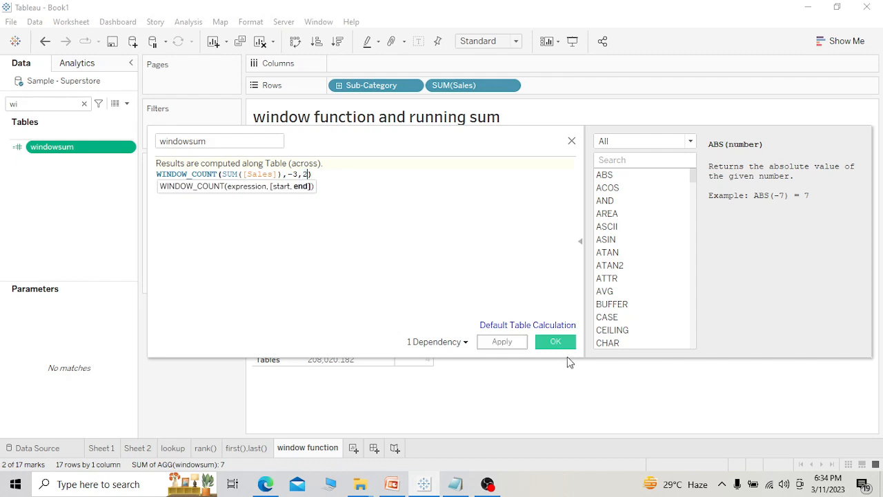
{"action": "type", "text": "2"}
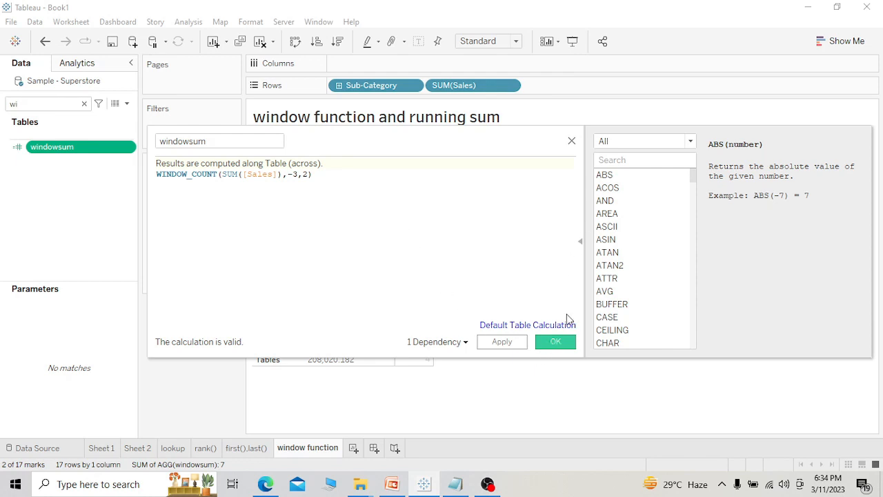
{"action": "left_click", "coordinate": [563, 342]}
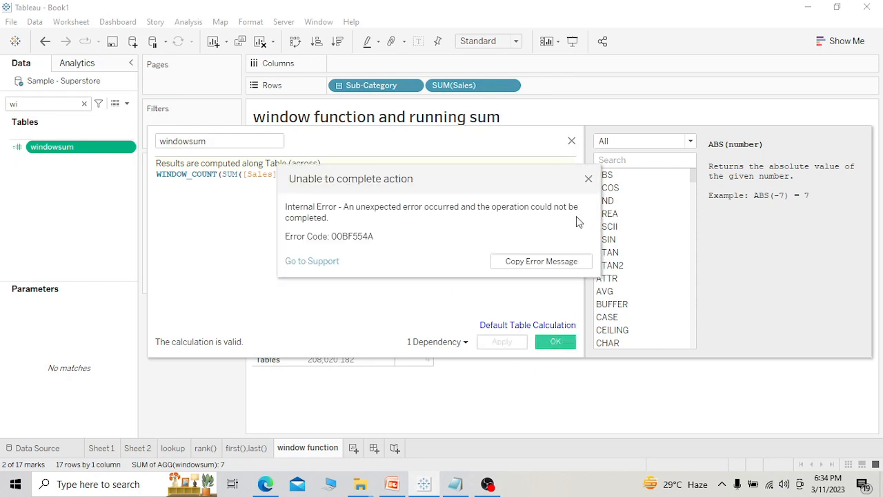
{"action": "left_click", "coordinate": [589, 179]}
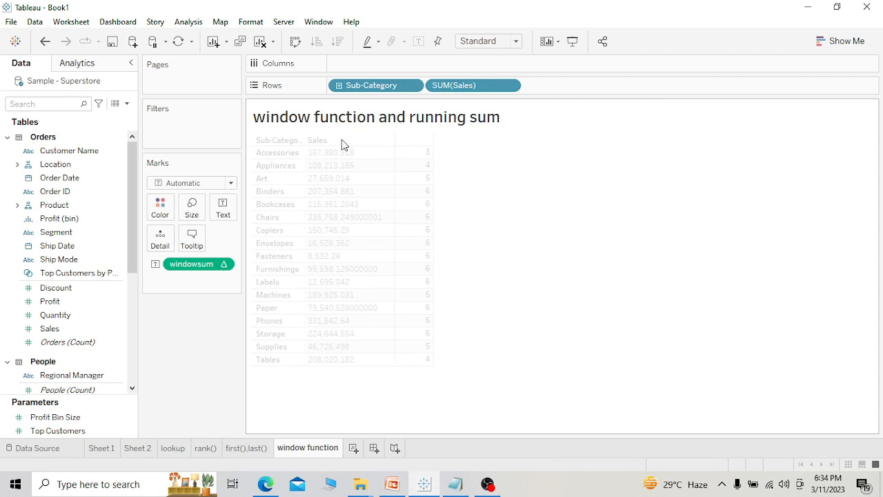
- Find and open the windowsum calculation to check its -3 and 2 offsets, and close the editor without changes
{"action": "type", "text": "w"}
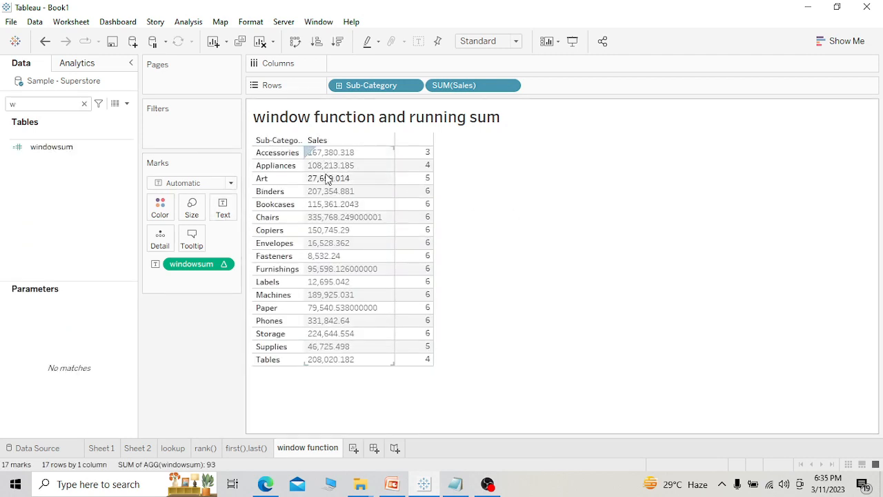
{"action": "left_click", "coordinate": [131, 147]}
{"action": "left_click", "coordinate": [160, 213]}
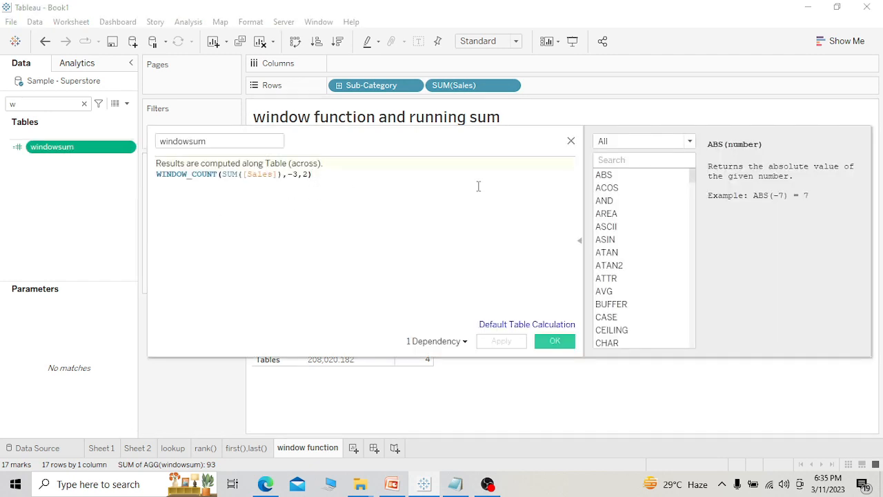
{"action": "left_click", "coordinate": [571, 141]}
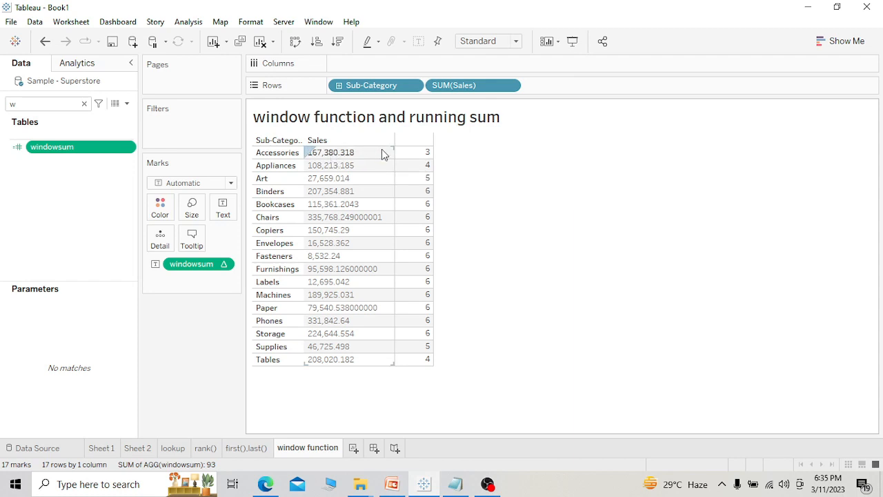
- Highlight the Sales of Accessories, Appliances and Art together to examine the rows counted in the first window
{"action": "left_click", "coordinate": [356, 155]}
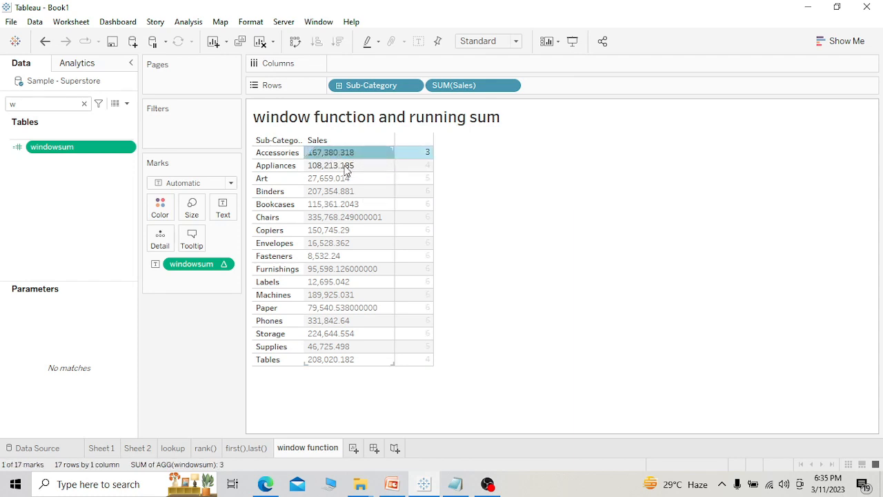
{"action": "left_click", "coordinate": [345, 170], "text": "ctrl"}
{"action": "left_click", "coordinate": [348, 180], "text": "ctrl"}
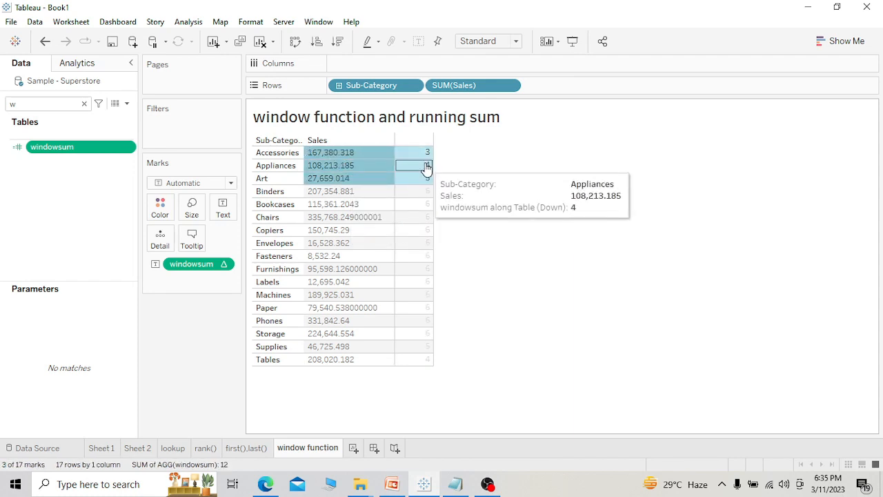
- Mark the Sales rows counted in the Appliances and Art windows with the on-screen pen, and clear the annotations
{"action": "key", "text": "Escape"}
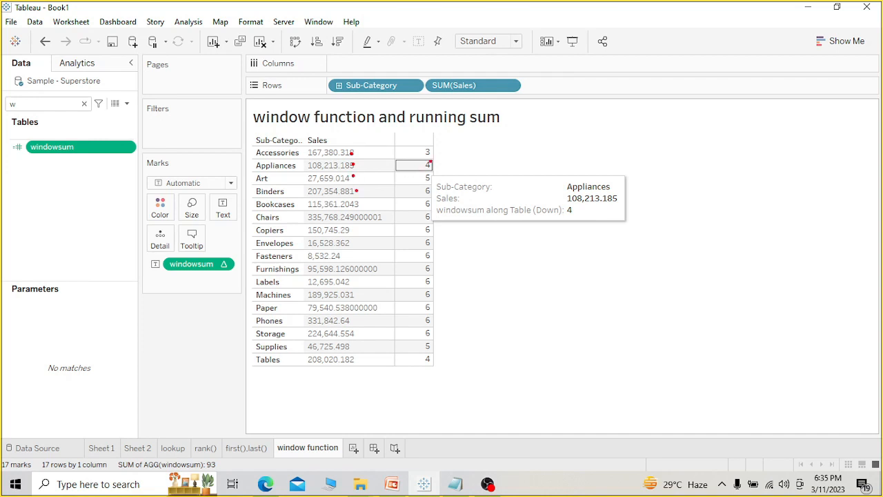
{"action": "left_click", "coordinate": [420, 191]}
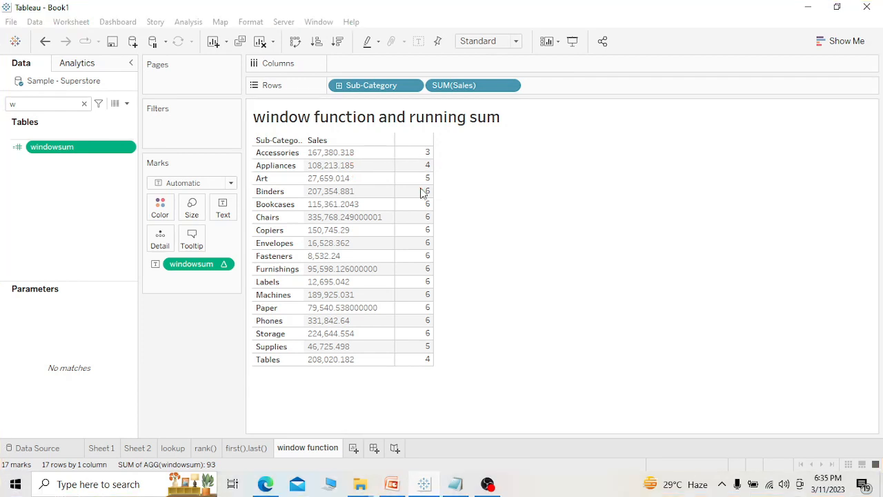
{"action": "key", "text": "ctrl+2"}
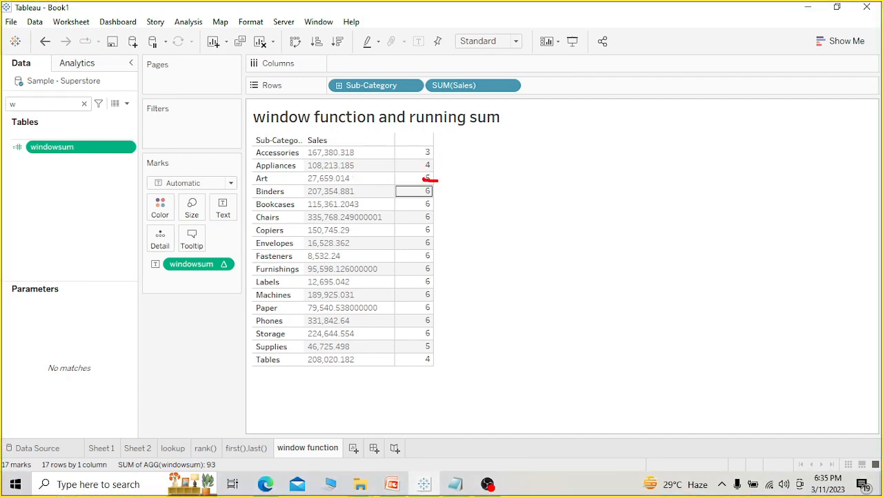
{"action": "left_click_drag", "start_coordinate": [436, 180], "coordinate": [410, 179]}
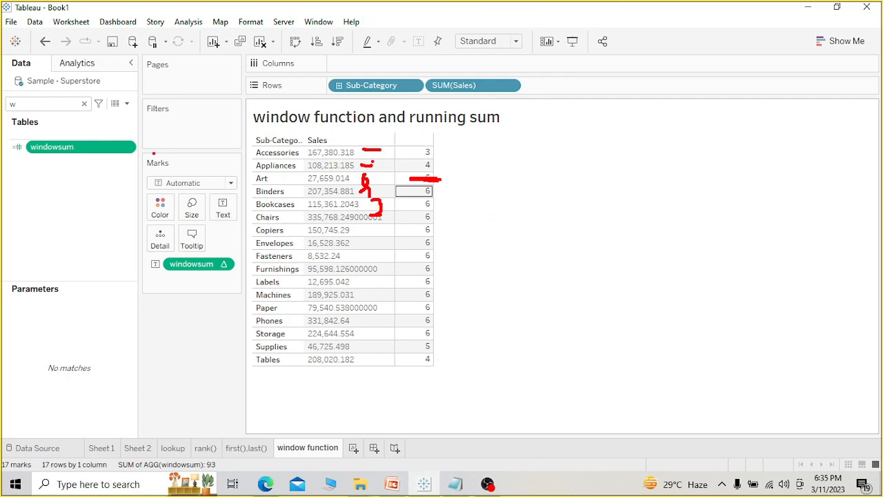
{"action": "key", "text": "Escape"}
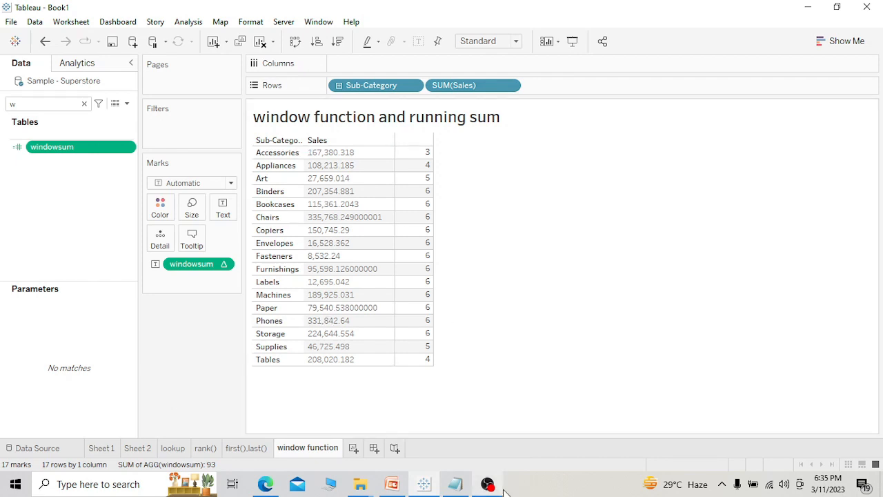
{"action": "mouse_move", "coordinate": [503, 492]}
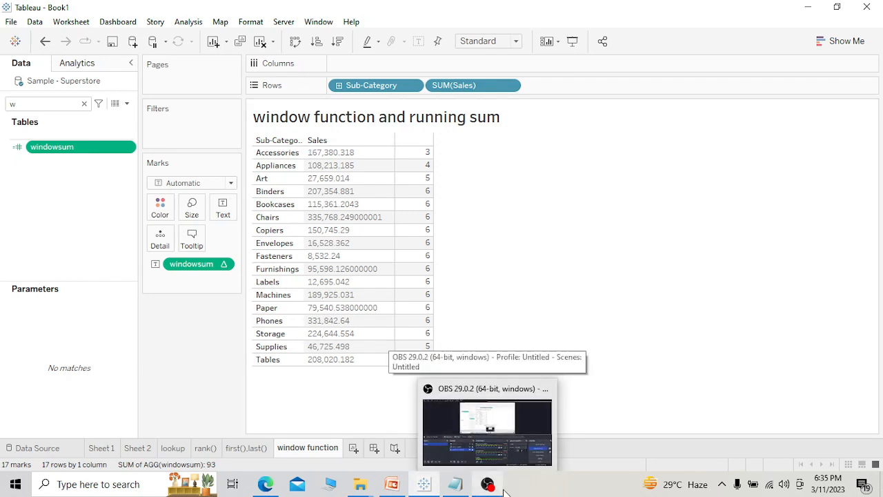